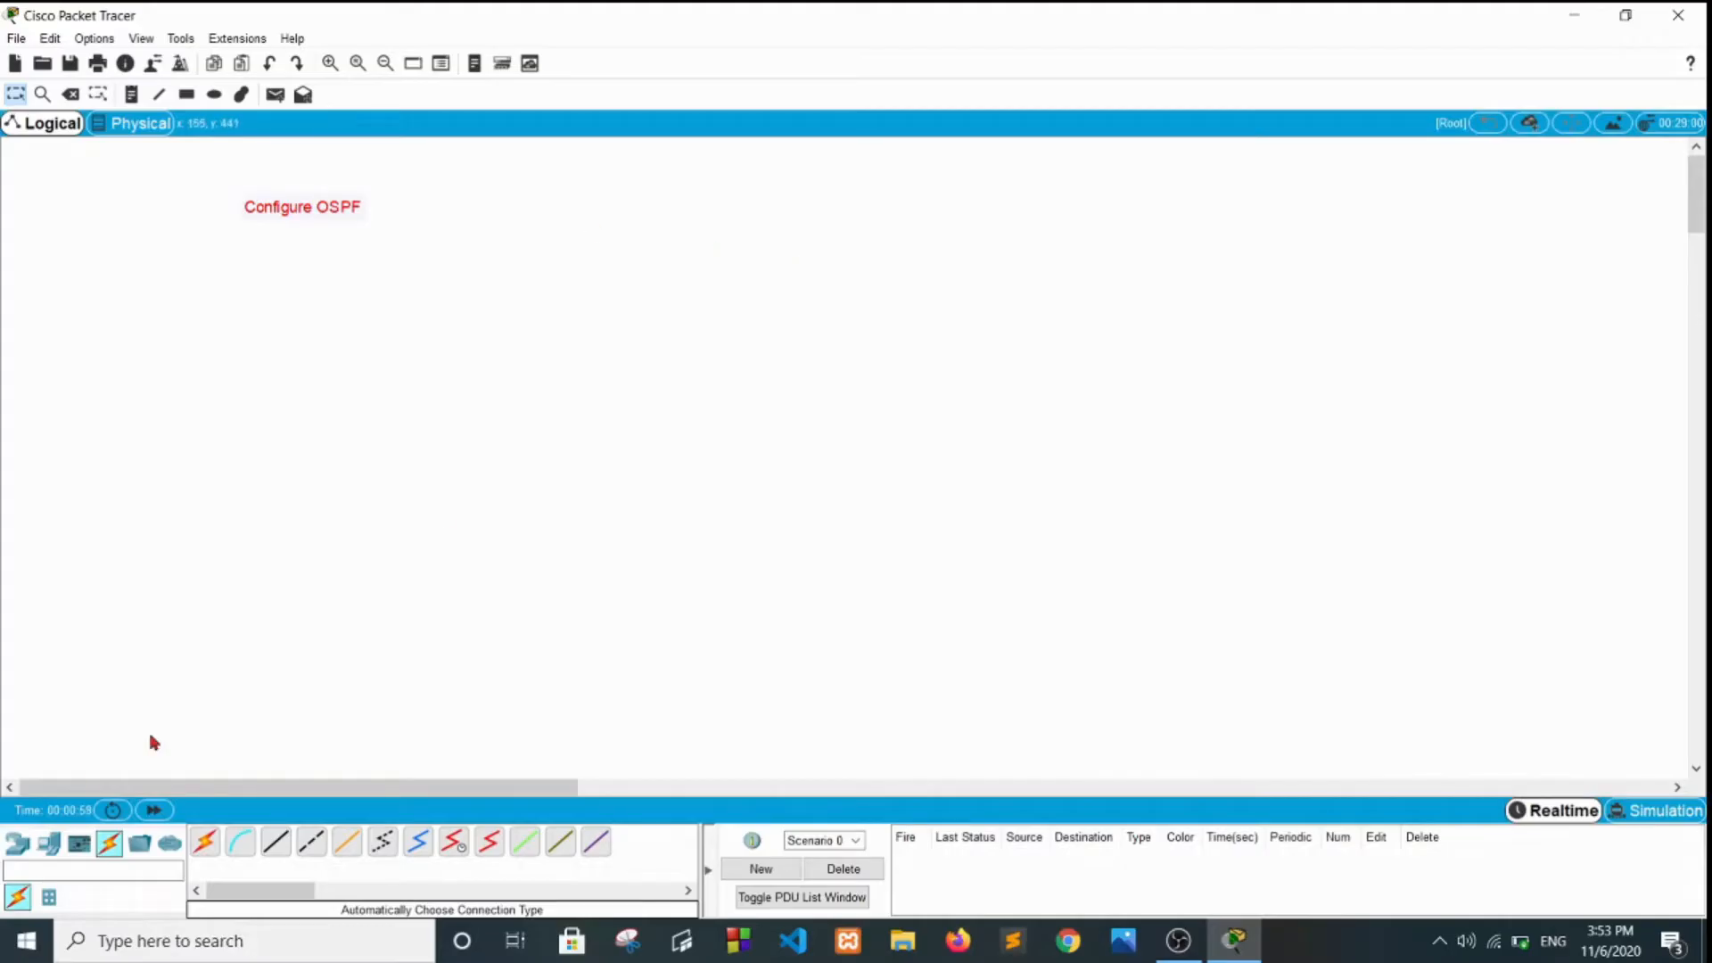
Place two 1841 routers side by side below the Configure OSPF title, with one PC beneath each router
click(18, 842)
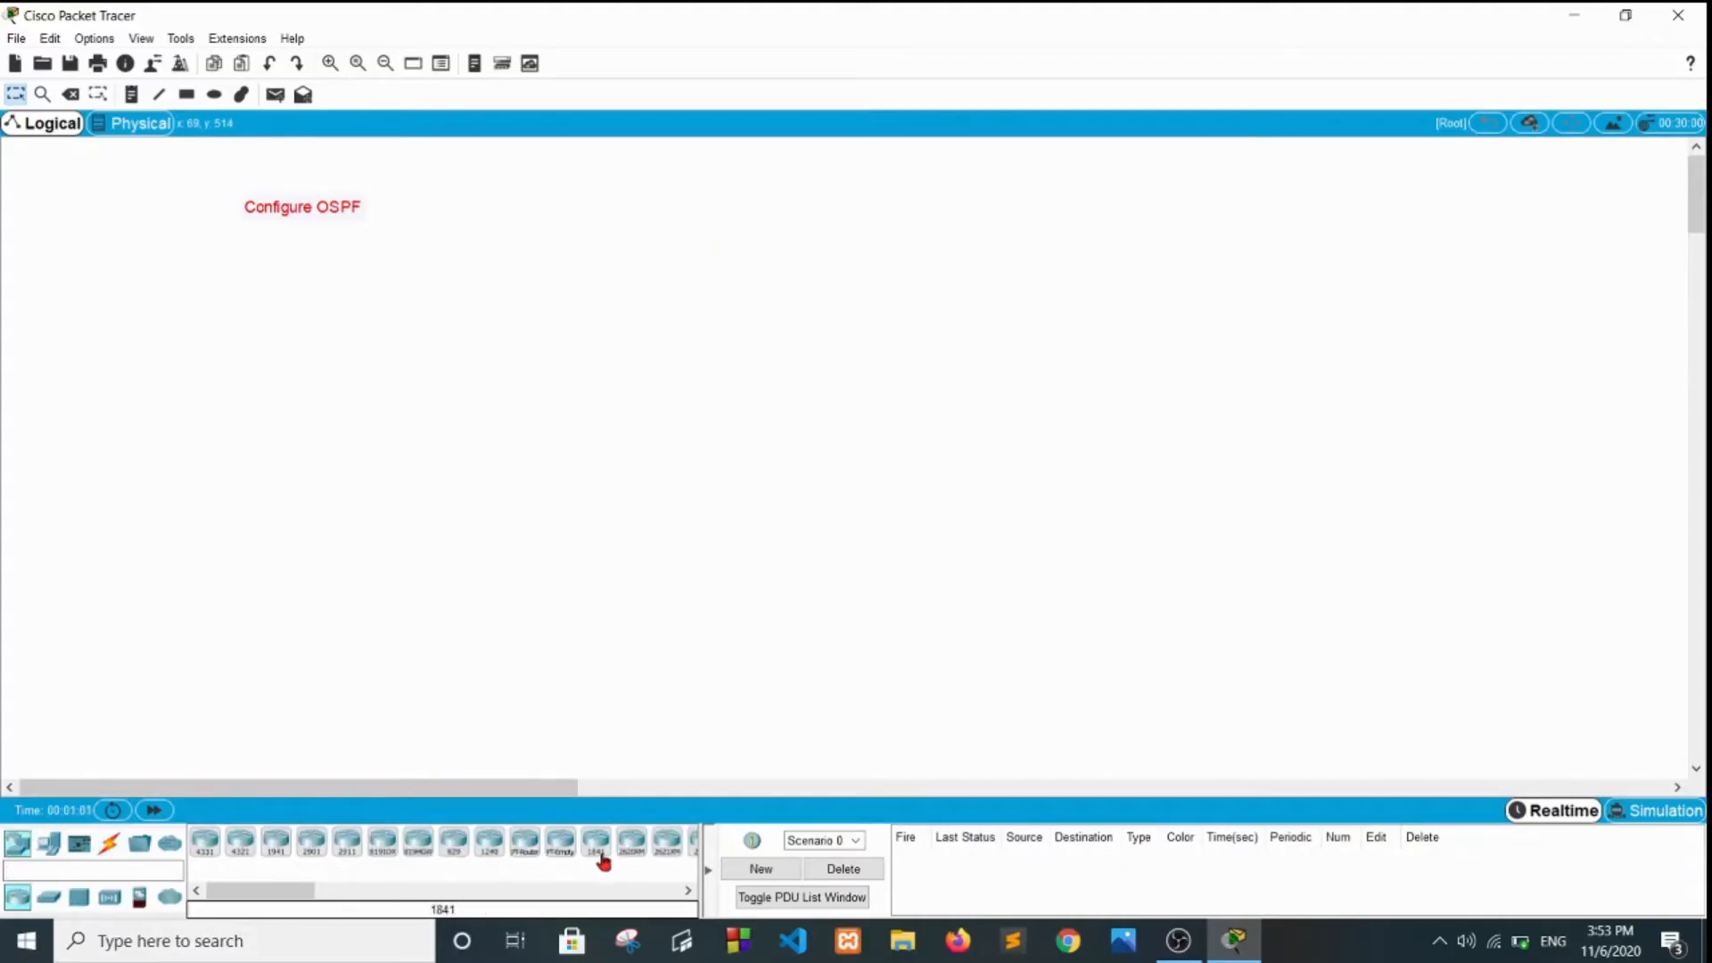
drag(604, 862, 256, 292)
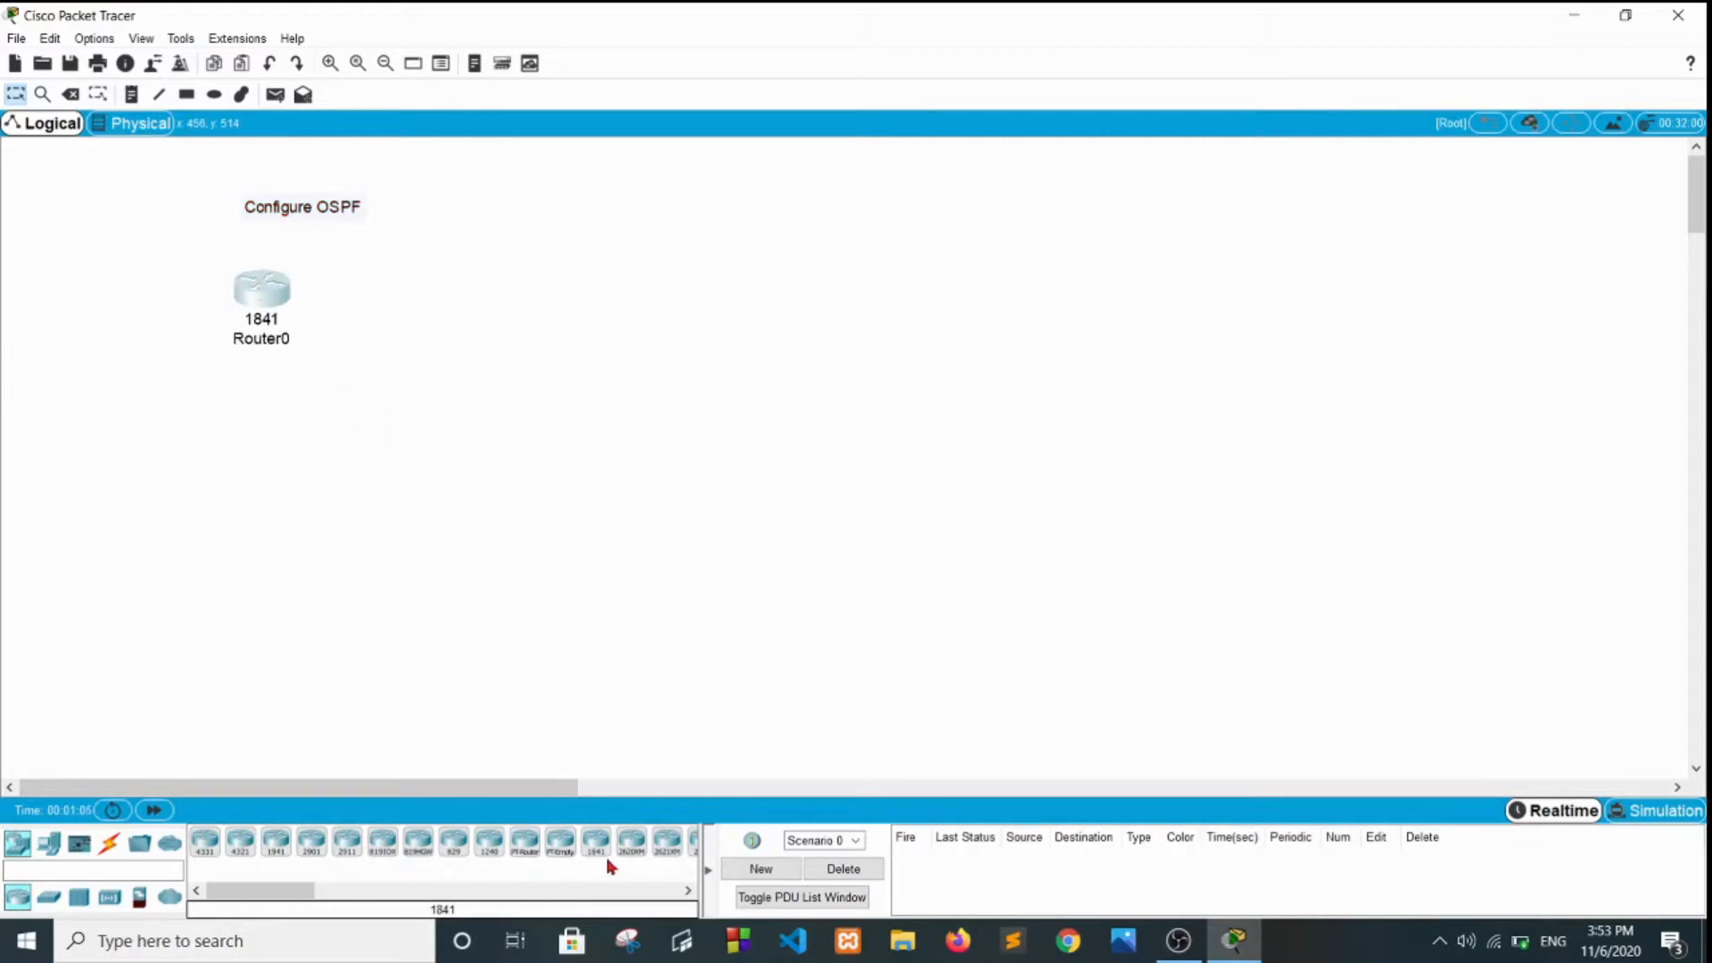
drag(600, 852, 616, 296)
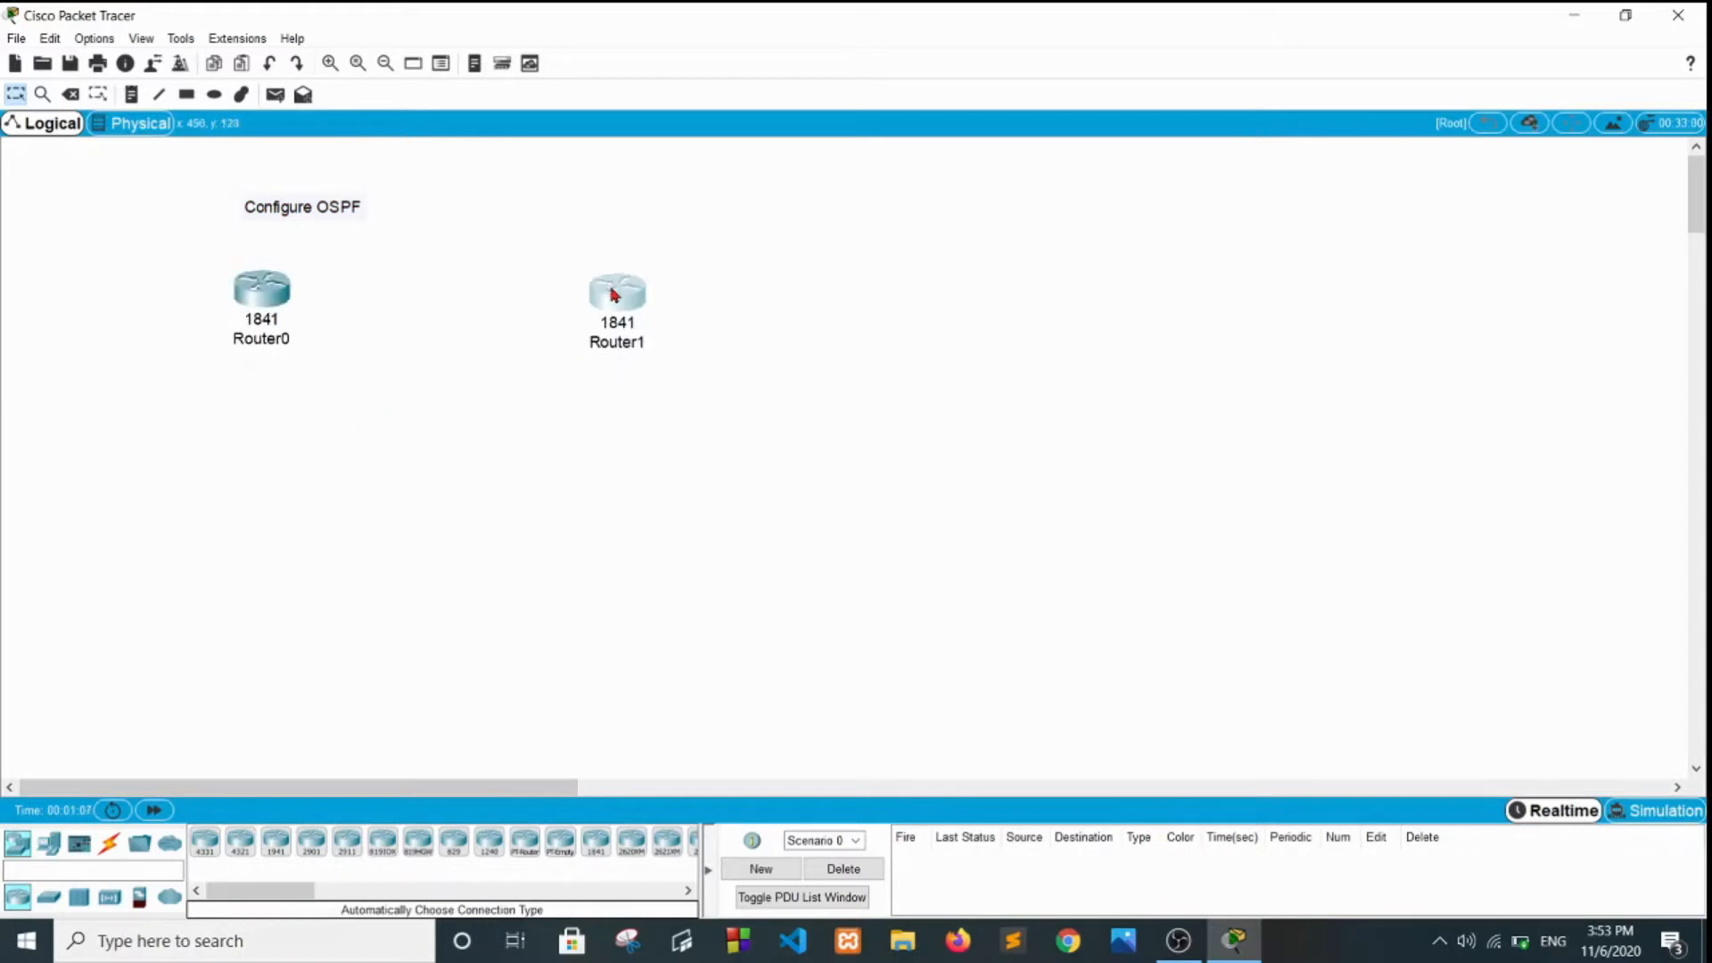
click(49, 843)
drag(205, 842, 259, 566)
drag(204, 841, 638, 553)
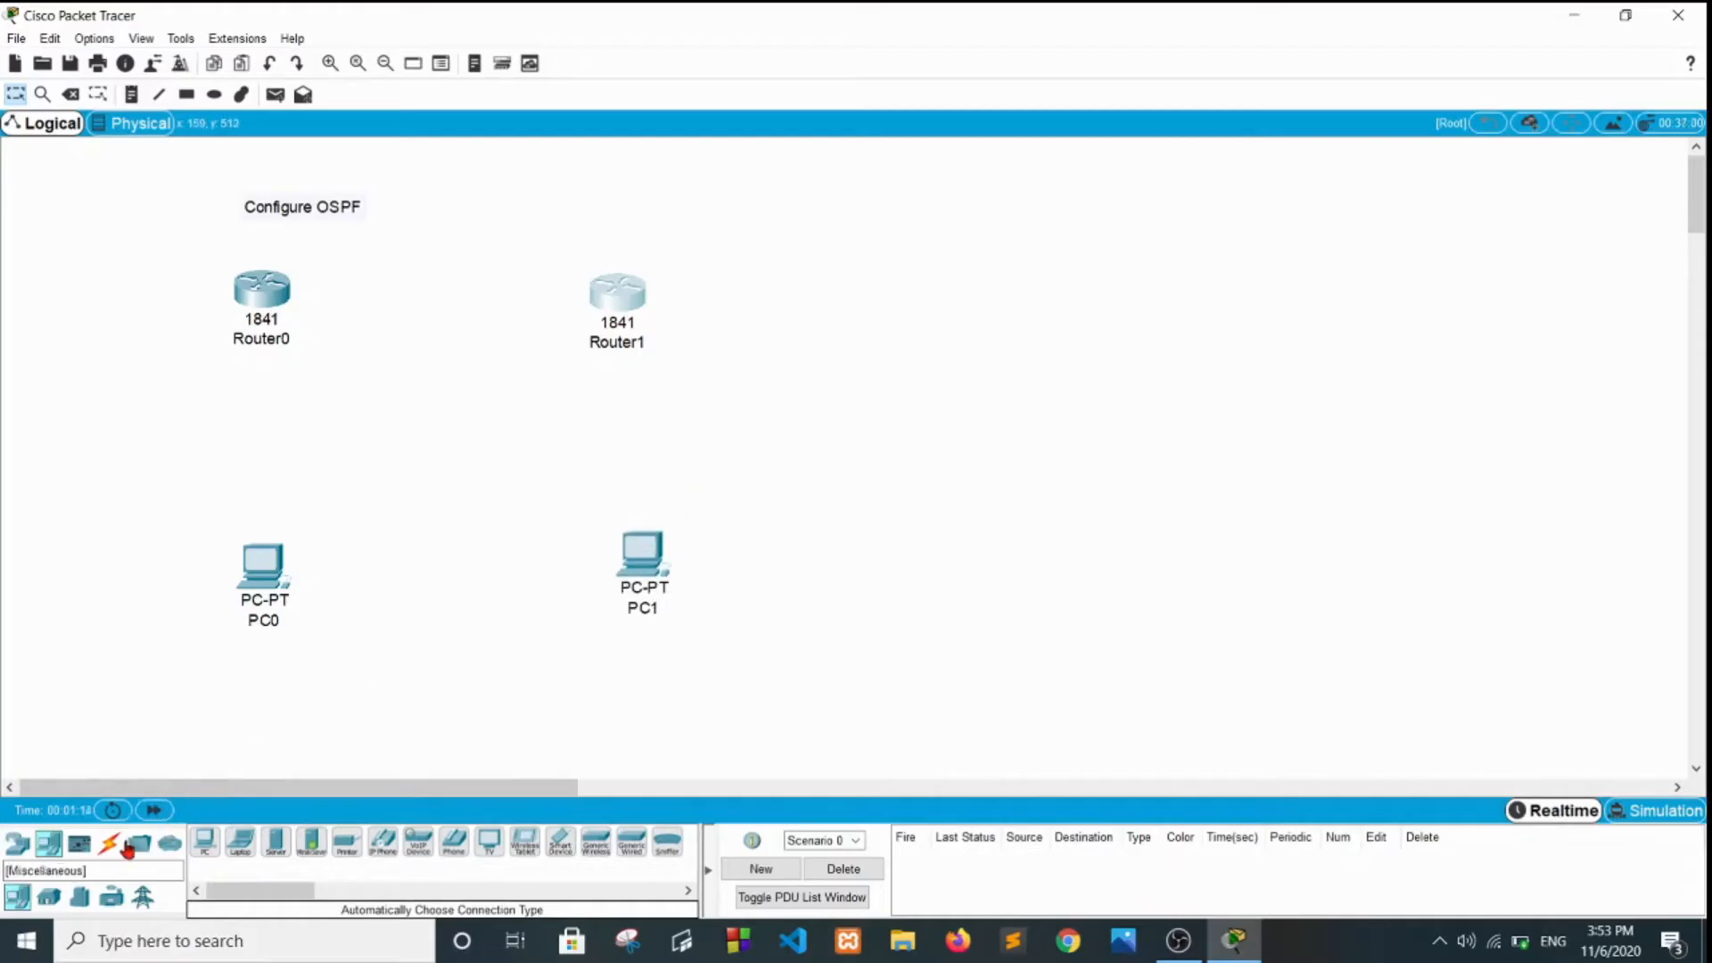
Connect PC0 to Router0 with an automatically chosen cable type
click(109, 844)
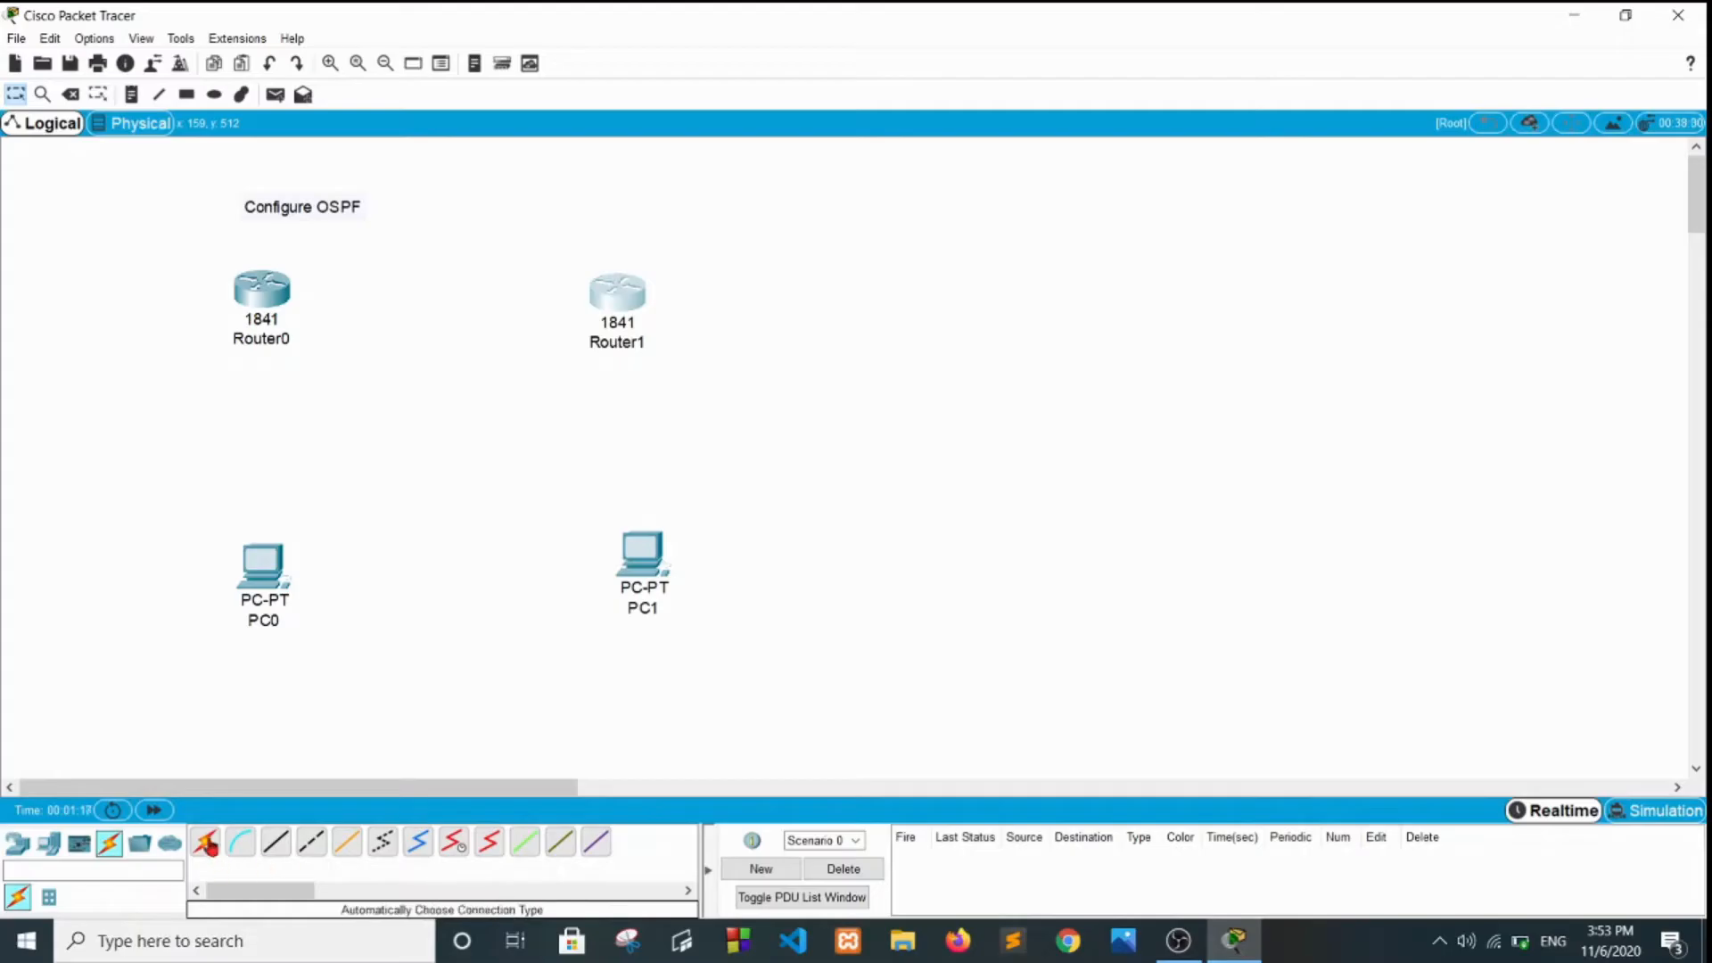
click(206, 842)
mouse_move(267, 557)
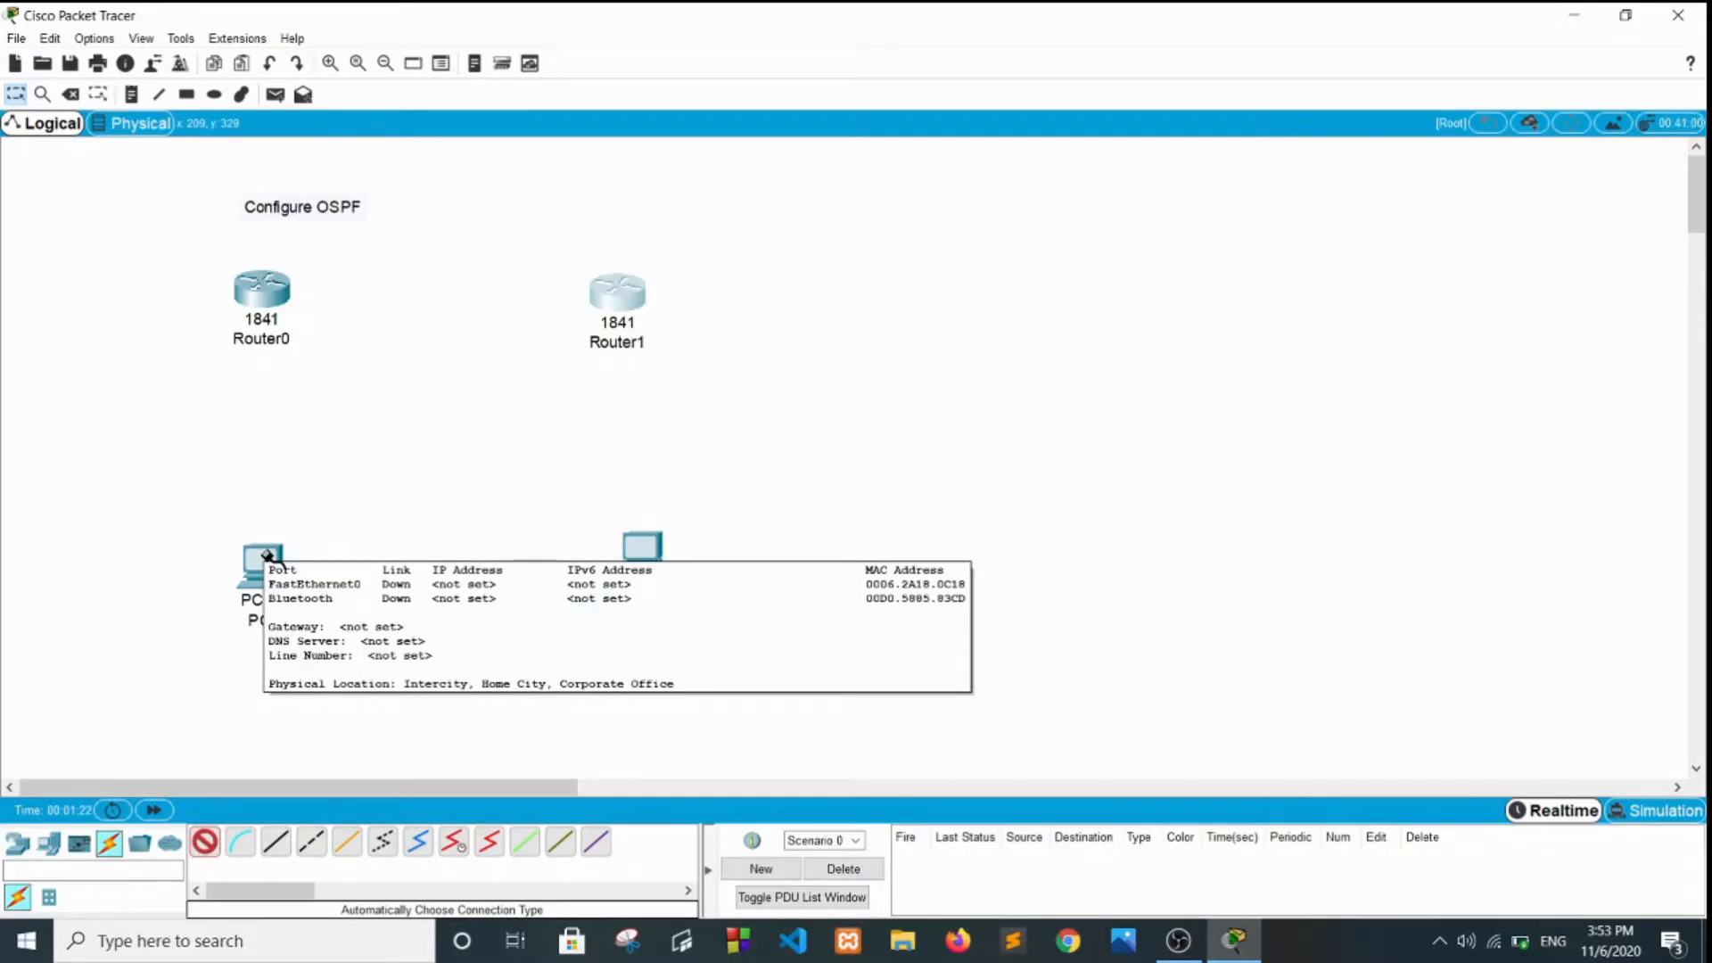
click(268, 557)
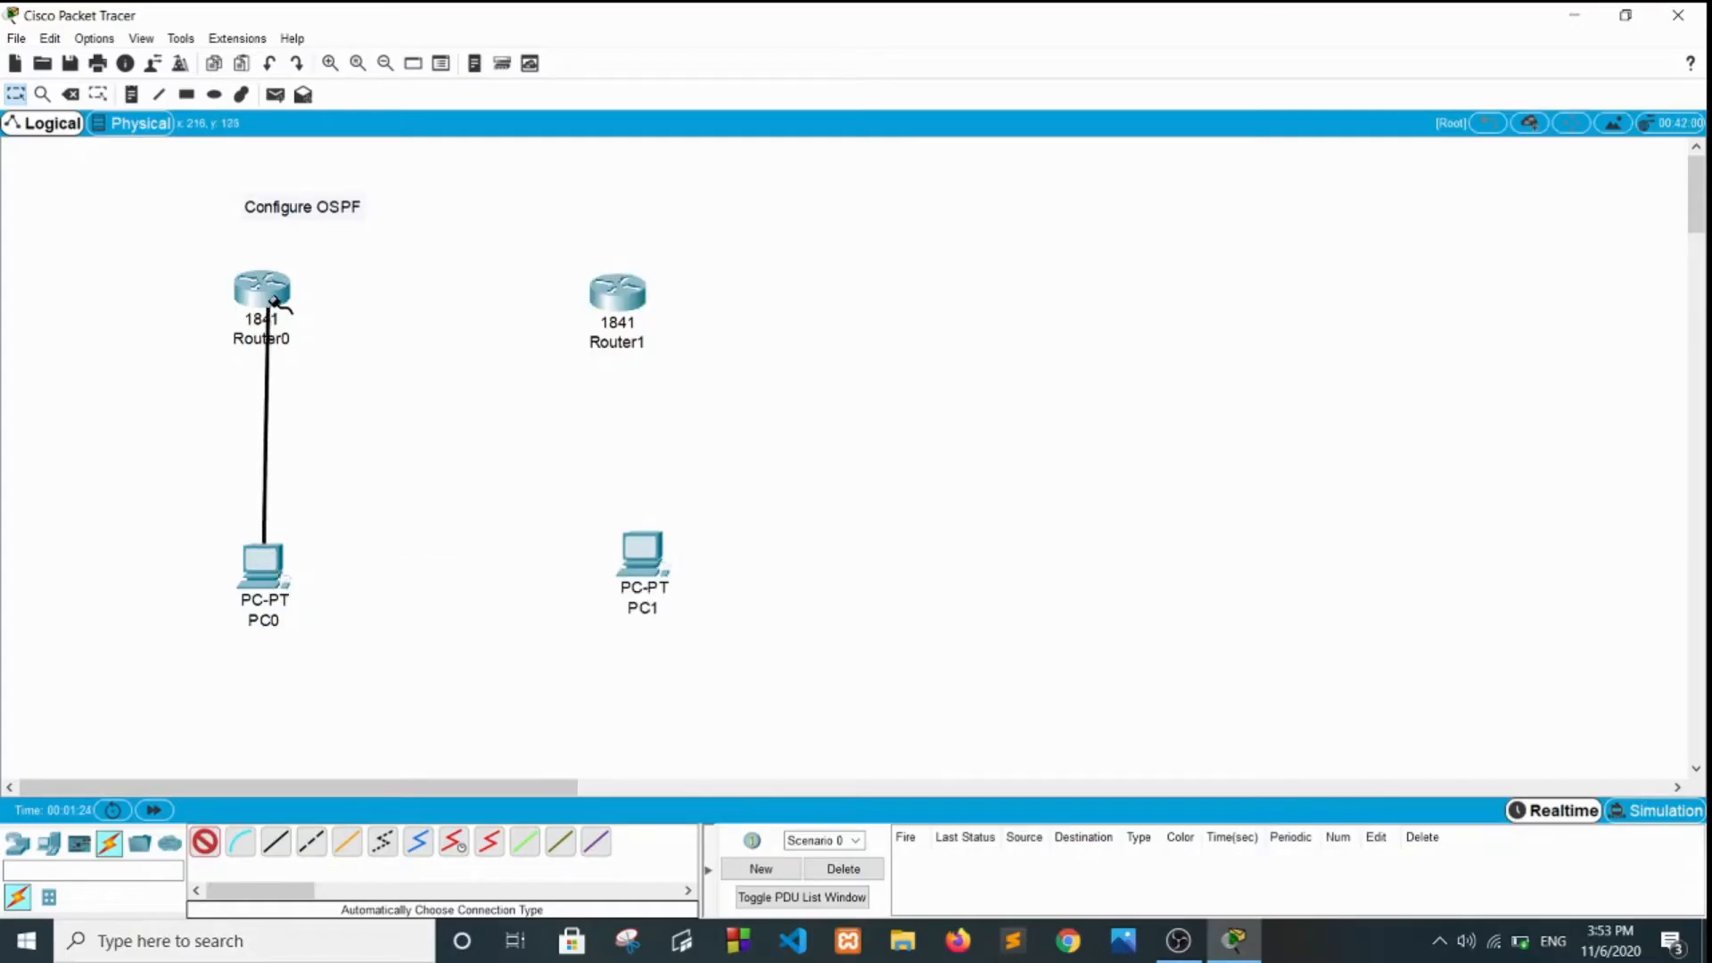
click(274, 301)
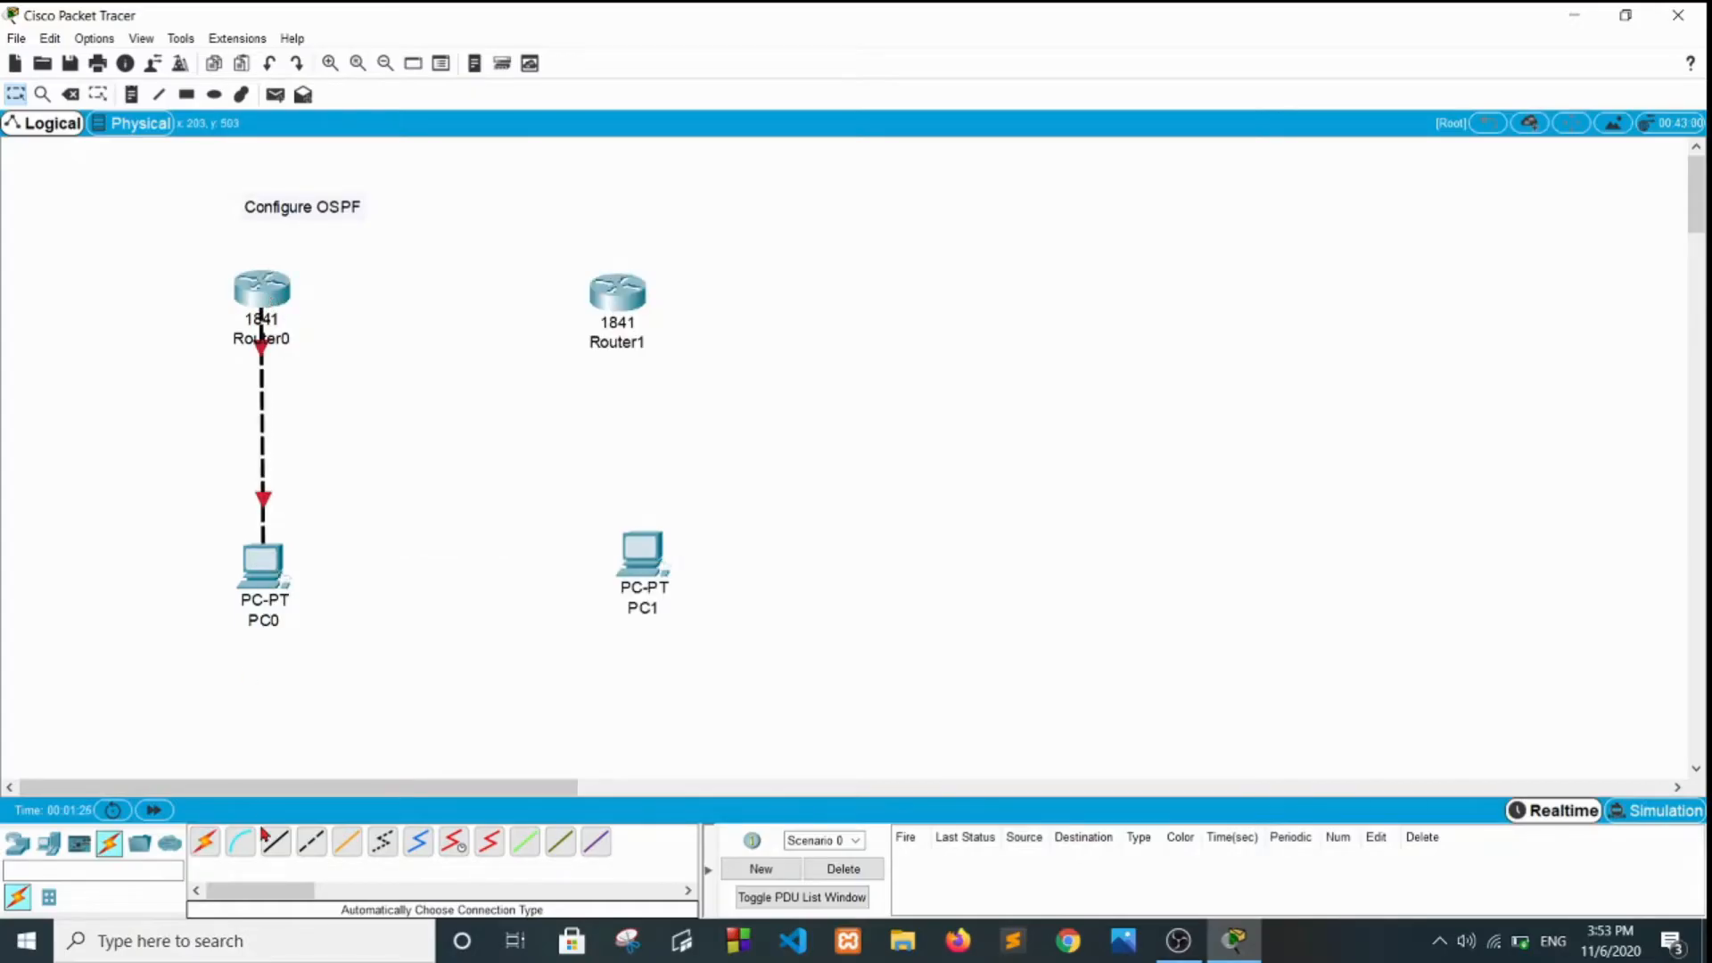
Connect PC1 to Router1 with an automatically chosen cable type
click(205, 847)
click(646, 557)
click(648, 346)
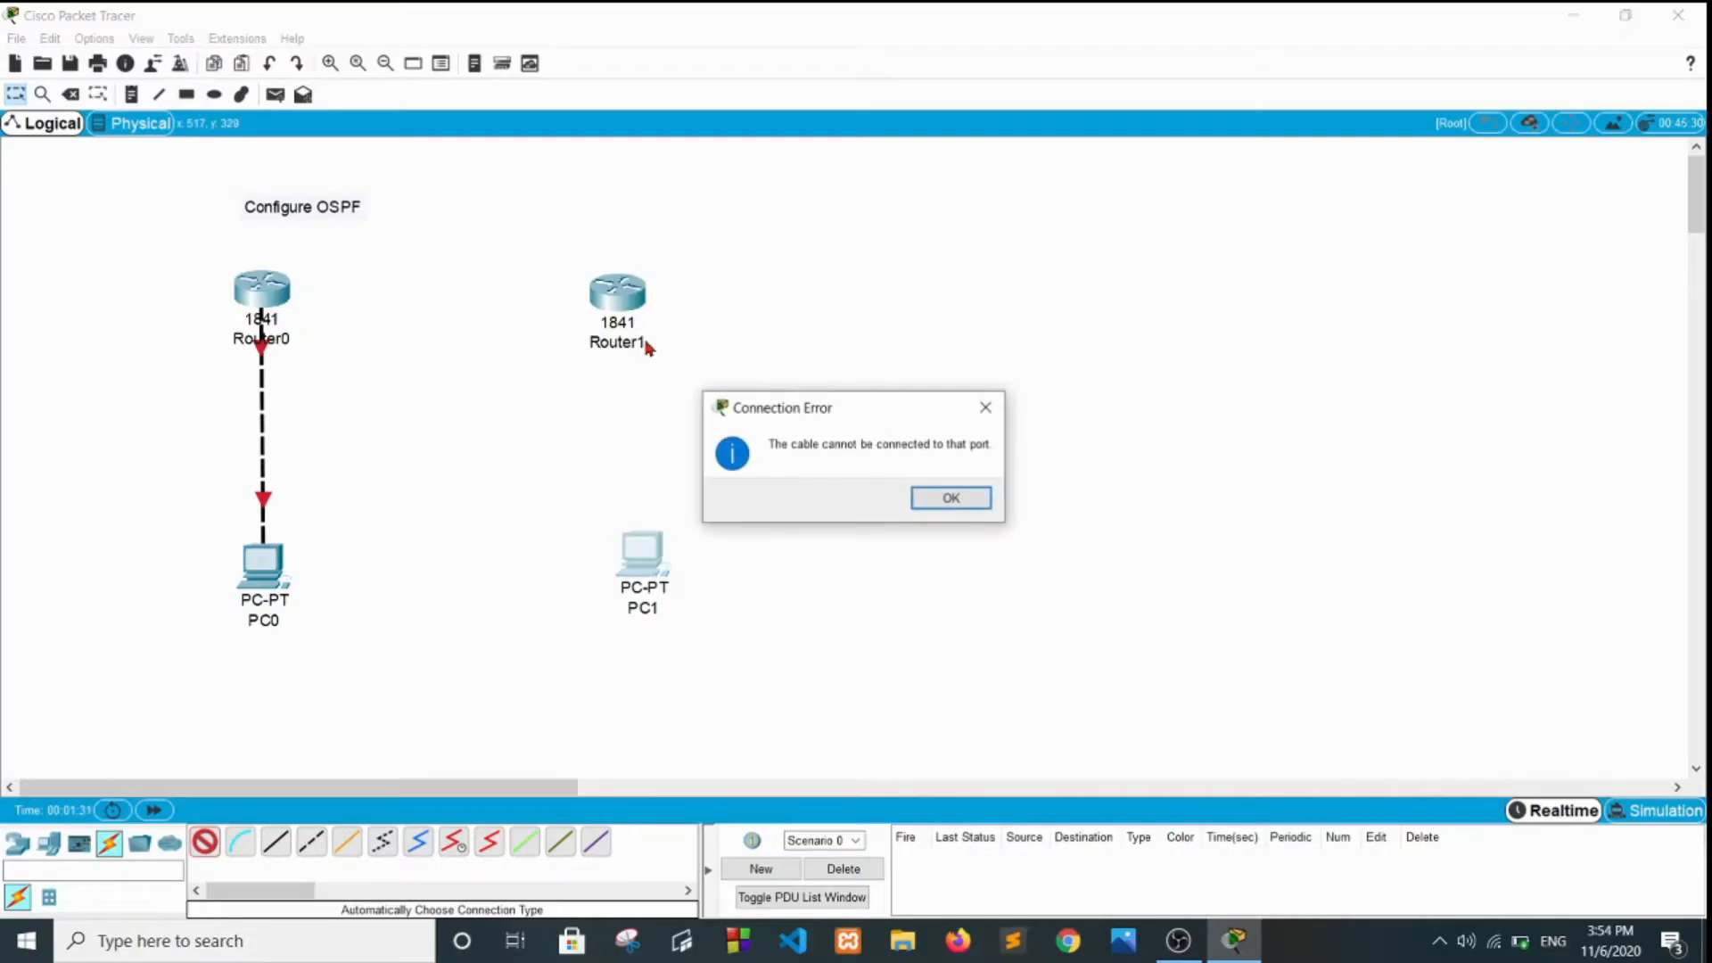
click(948, 497)
click(629, 297)
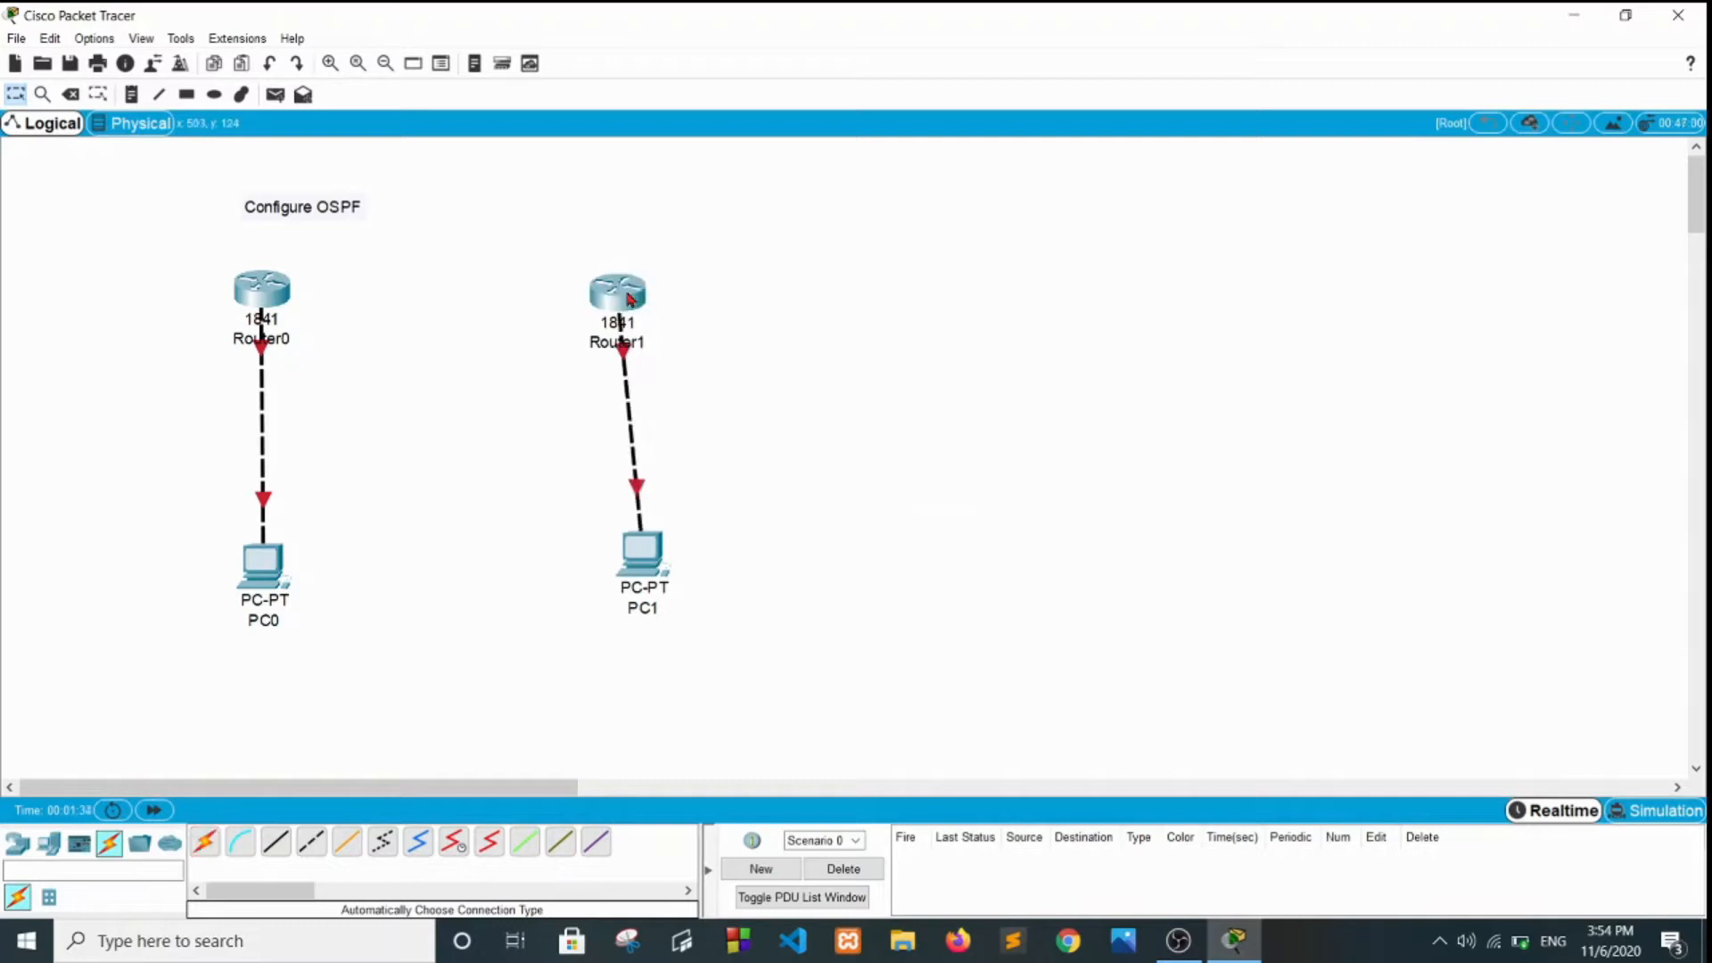
Link Router0 to Router1 with an automatically chosen cable type
click(205, 843)
click(252, 288)
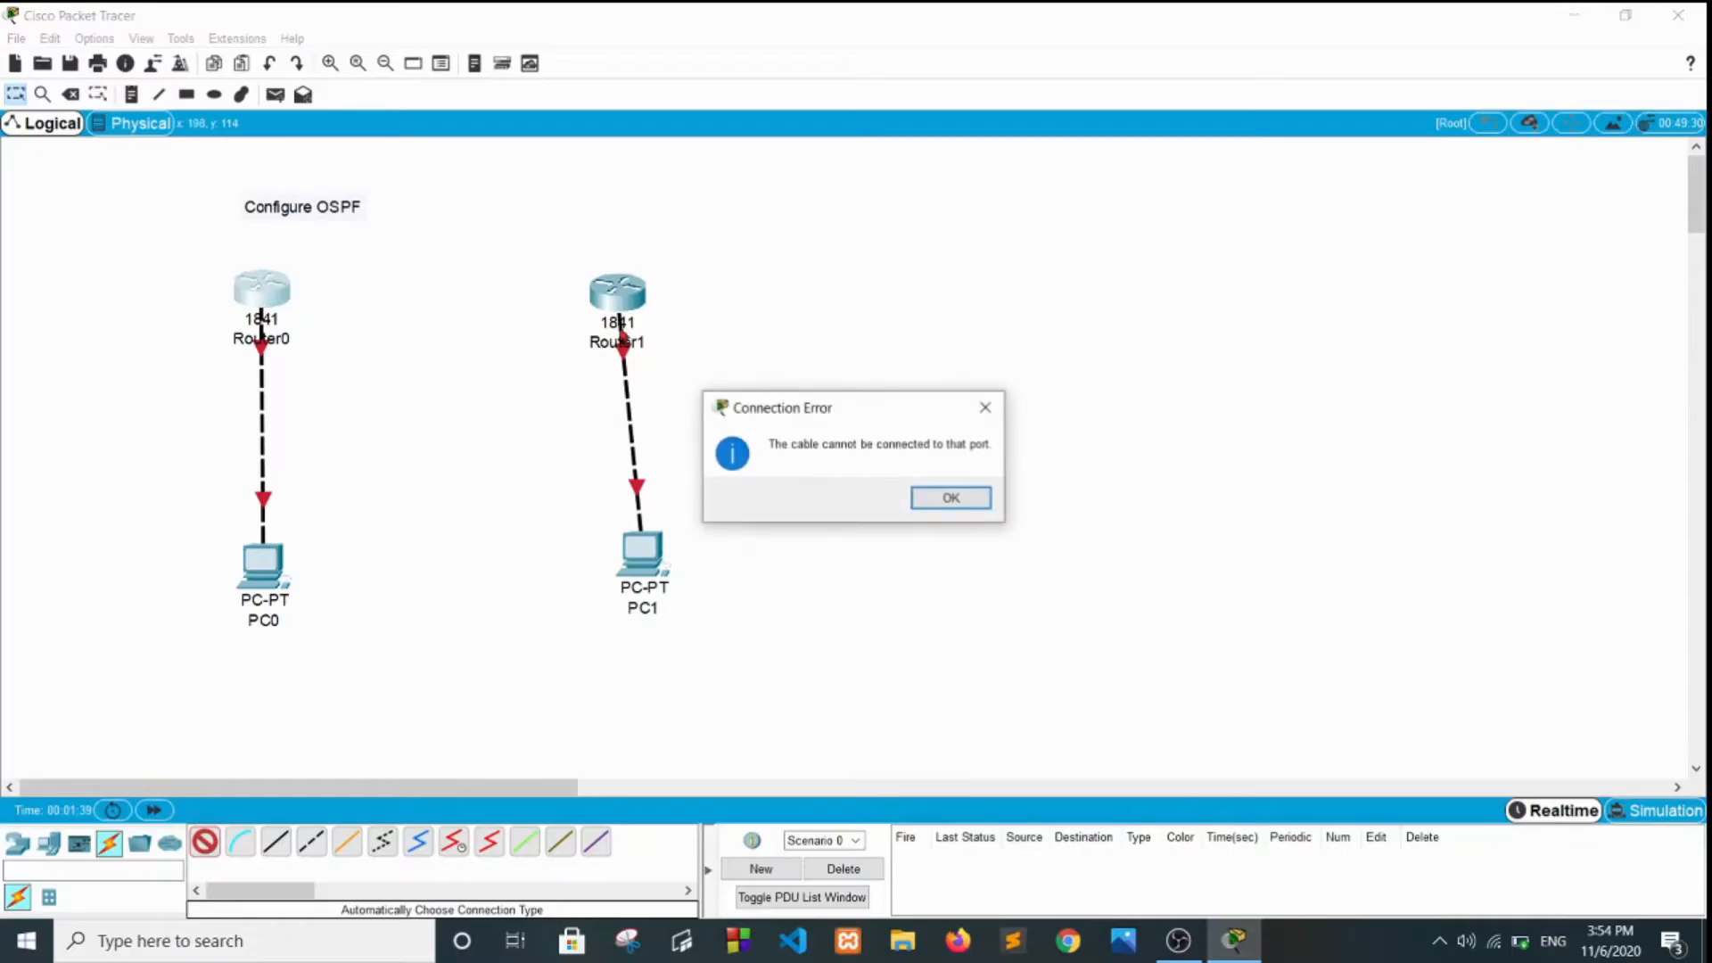
click(951, 498)
click(622, 294)
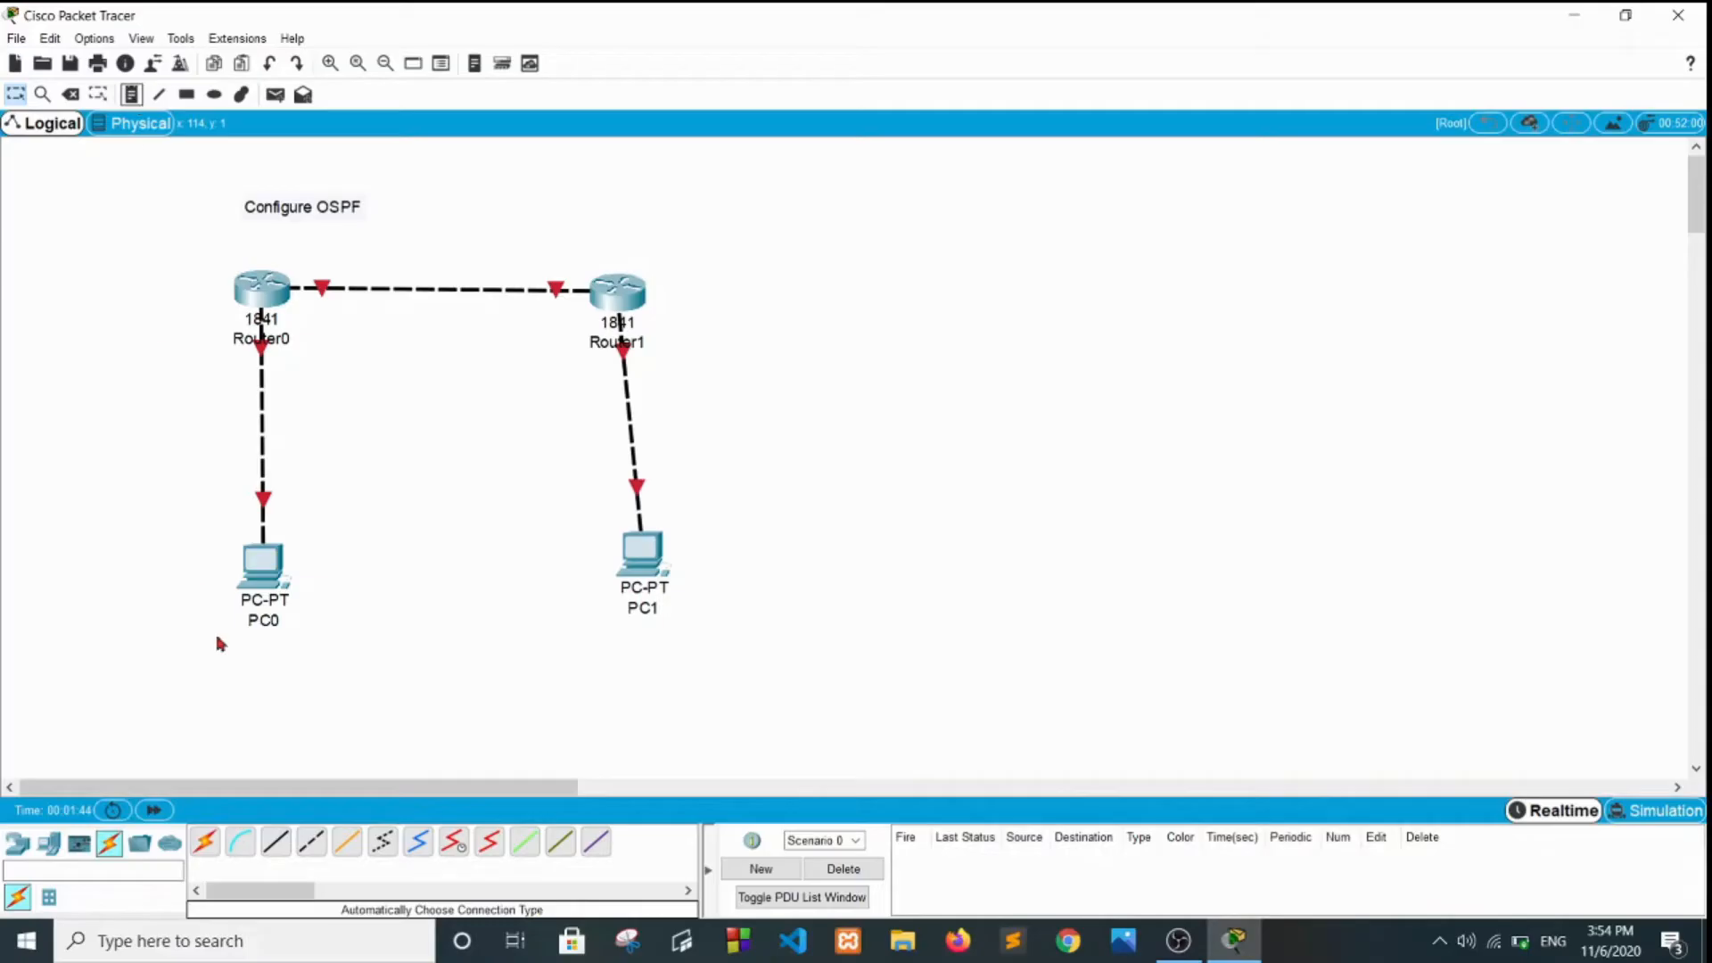
Add the note 192.168.1.2 below PC0 and the note 192.168.1.3 beside Router0's link to PC0
click(131, 93)
click(238, 638)
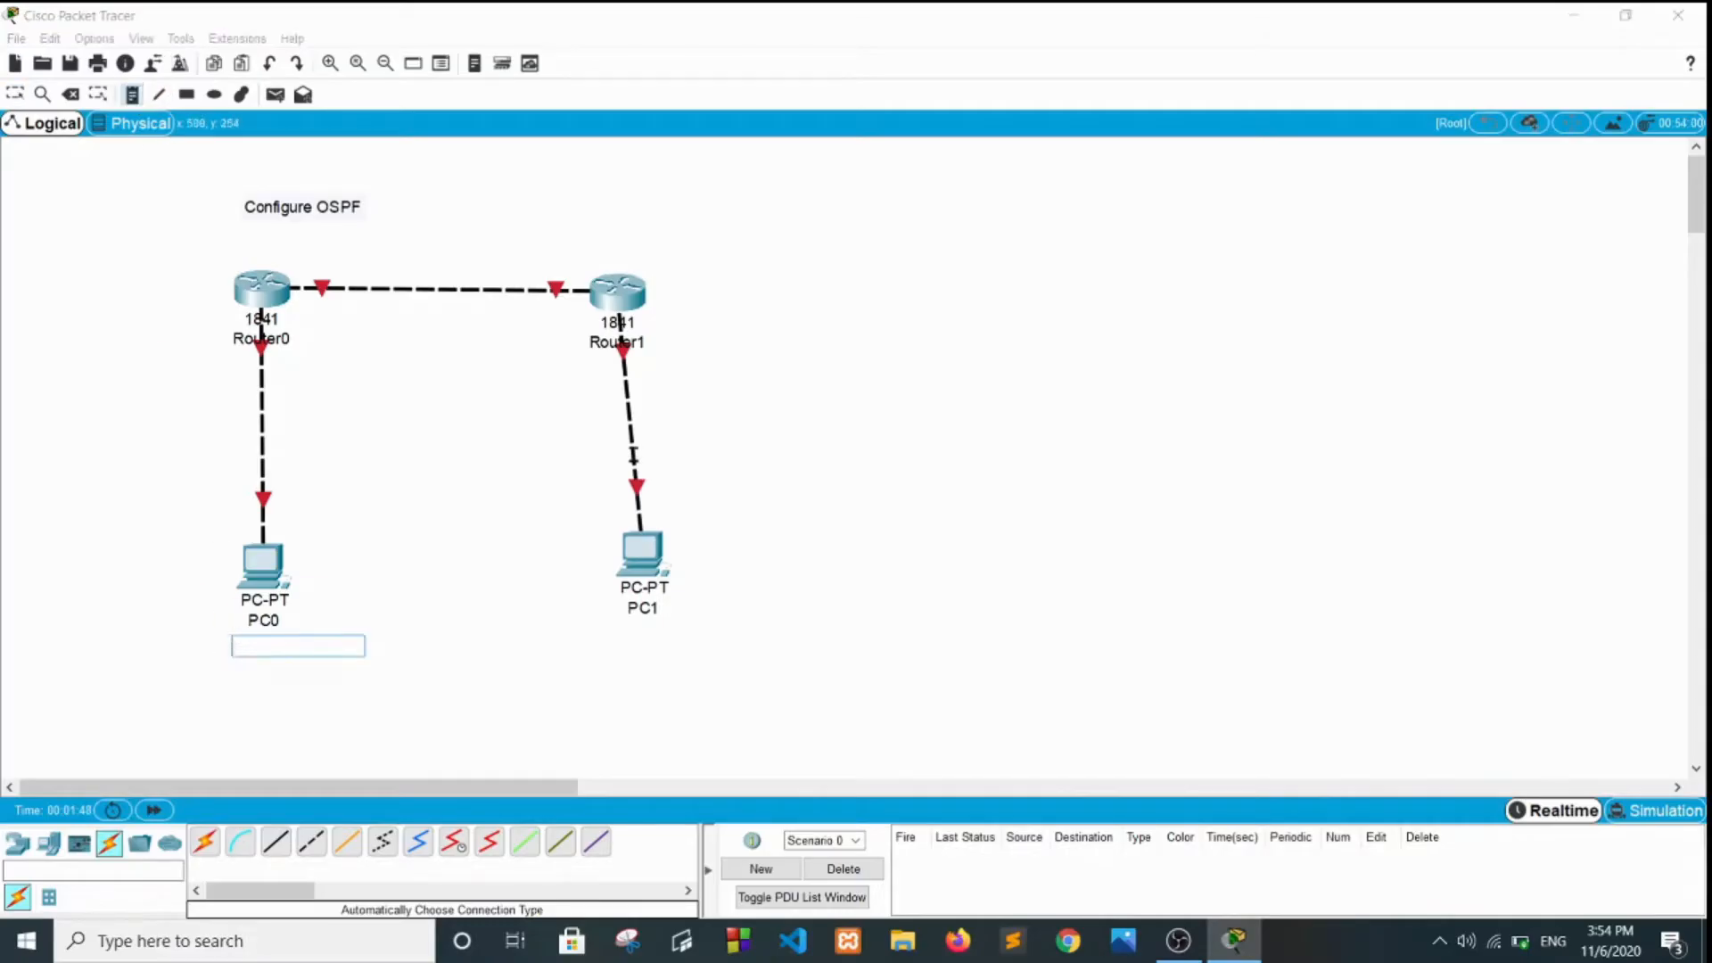
text(1)
key(BackSpace)
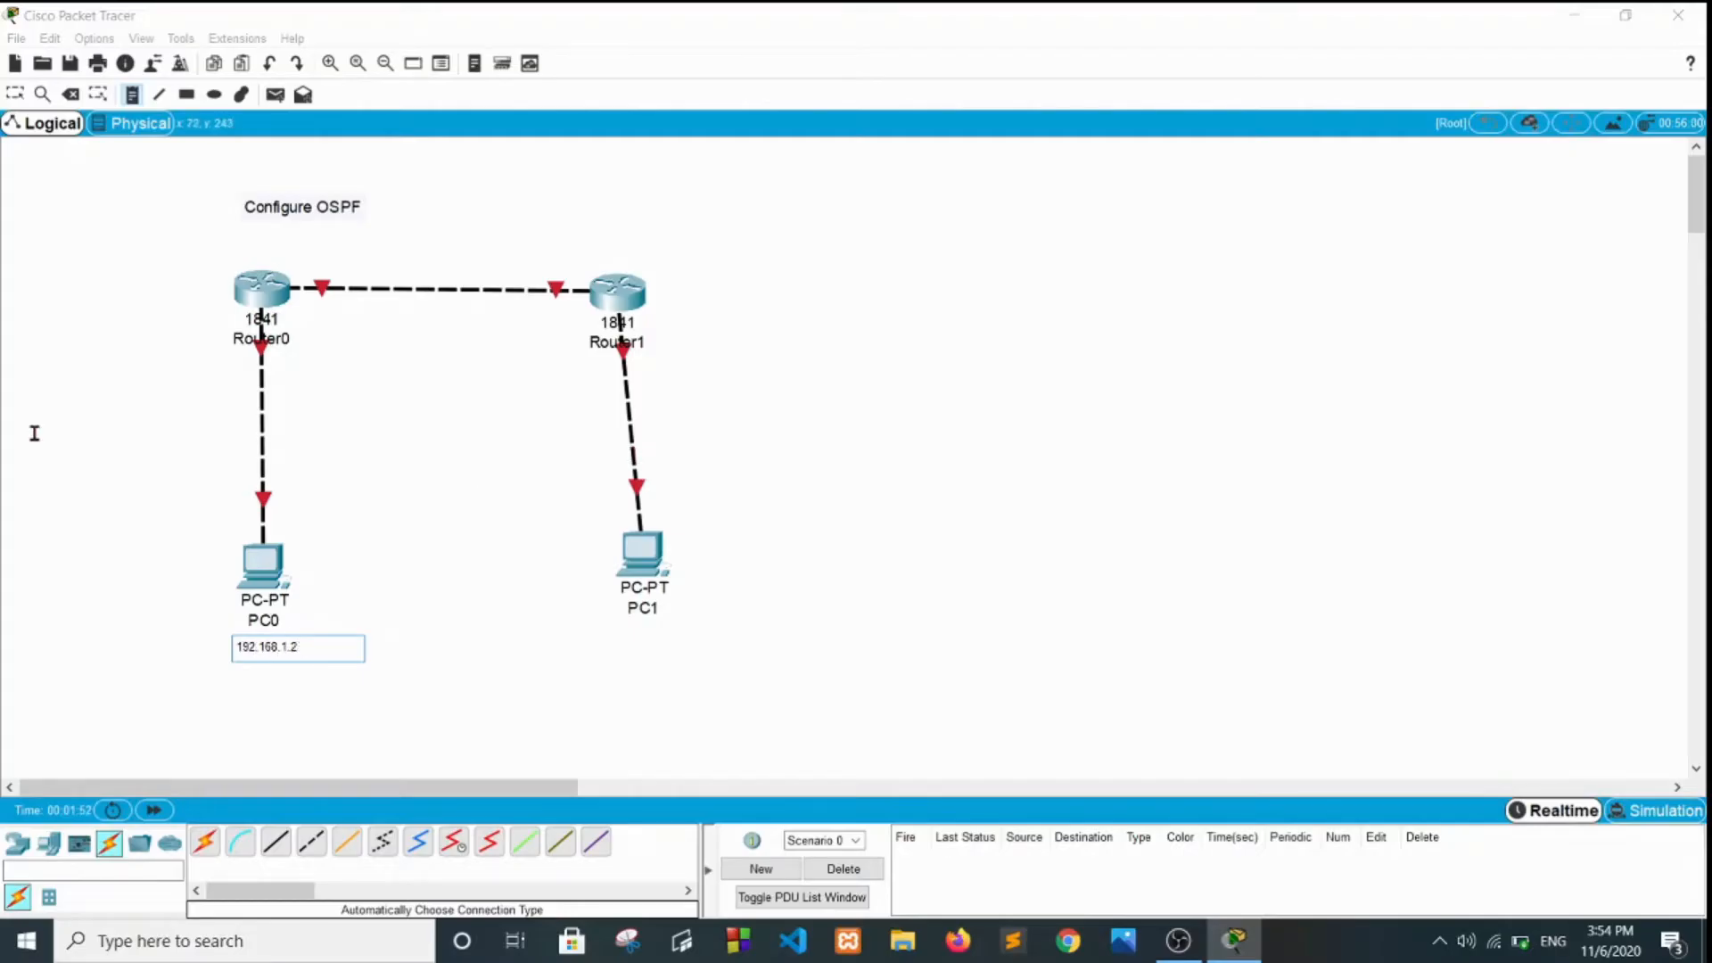
click(164, 349)
text(192.168.1.3)
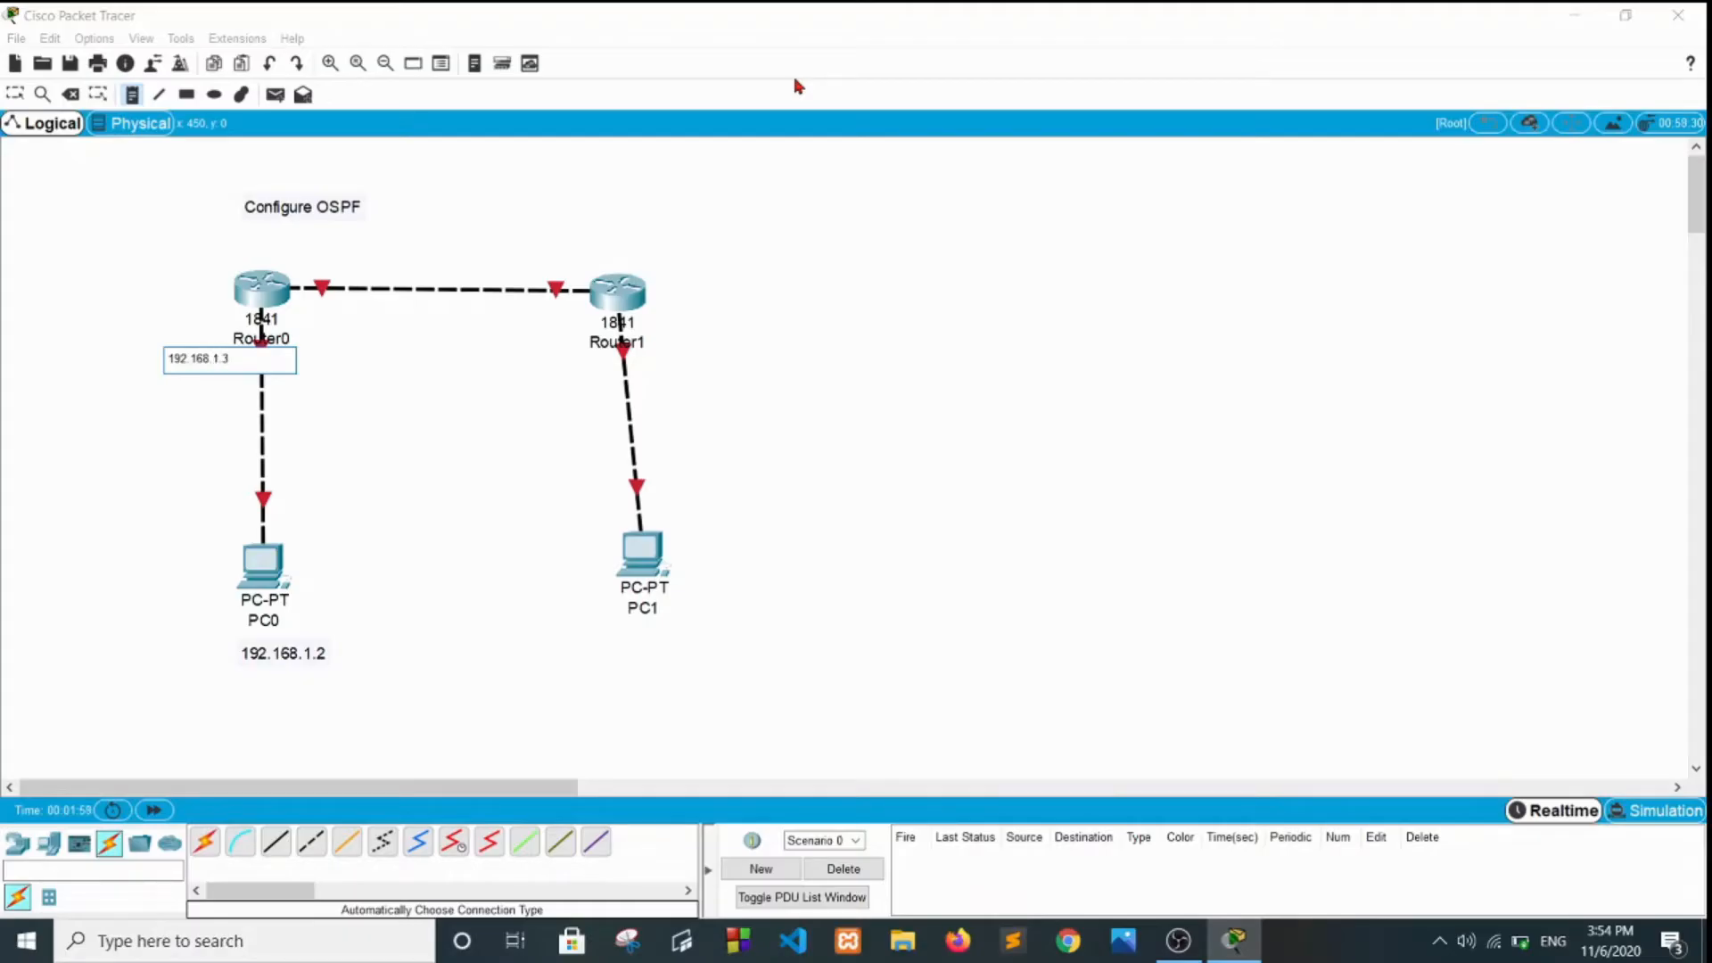
Add the note 192.168.2.2 below PC1 and the note 192.168.2.3 beside Router1's link to PC1
click(609, 633)
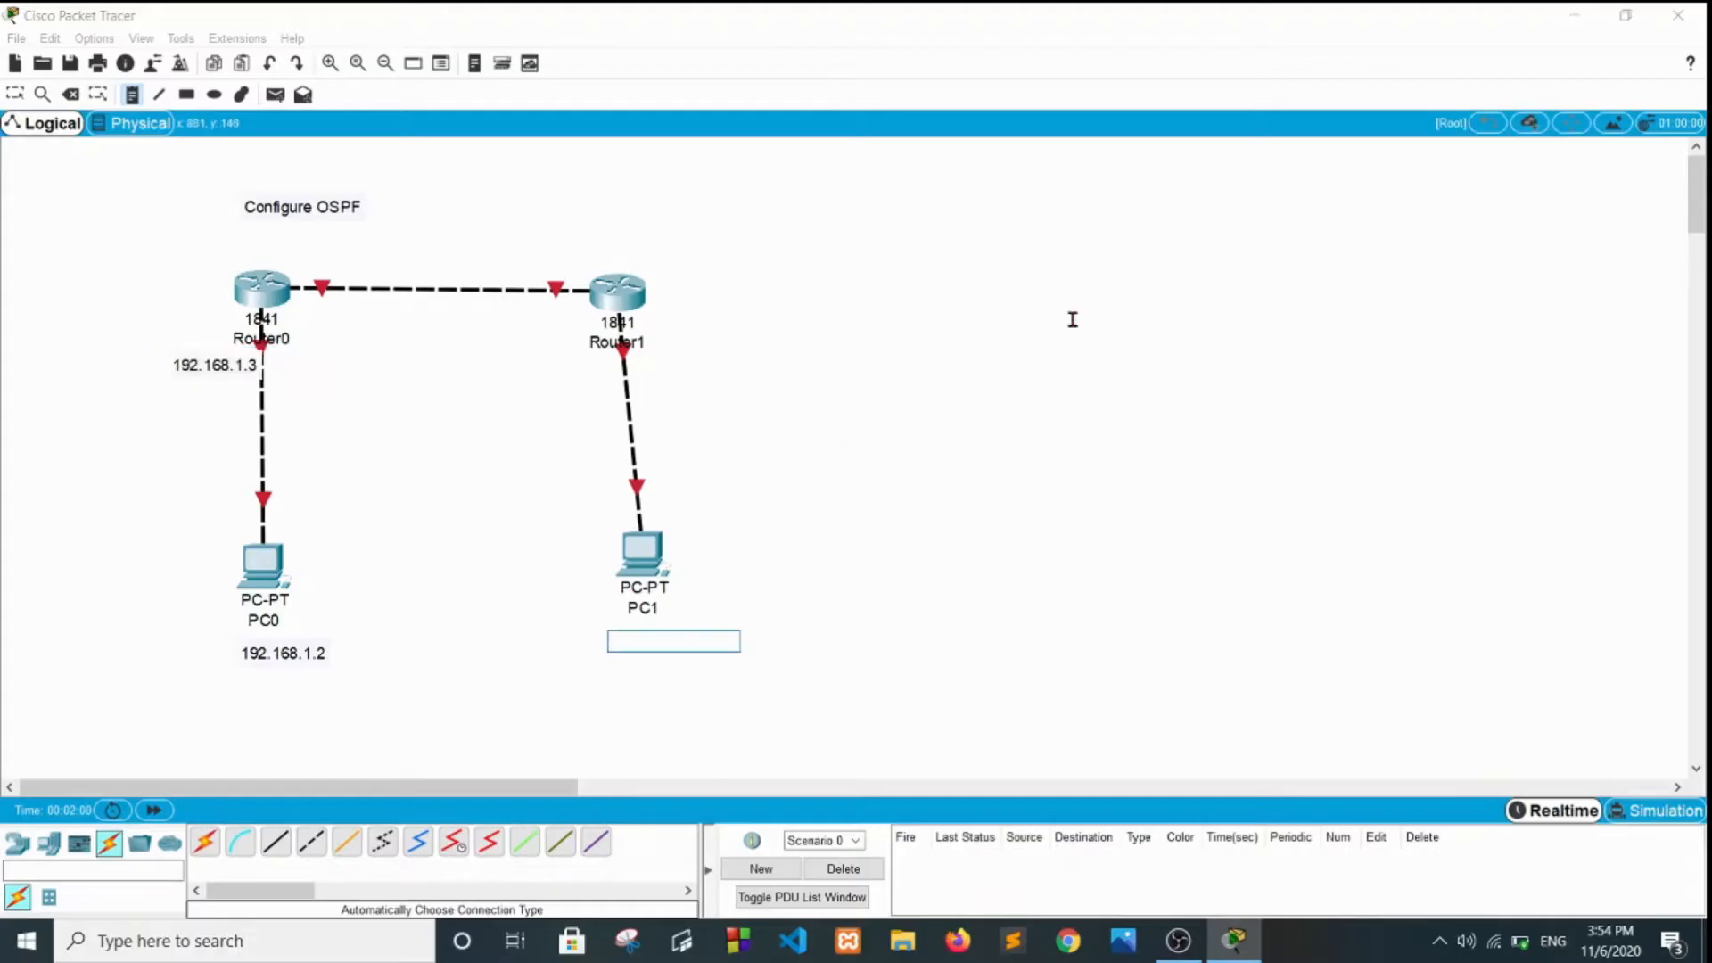
text(192.168.)
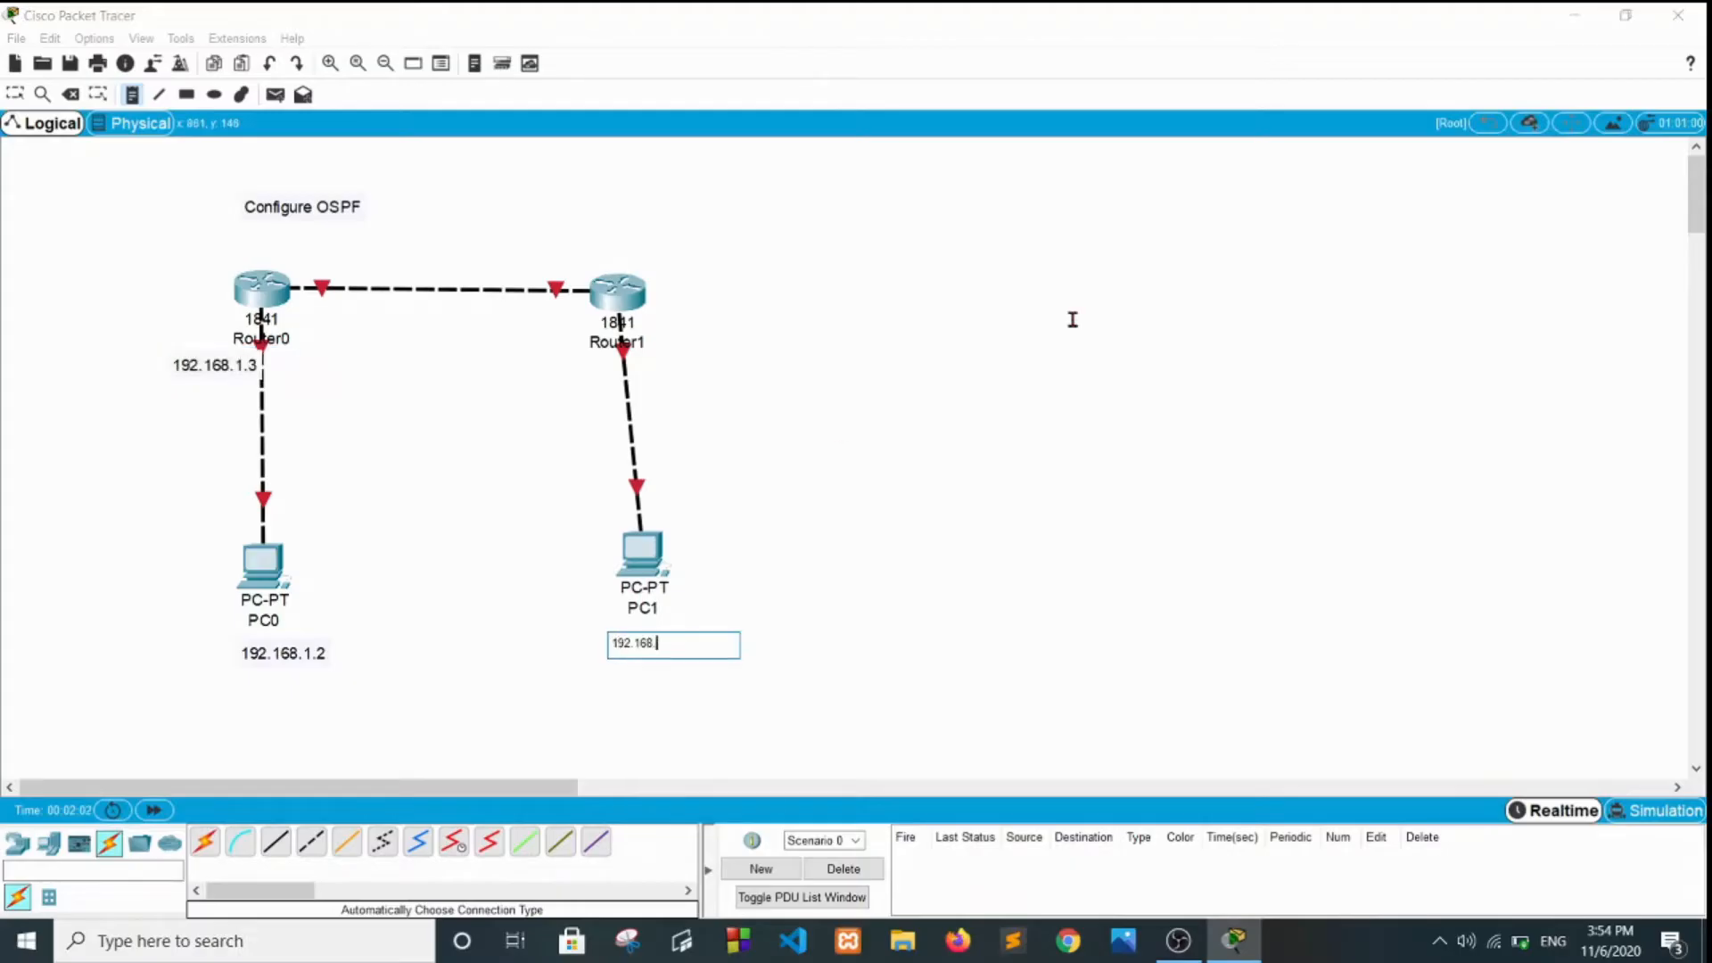
text(2.2)
click(654, 343)
text(1)
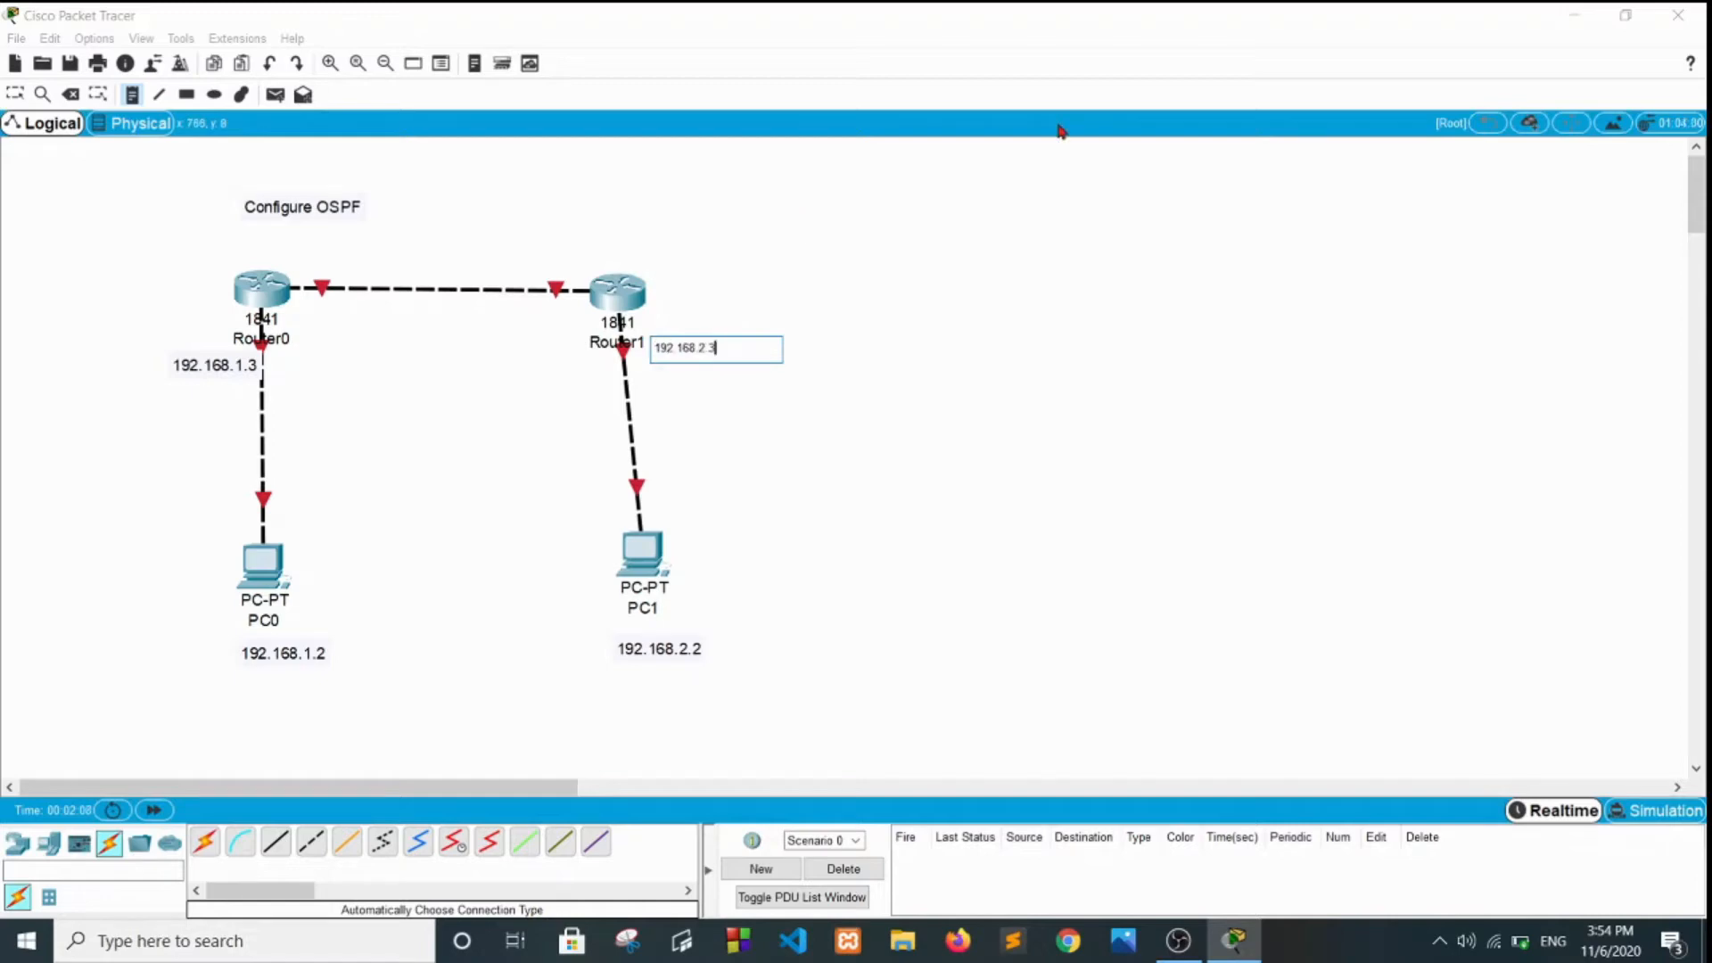
Label the router-to-router link with 192.168.3.2 at the Router0 end and 192.168.3.3 at the Router1 end
click(302, 245)
text(192.168.3.2)
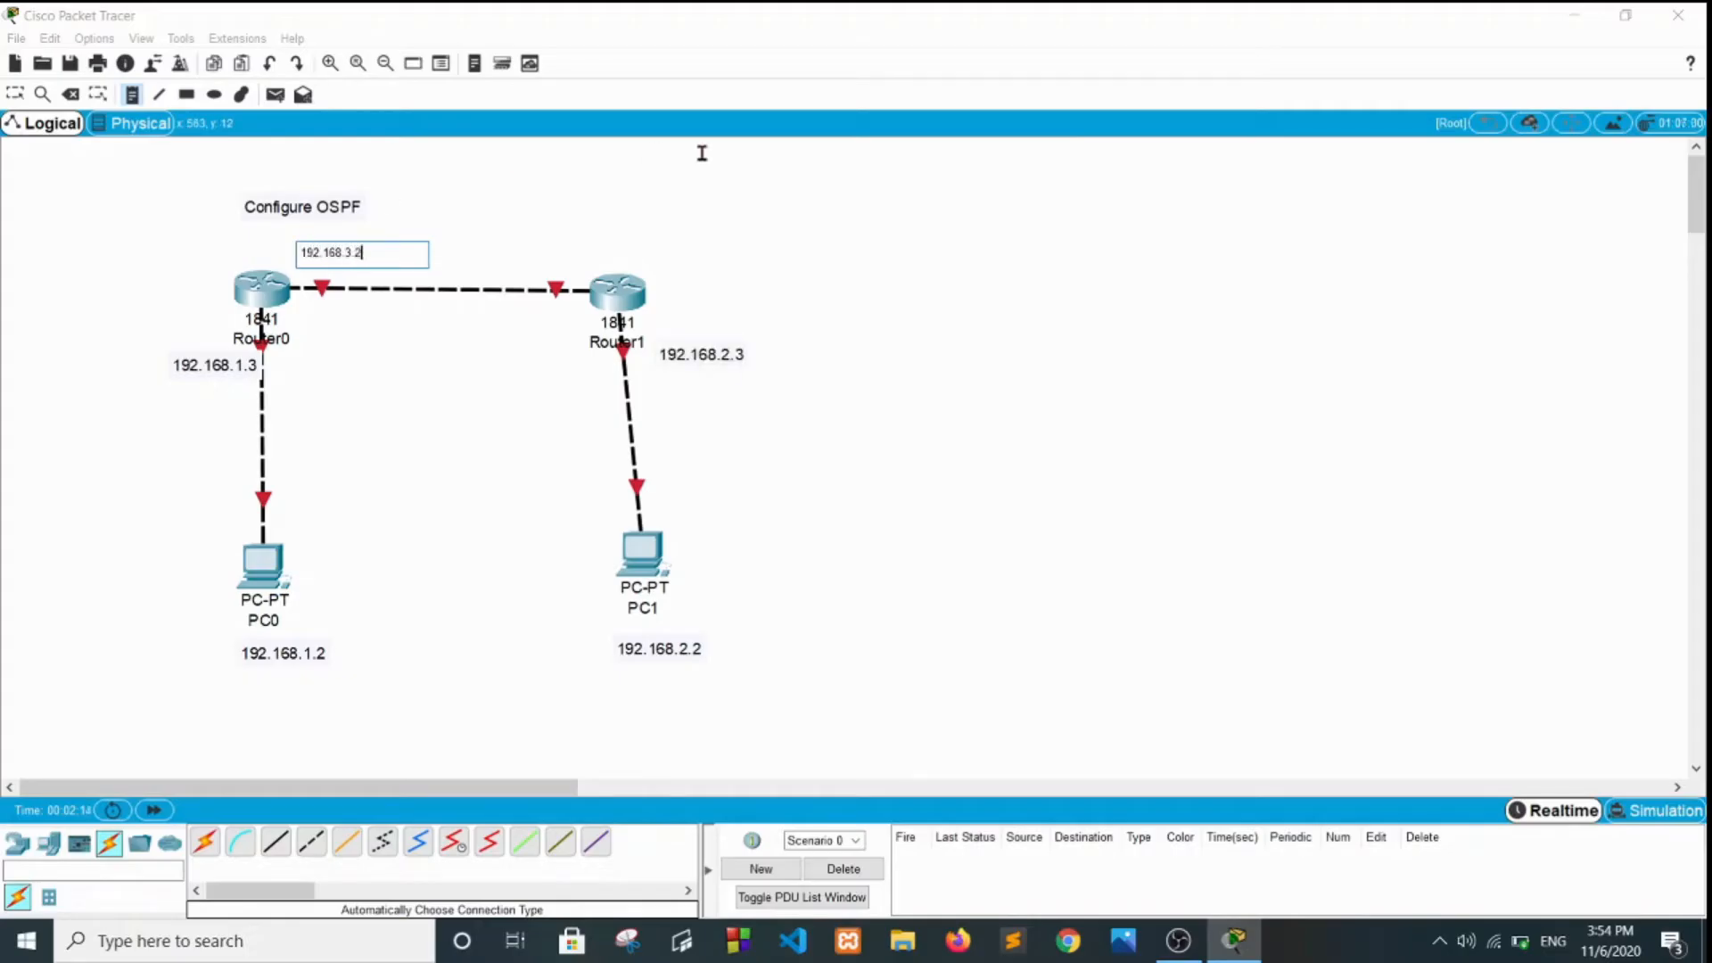
click(516, 247)
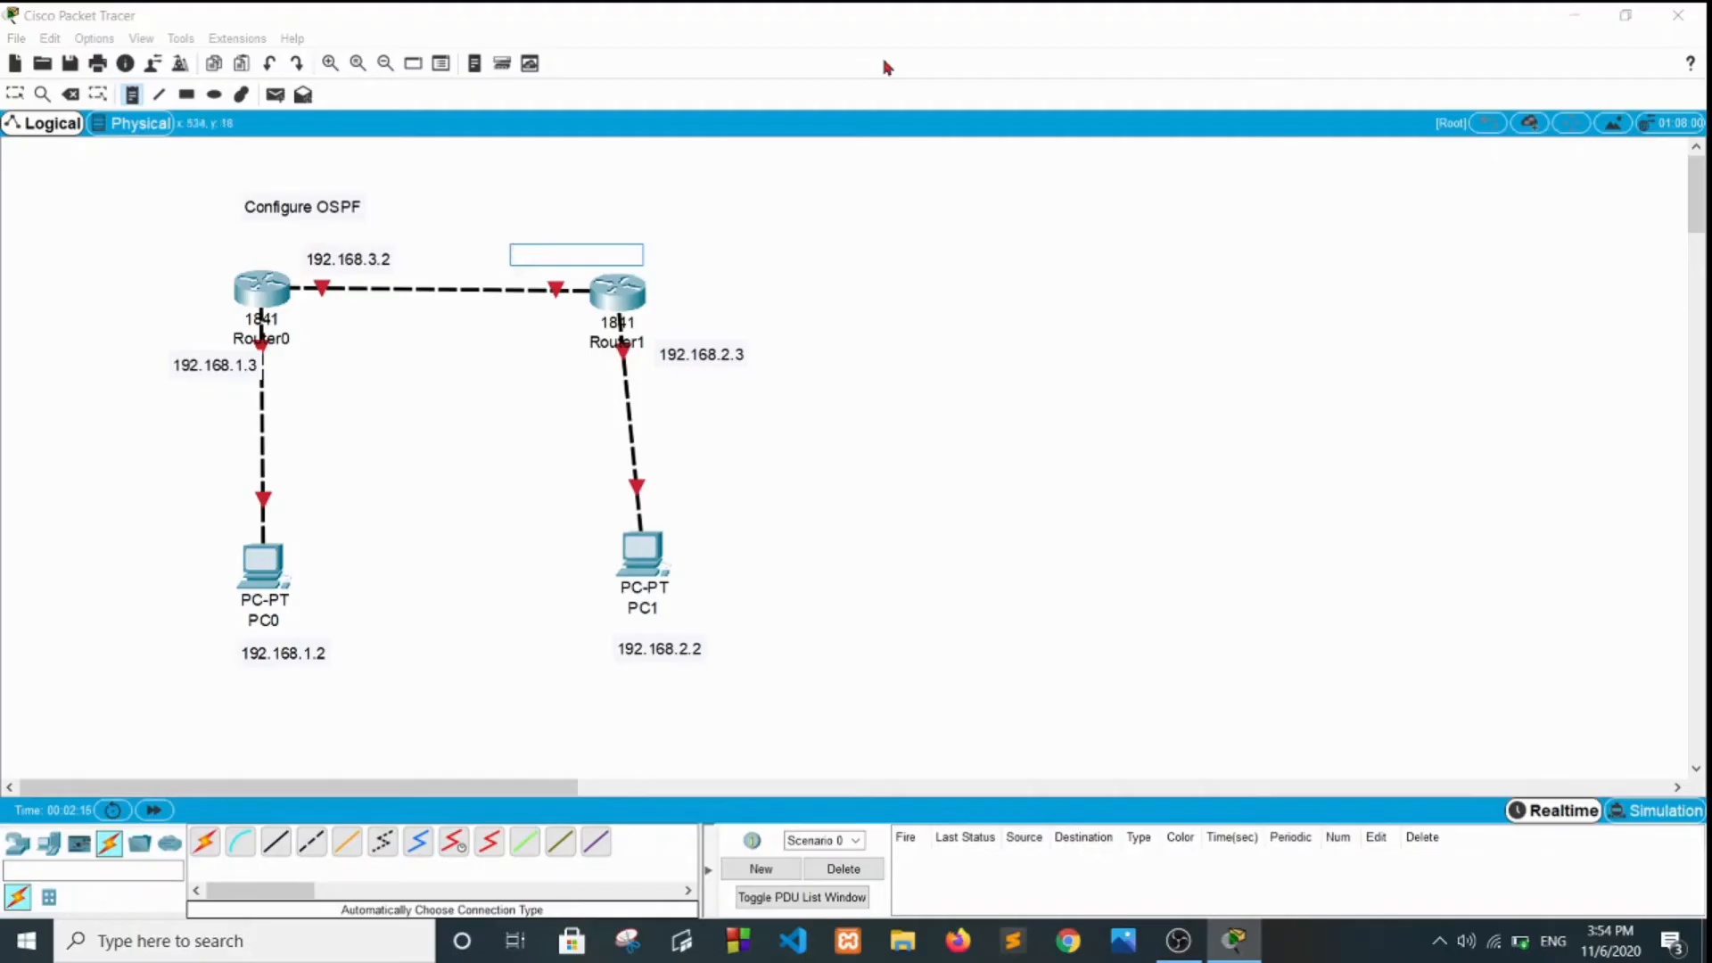
text(192.168.3.3)
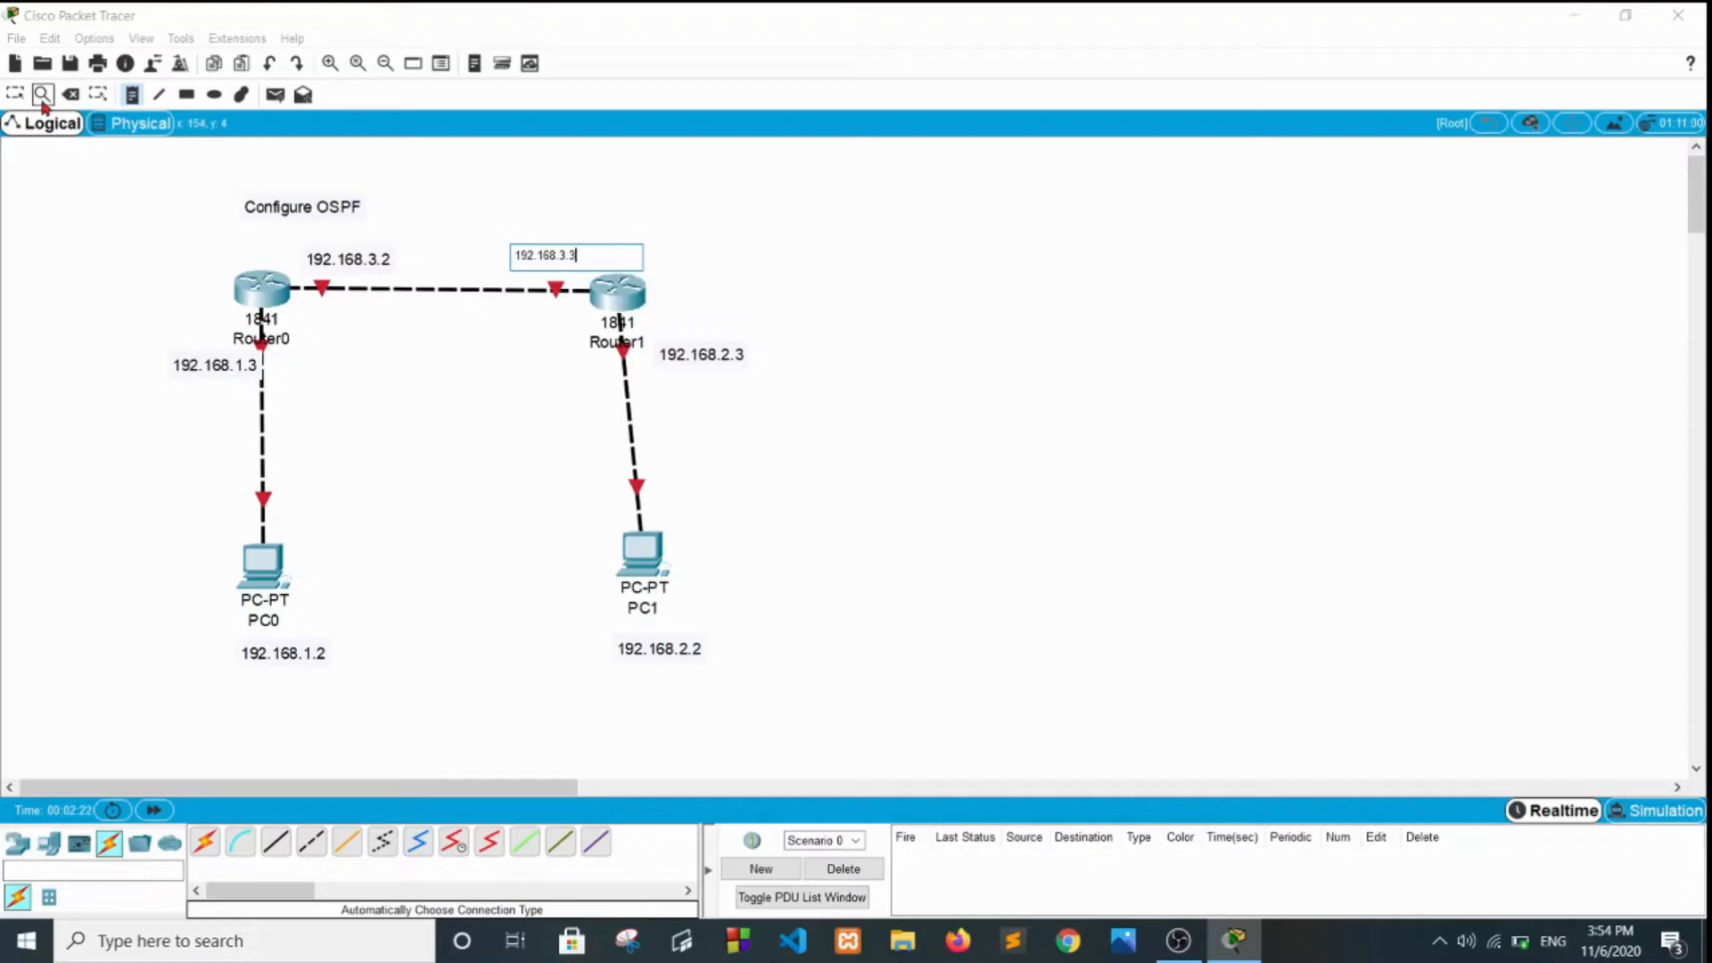
Shift the notes 192.168.1.3 and 192.168.1.2 outward, raise 192.168.3.3 and 192.168.3.2 above the link, and nudge PC0 to align with its note
click(15, 93)
drag(220, 371, 180, 361)
drag(575, 258, 570, 245)
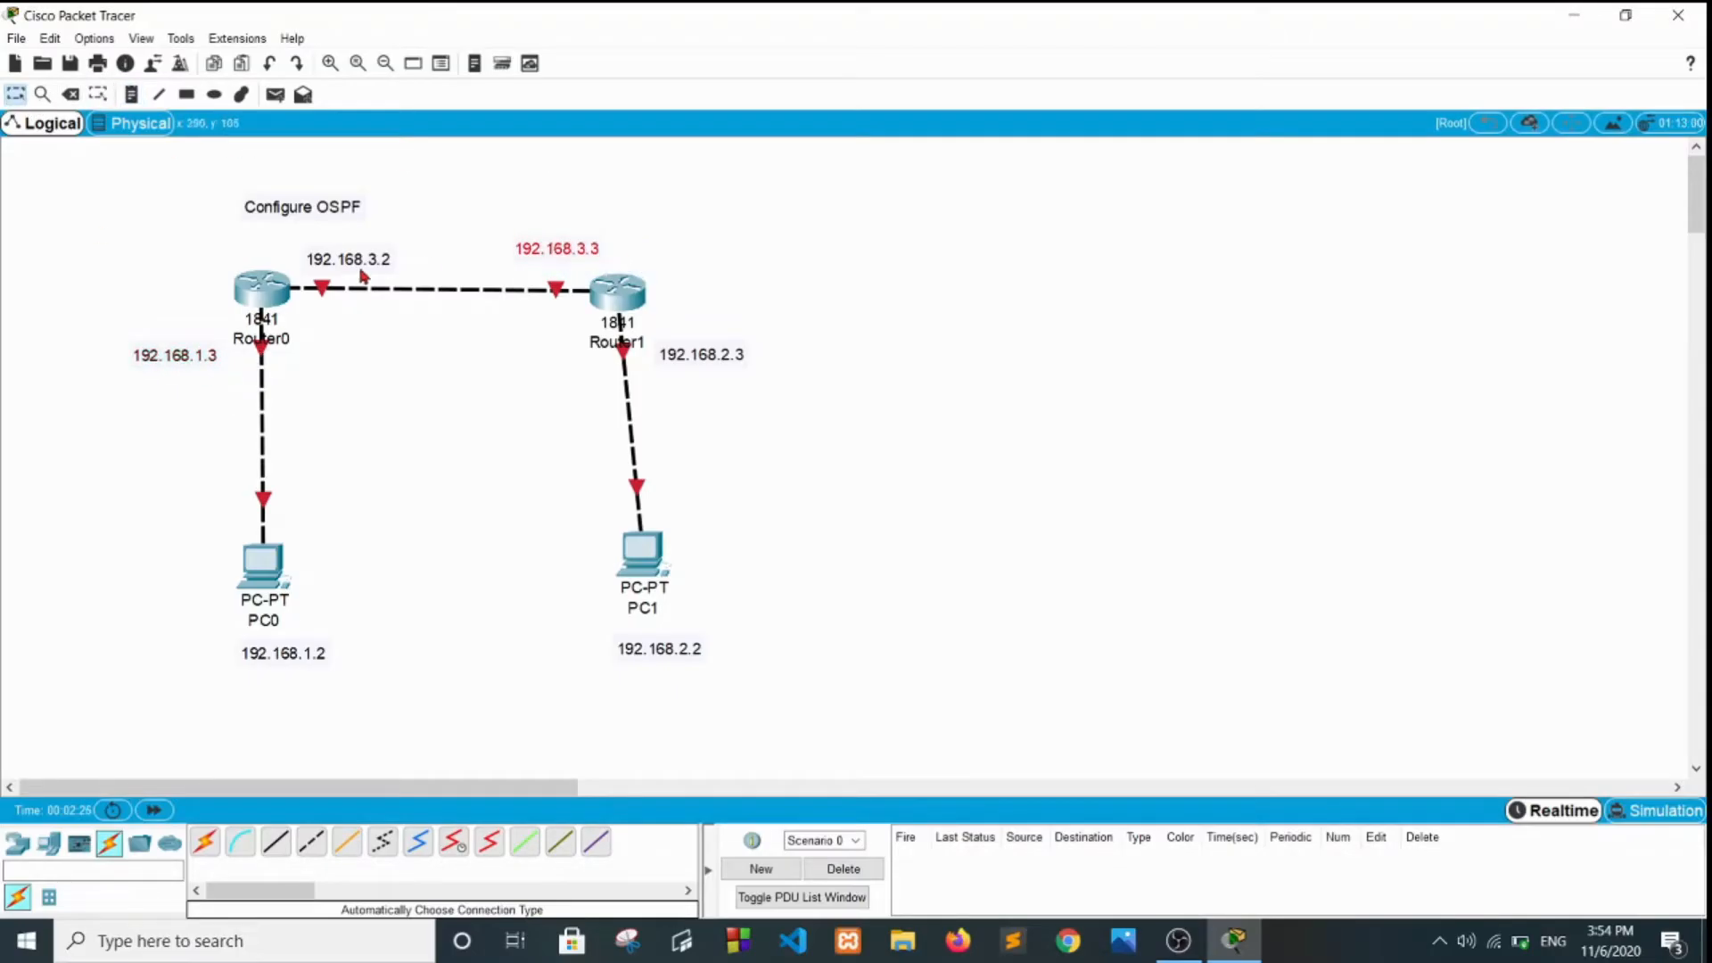
drag(357, 265, 347, 252)
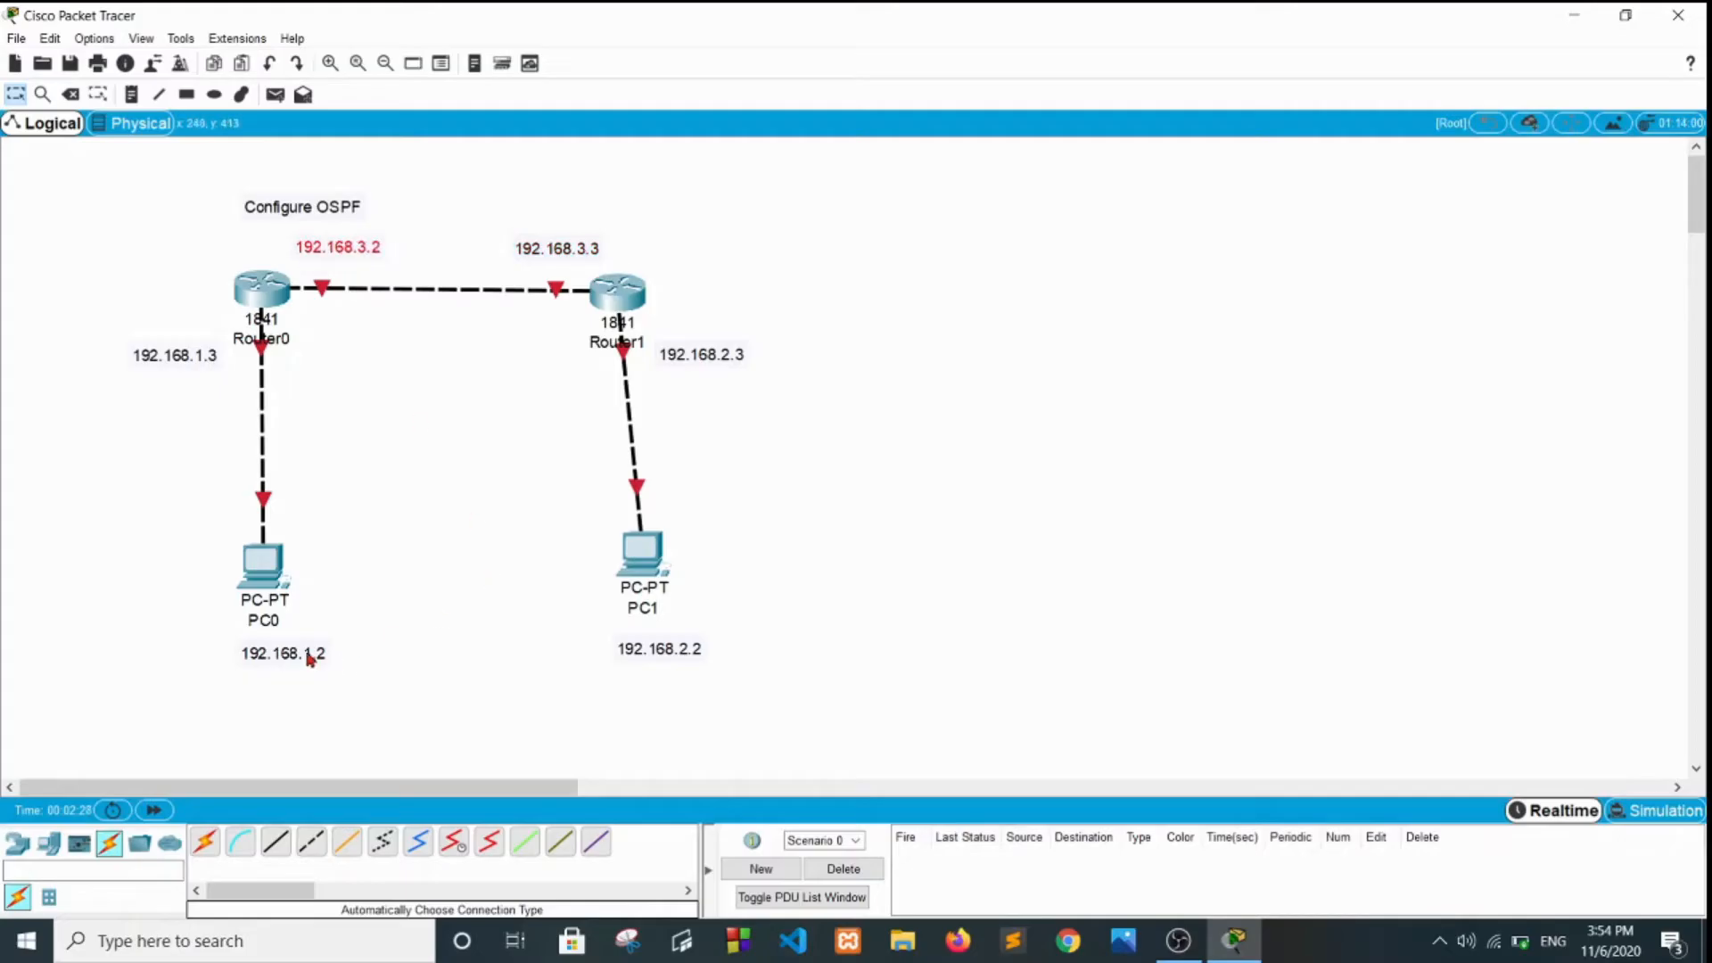
drag(310, 658, 281, 658)
click(271, 582)
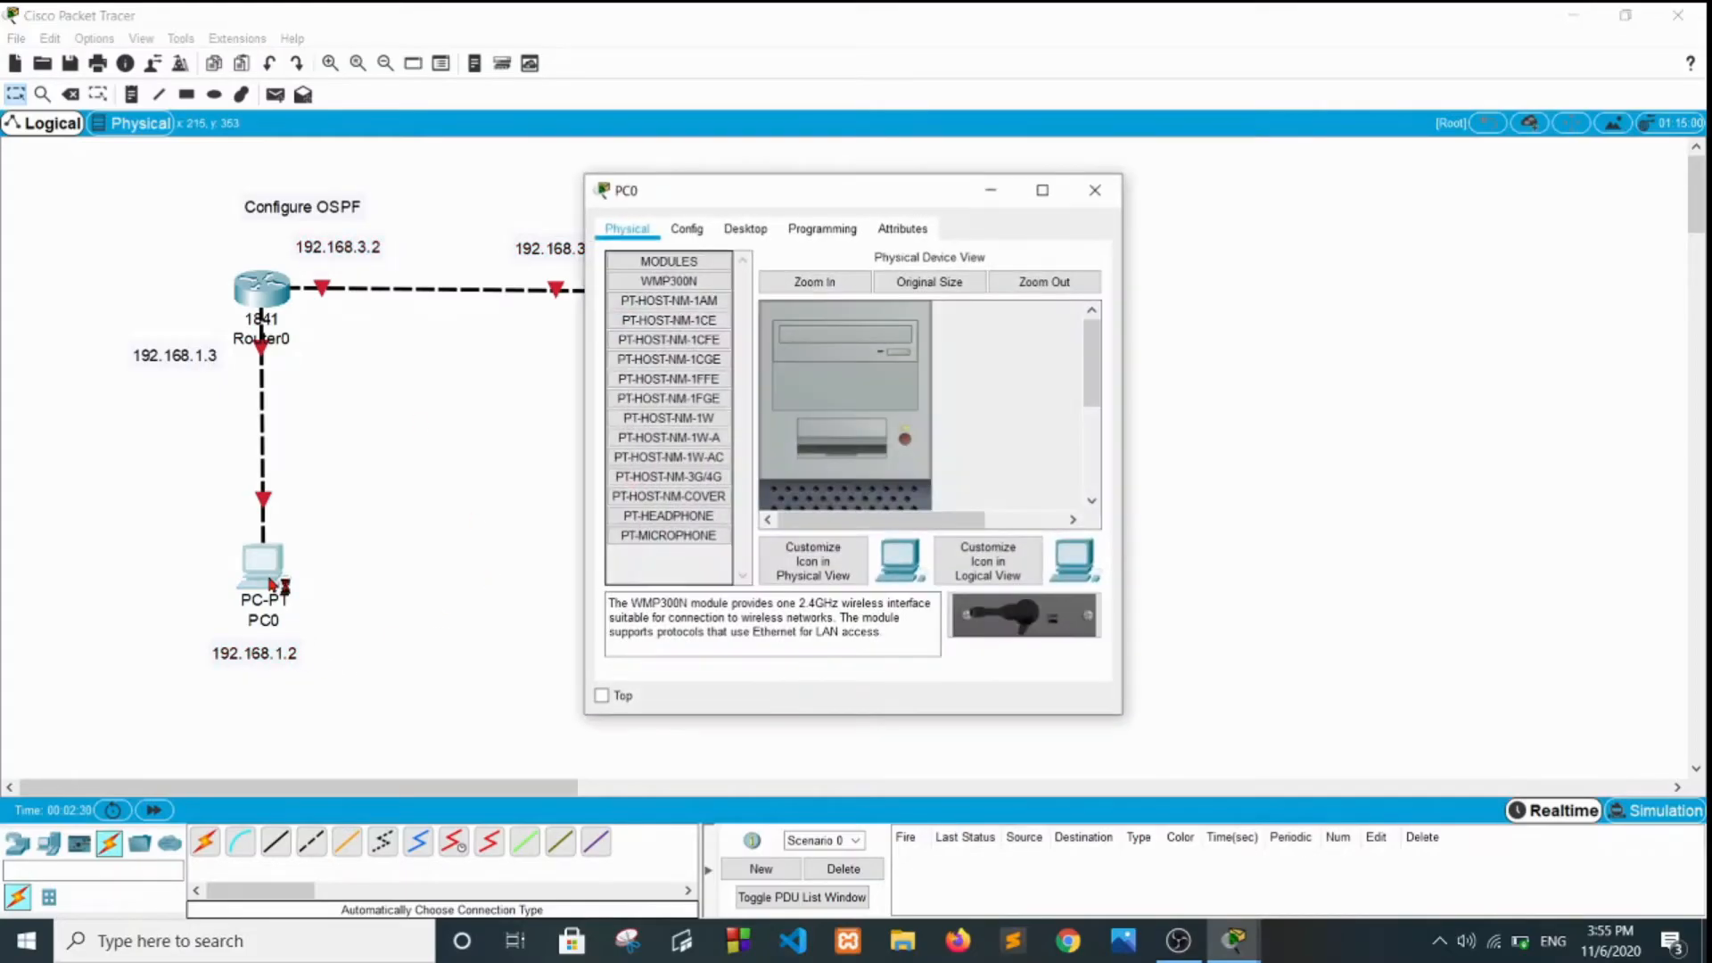
mouse_move(272, 579)
mouse_down()
mouse_move(700, 156)
mouse_move(237, 558)
mouse_move(256, 578)
mouse_up()
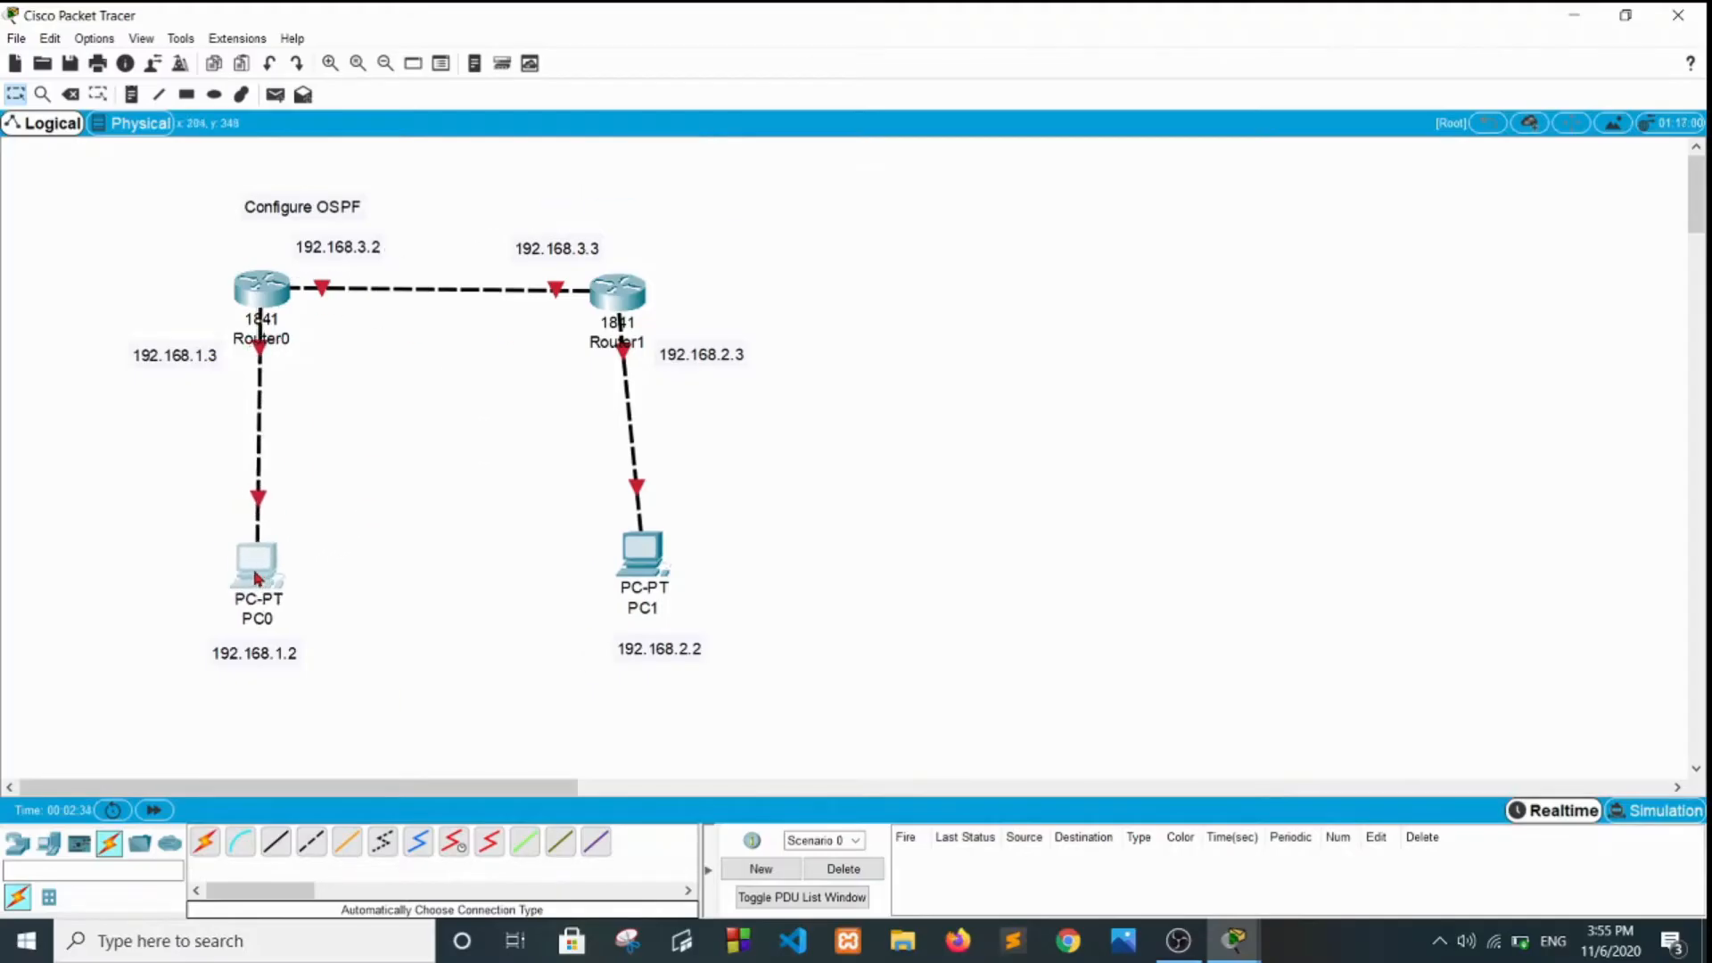
Configure PC0 with static IPv4 address 192.168.1.2, subnet mask 255.255.255.0 and default gateway 192.168.1.3
click(256, 577)
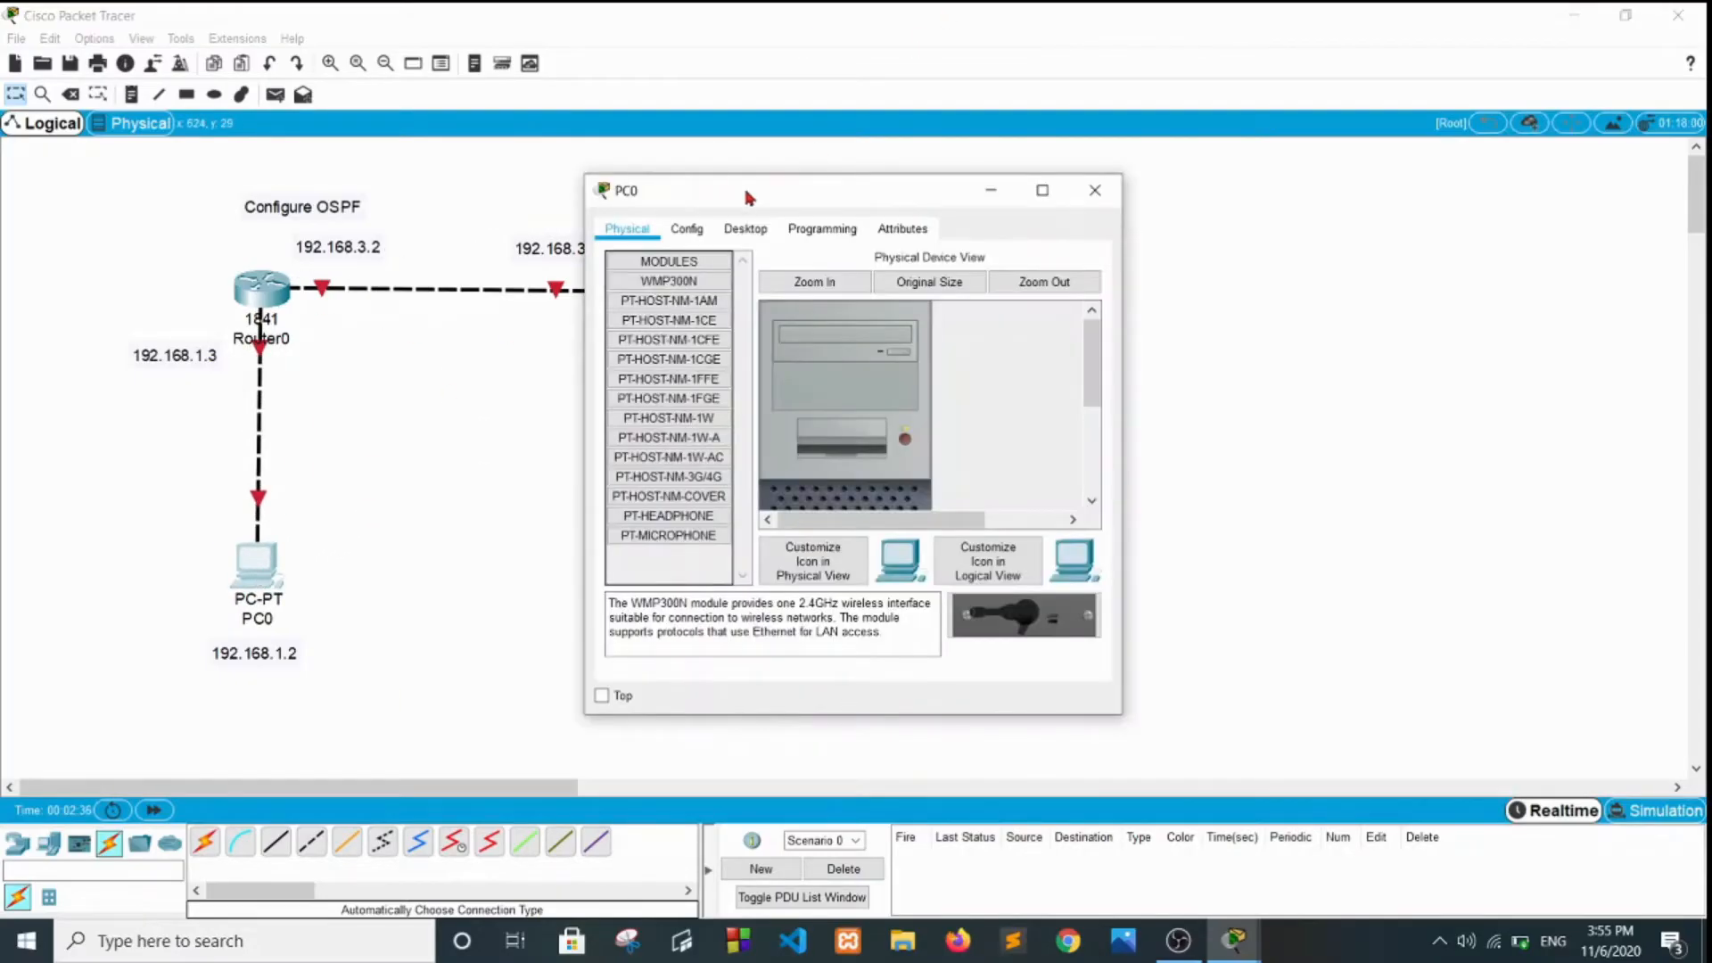
drag(747, 197, 1106, 161)
click(1104, 195)
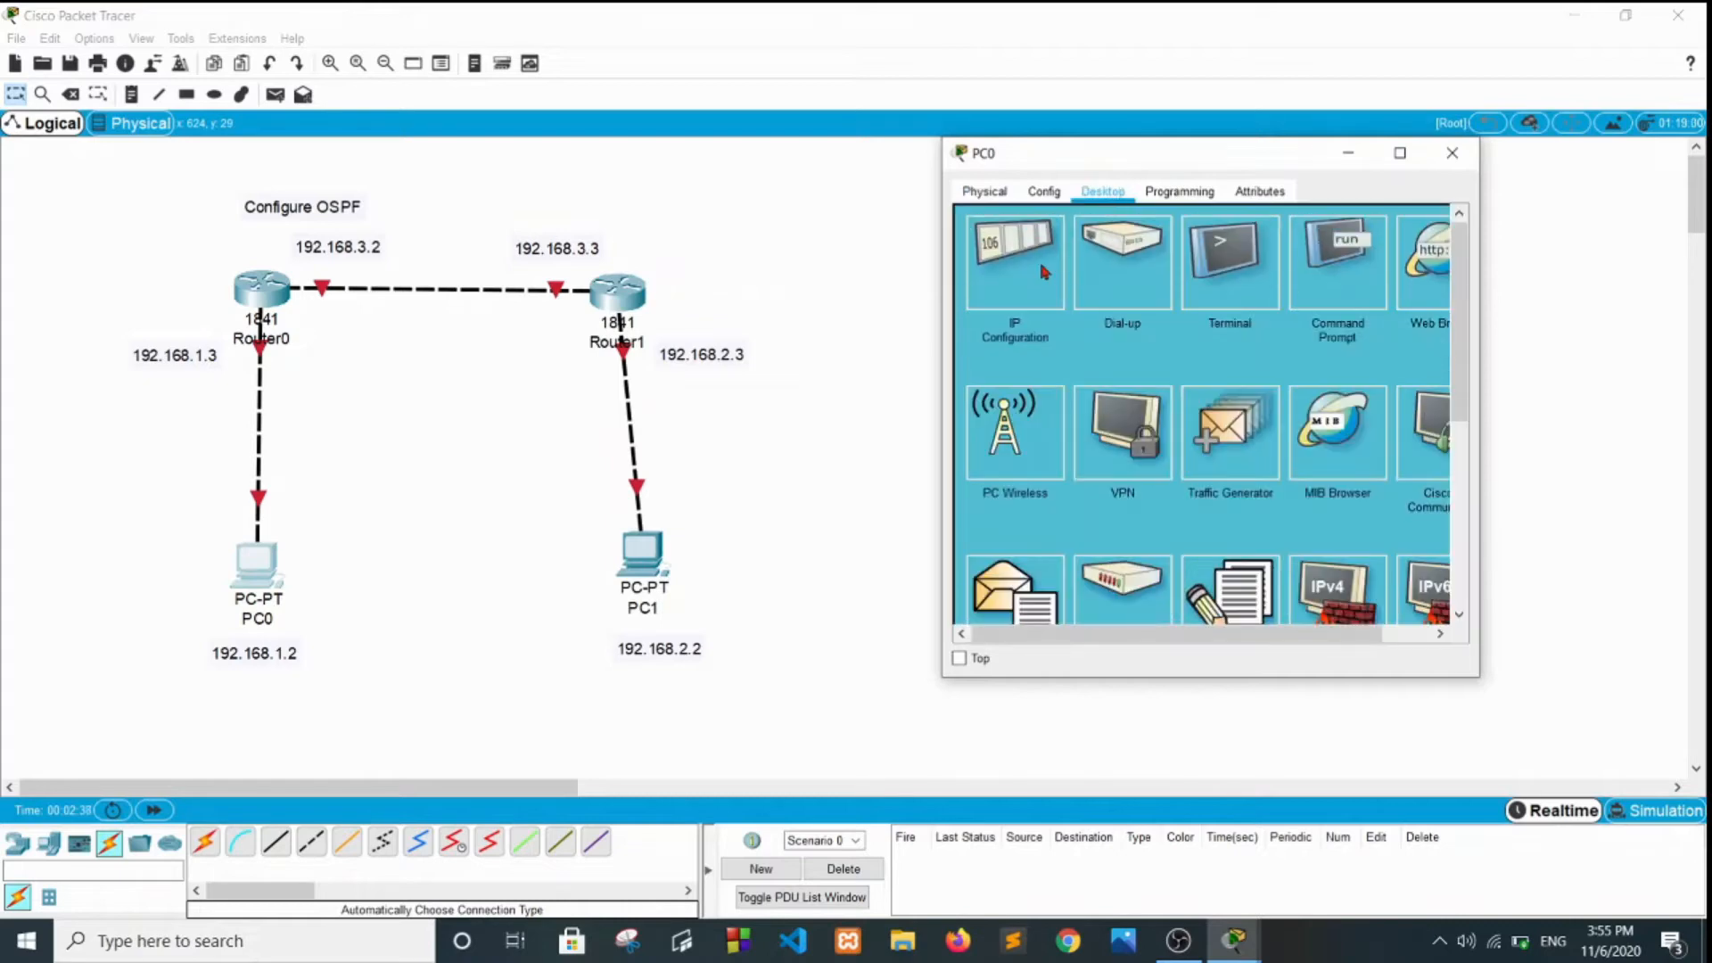
click(1046, 270)
click(1150, 323)
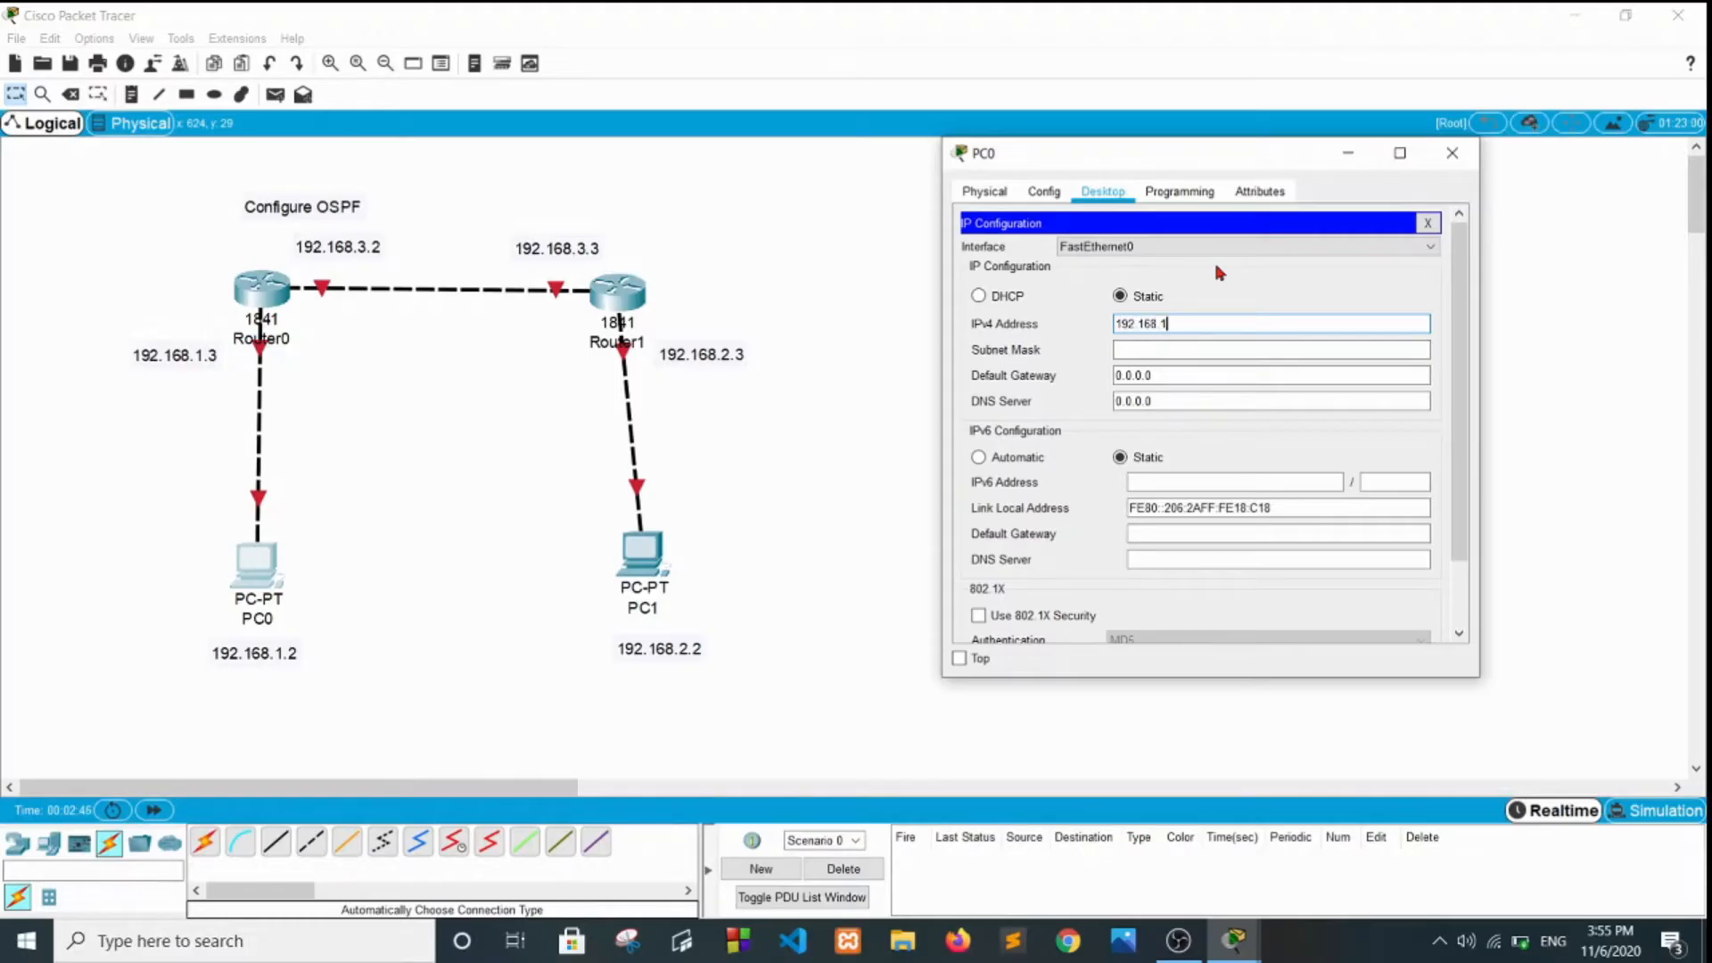
key(Tab)
key(Tab)
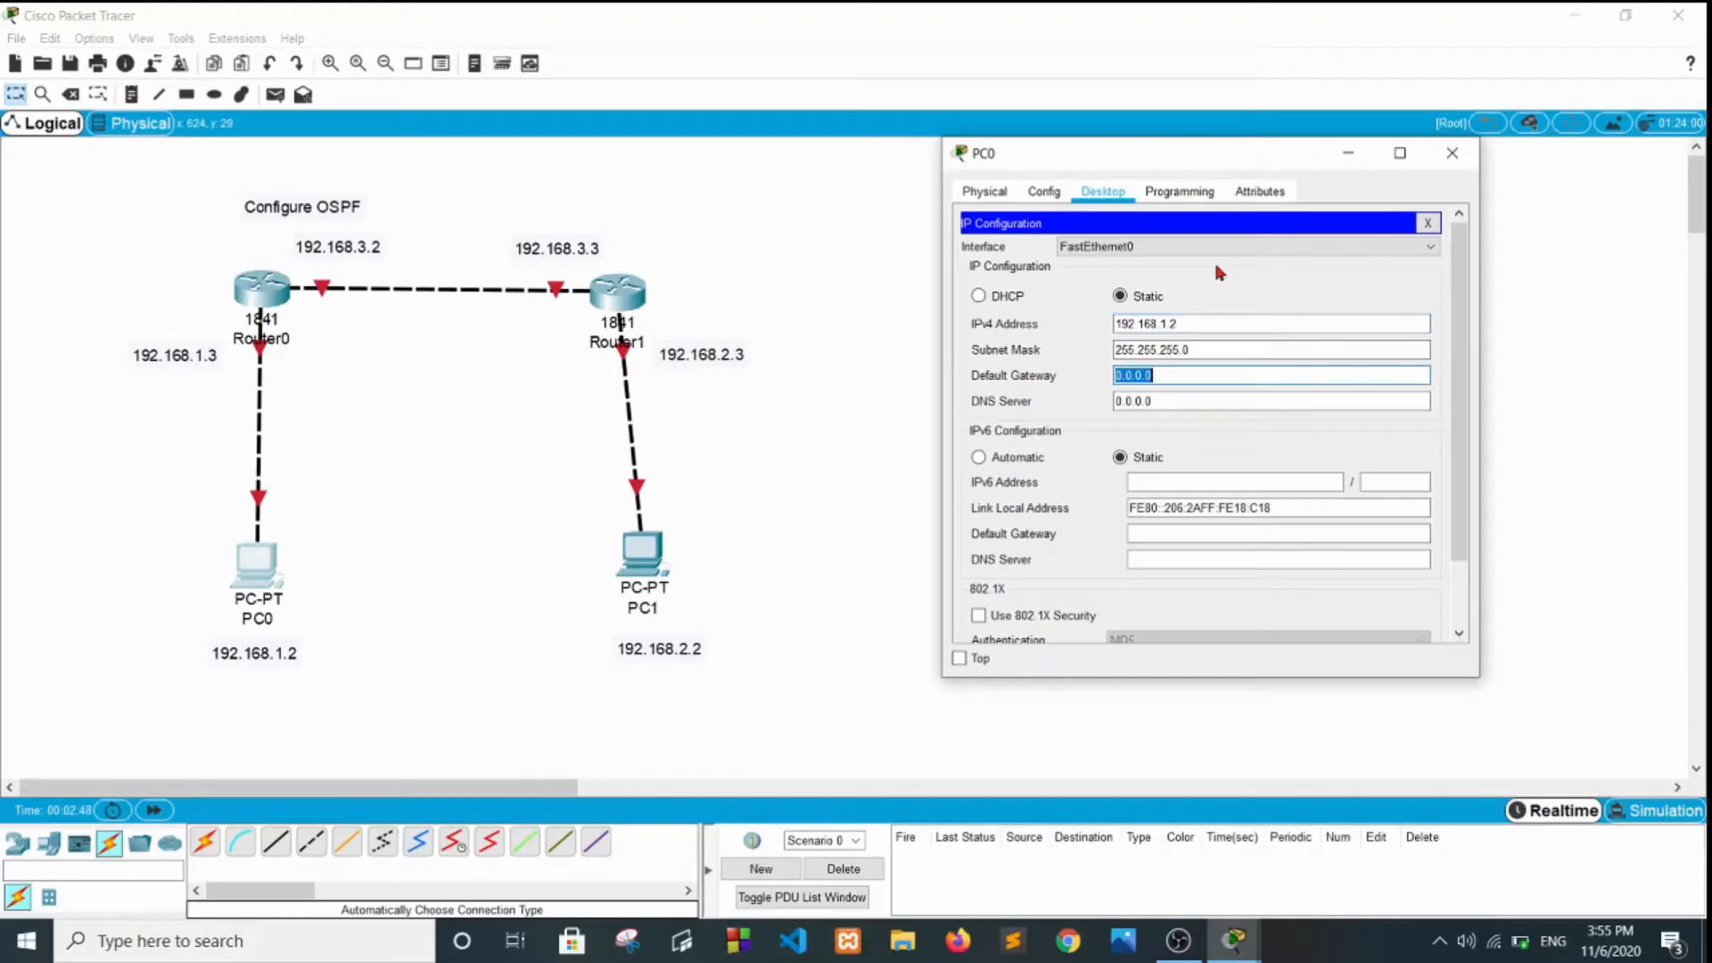
text(192.168.1.3)
click(1427, 222)
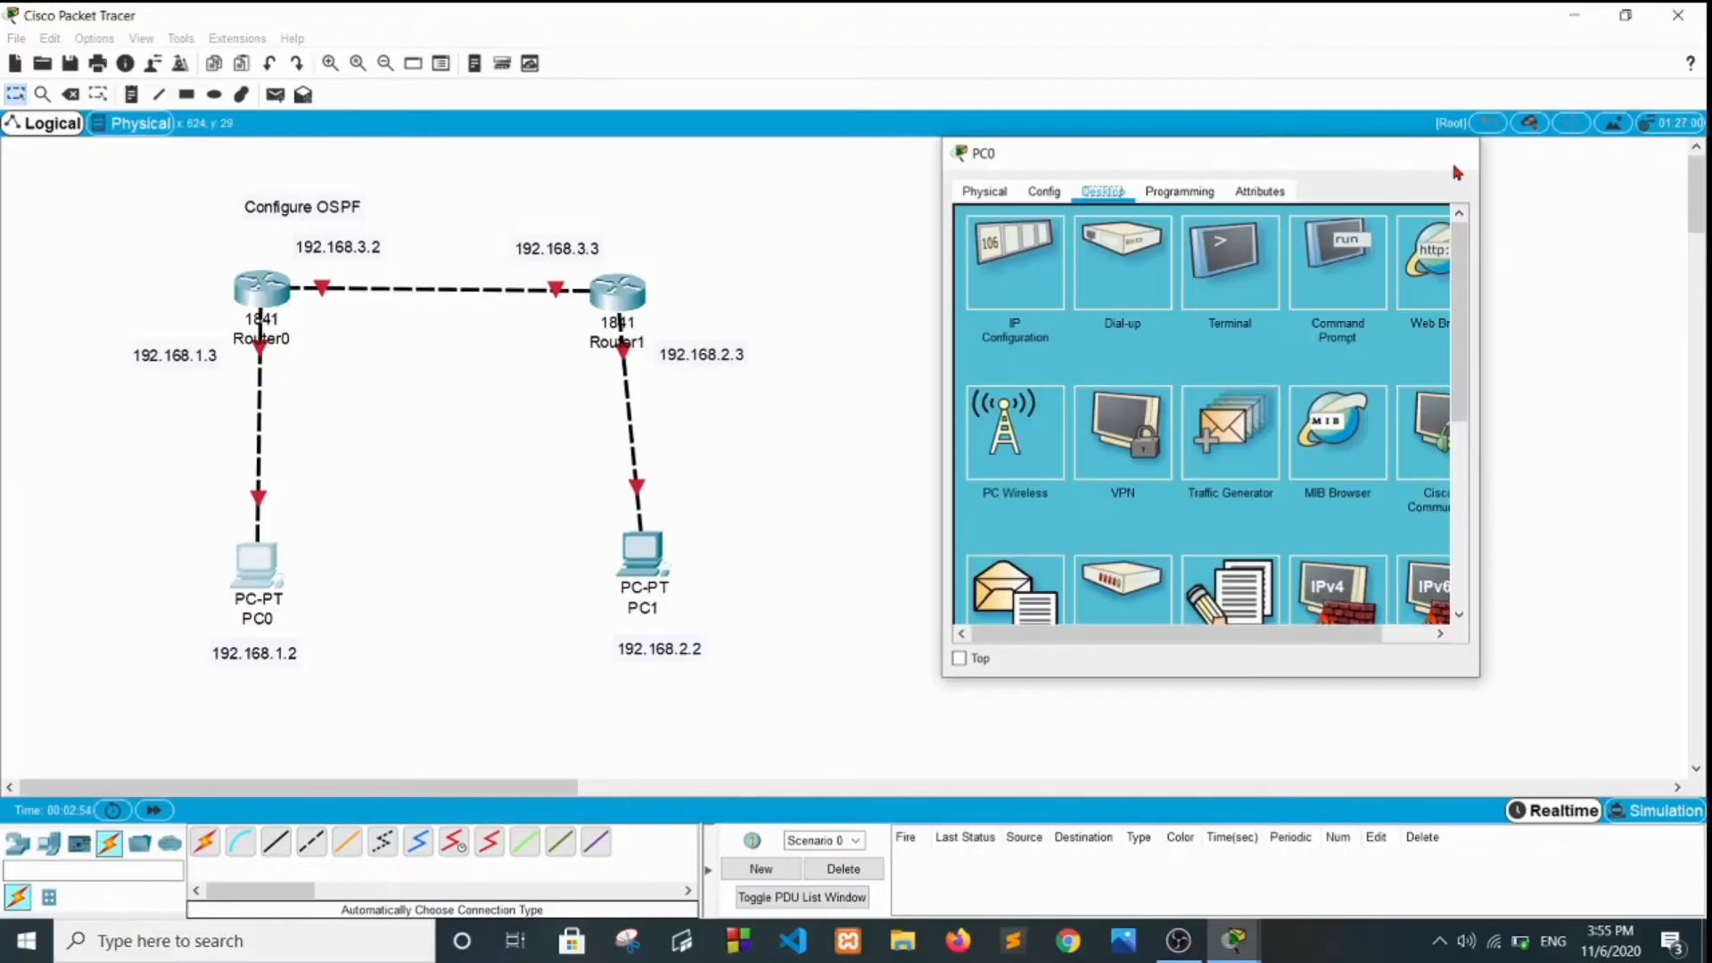
click(1457, 172)
Configure PC1 with static IPv4 address 192.168.2.2, subnet mask 255.255.255.0 and default gateway 192.168.2.3
click(644, 551)
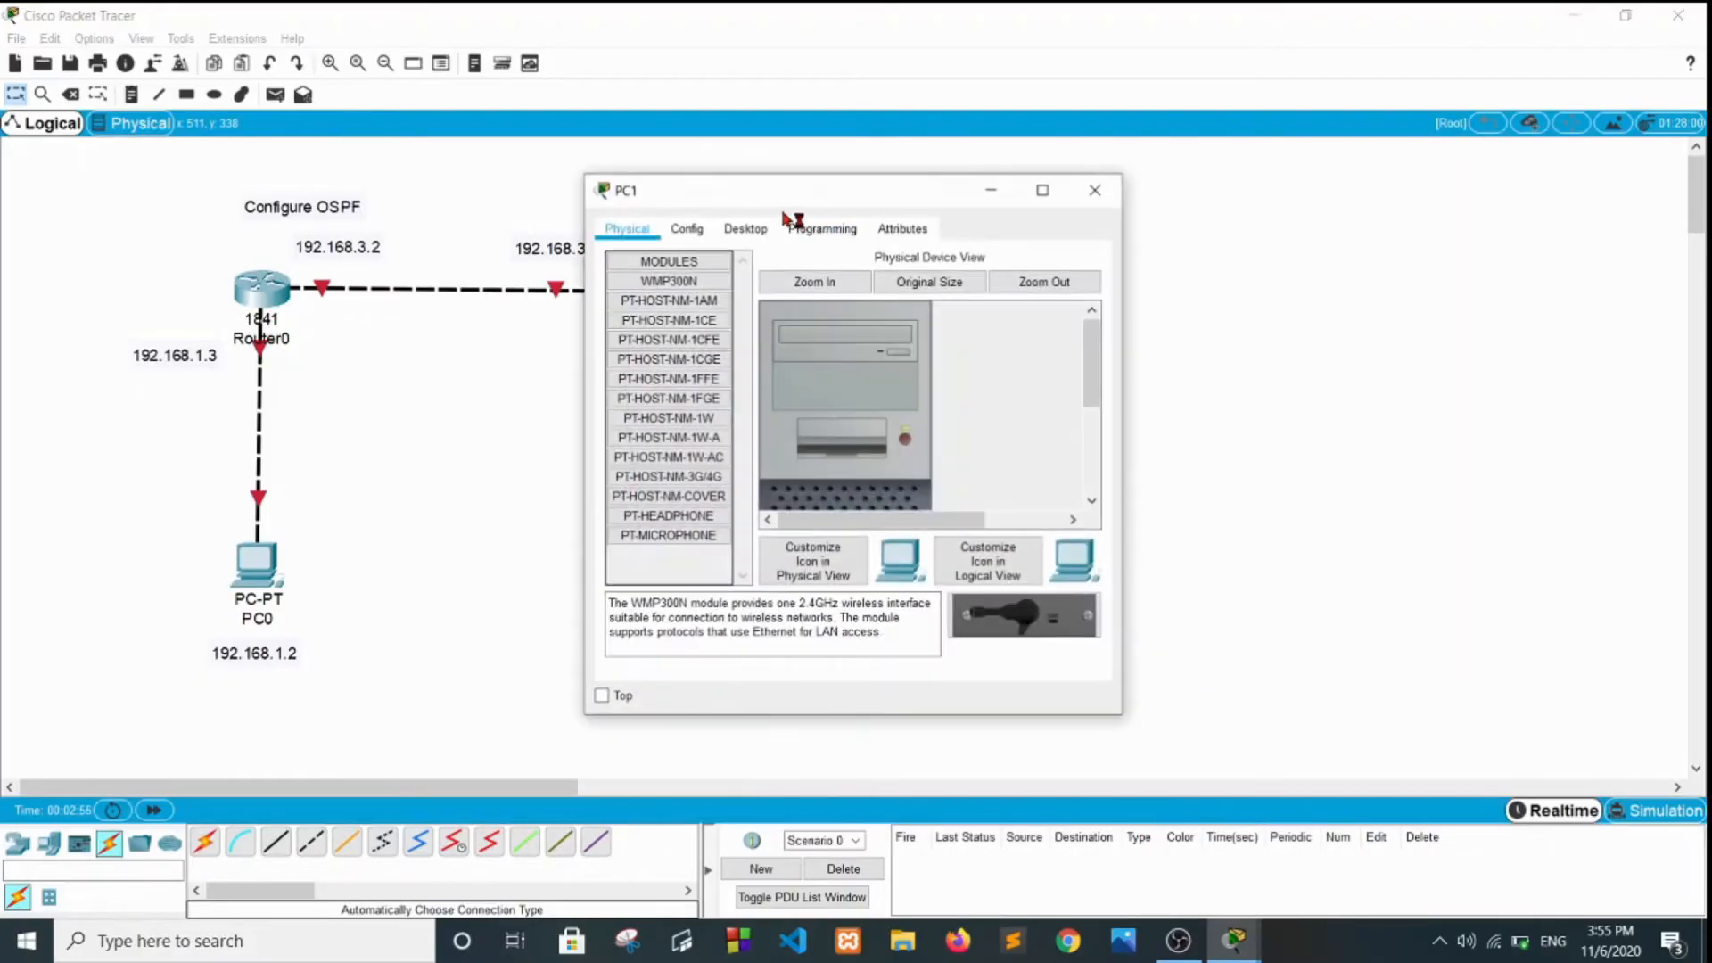
drag(858, 192, 1126, 154)
click(1012, 190)
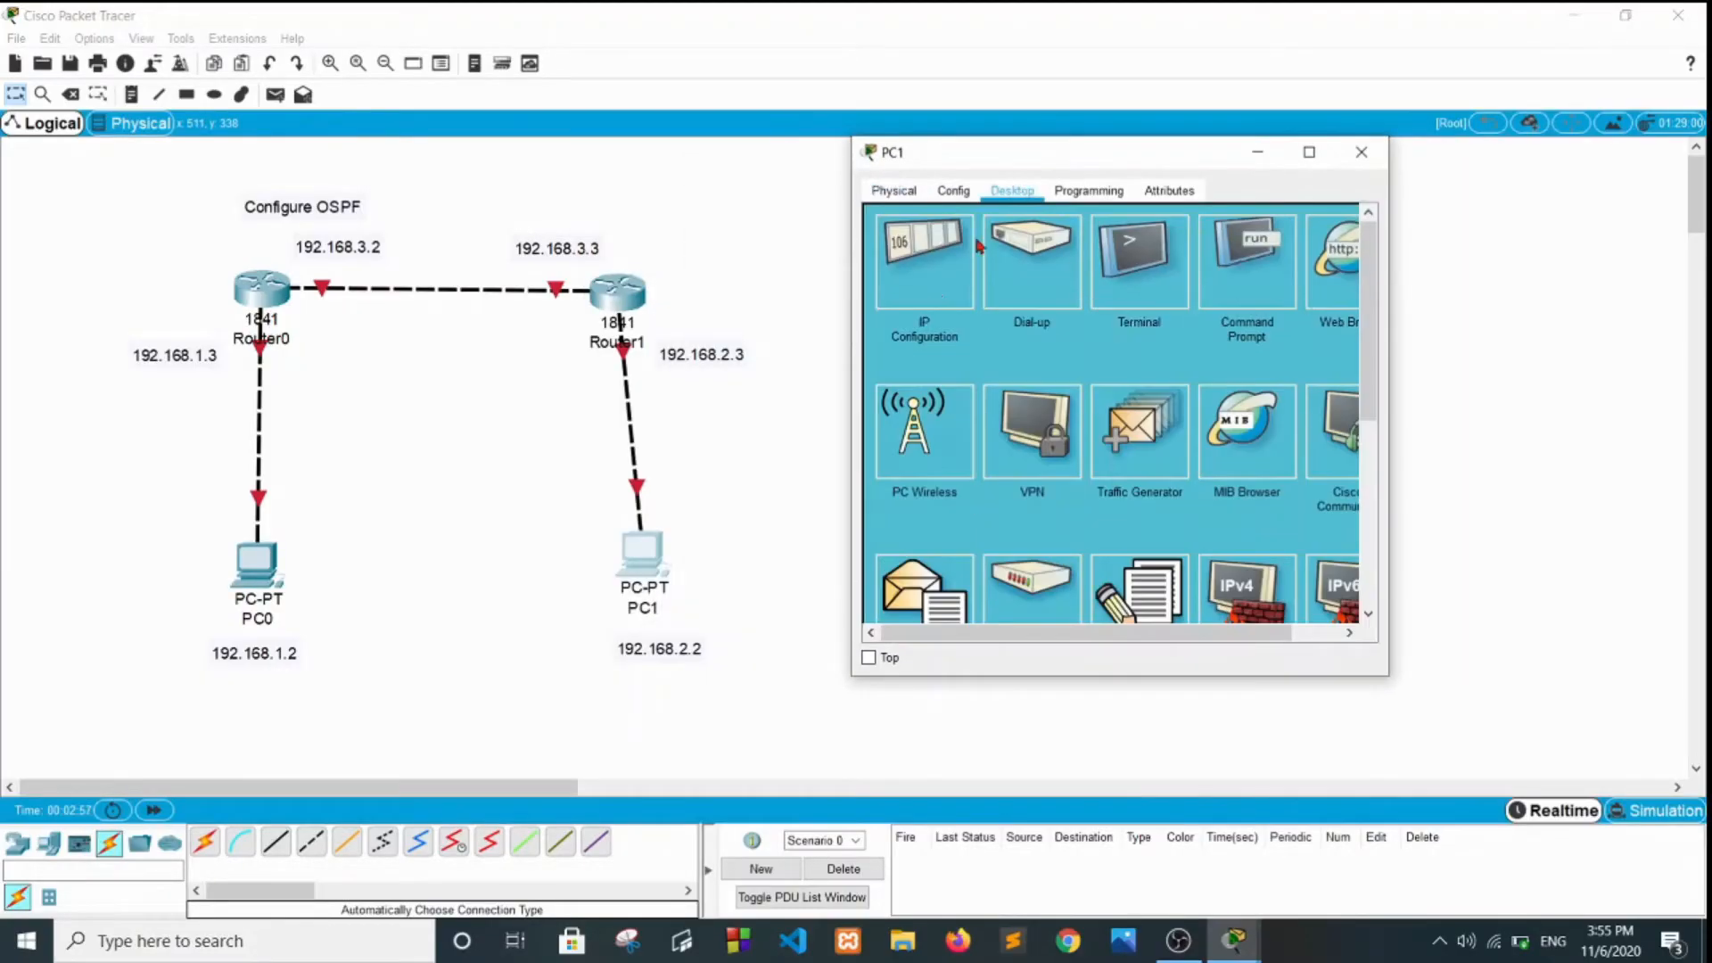
click(930, 299)
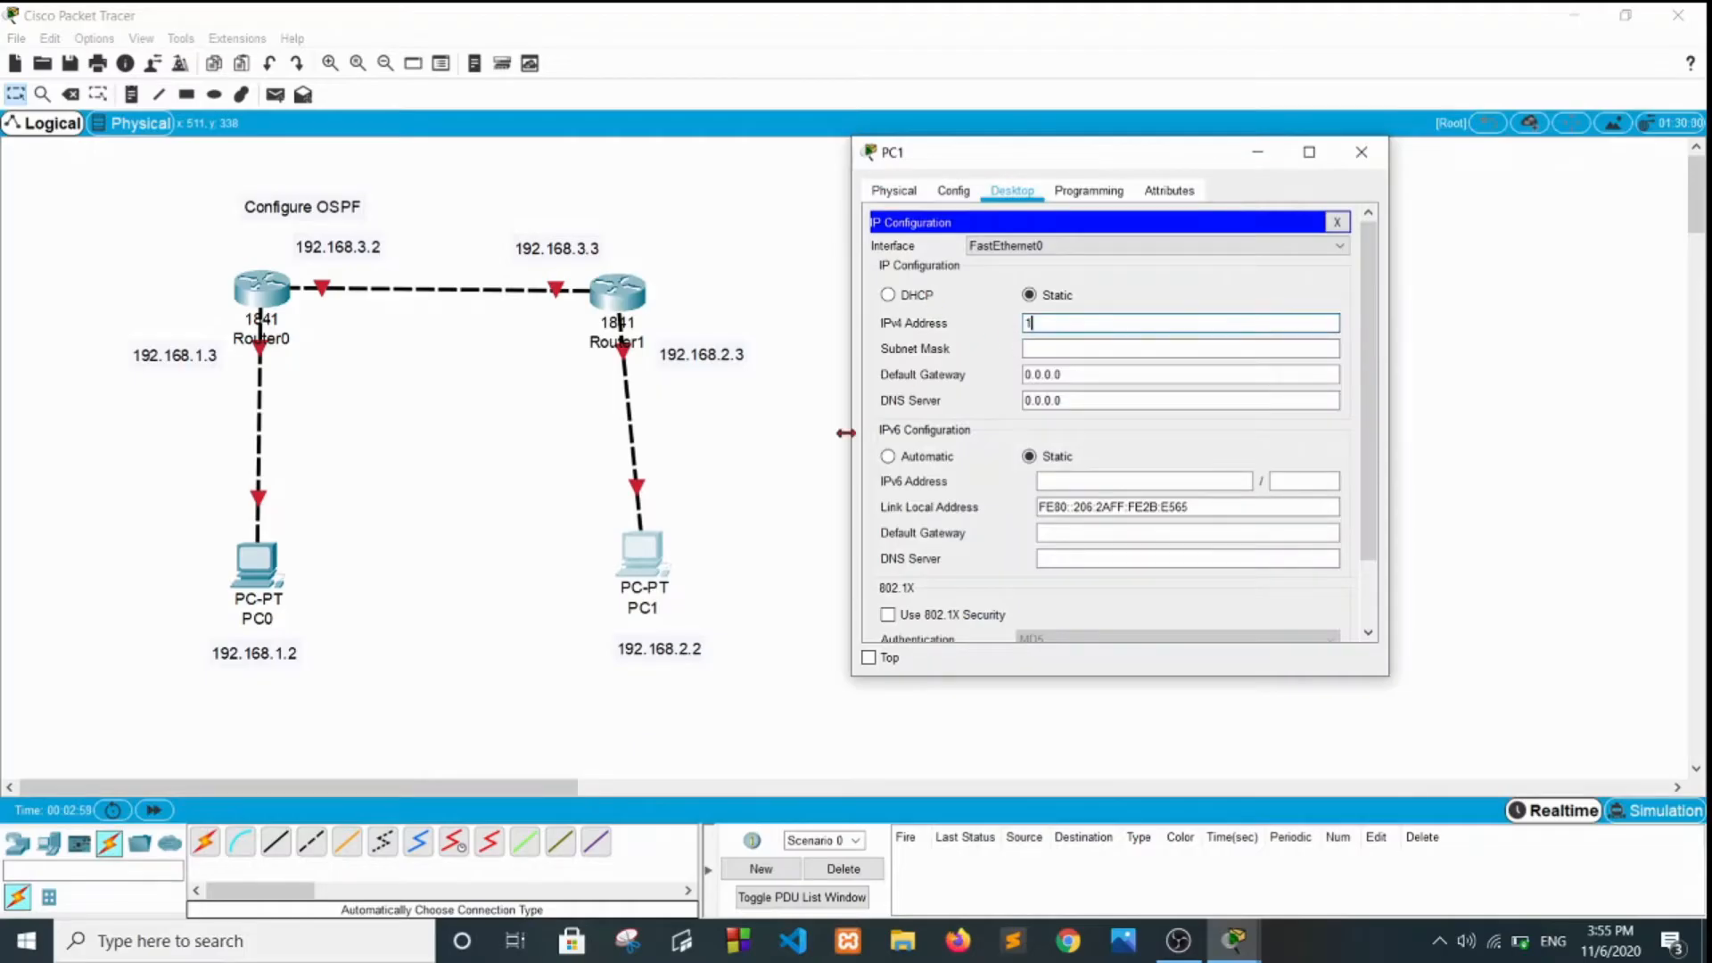
text(192.168.2.2)
key(Tab)
key(Tab)
text(192.168)
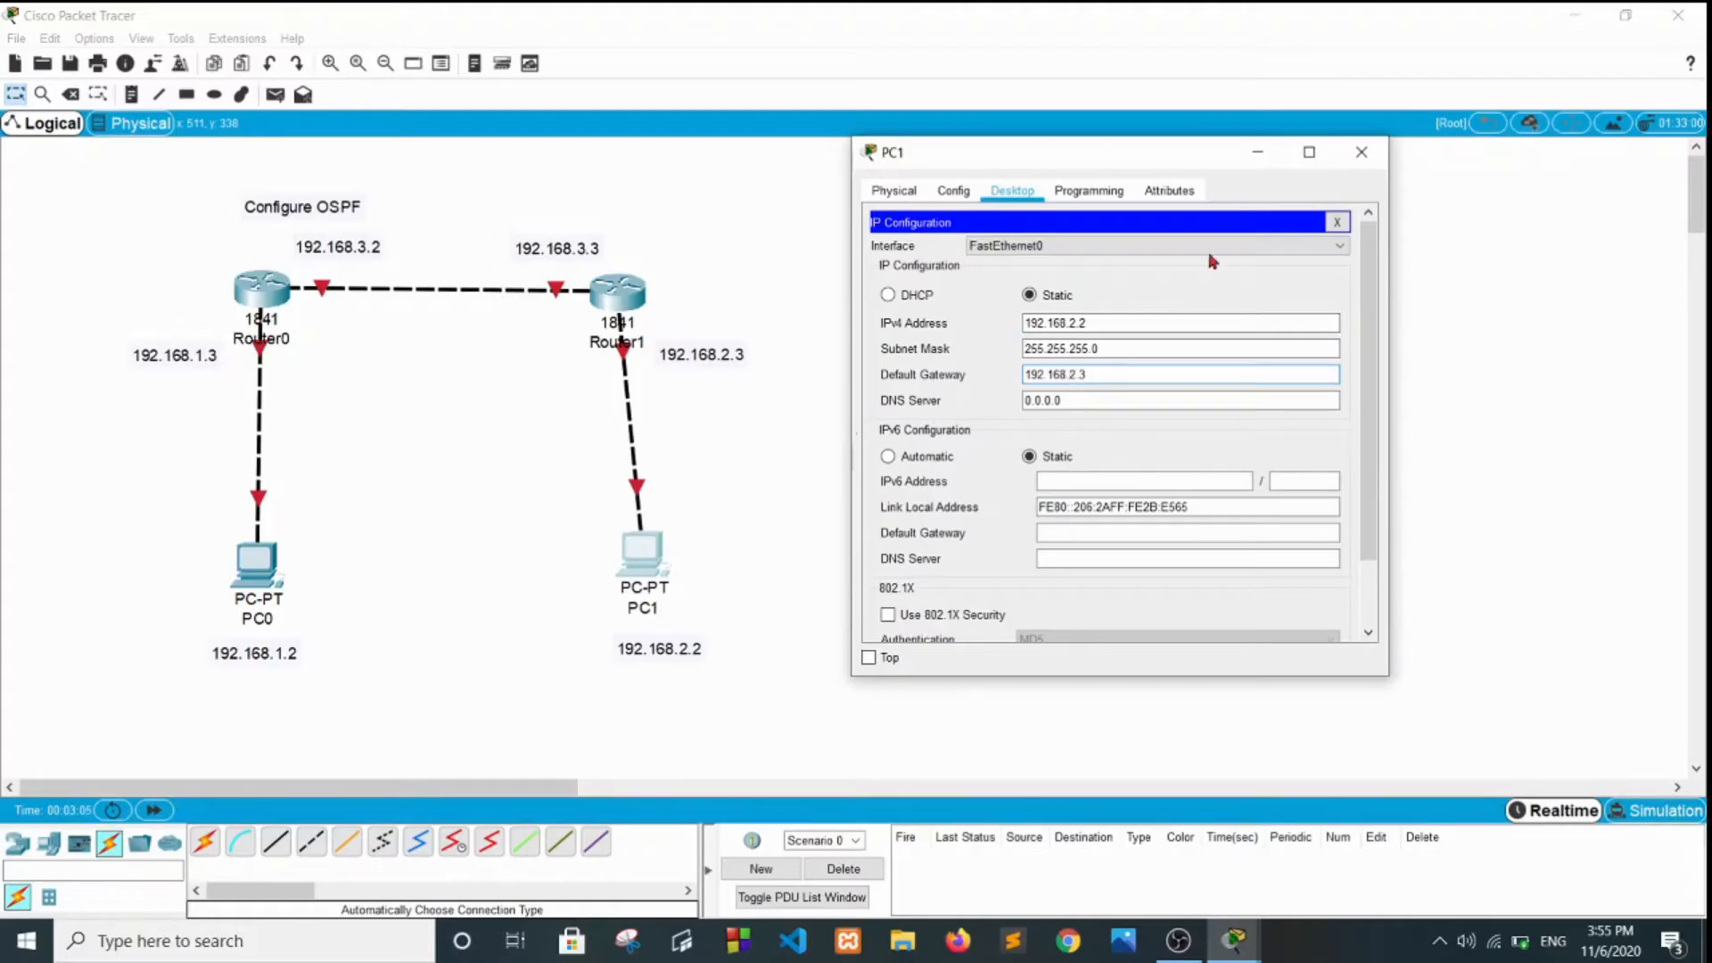
click(1337, 222)
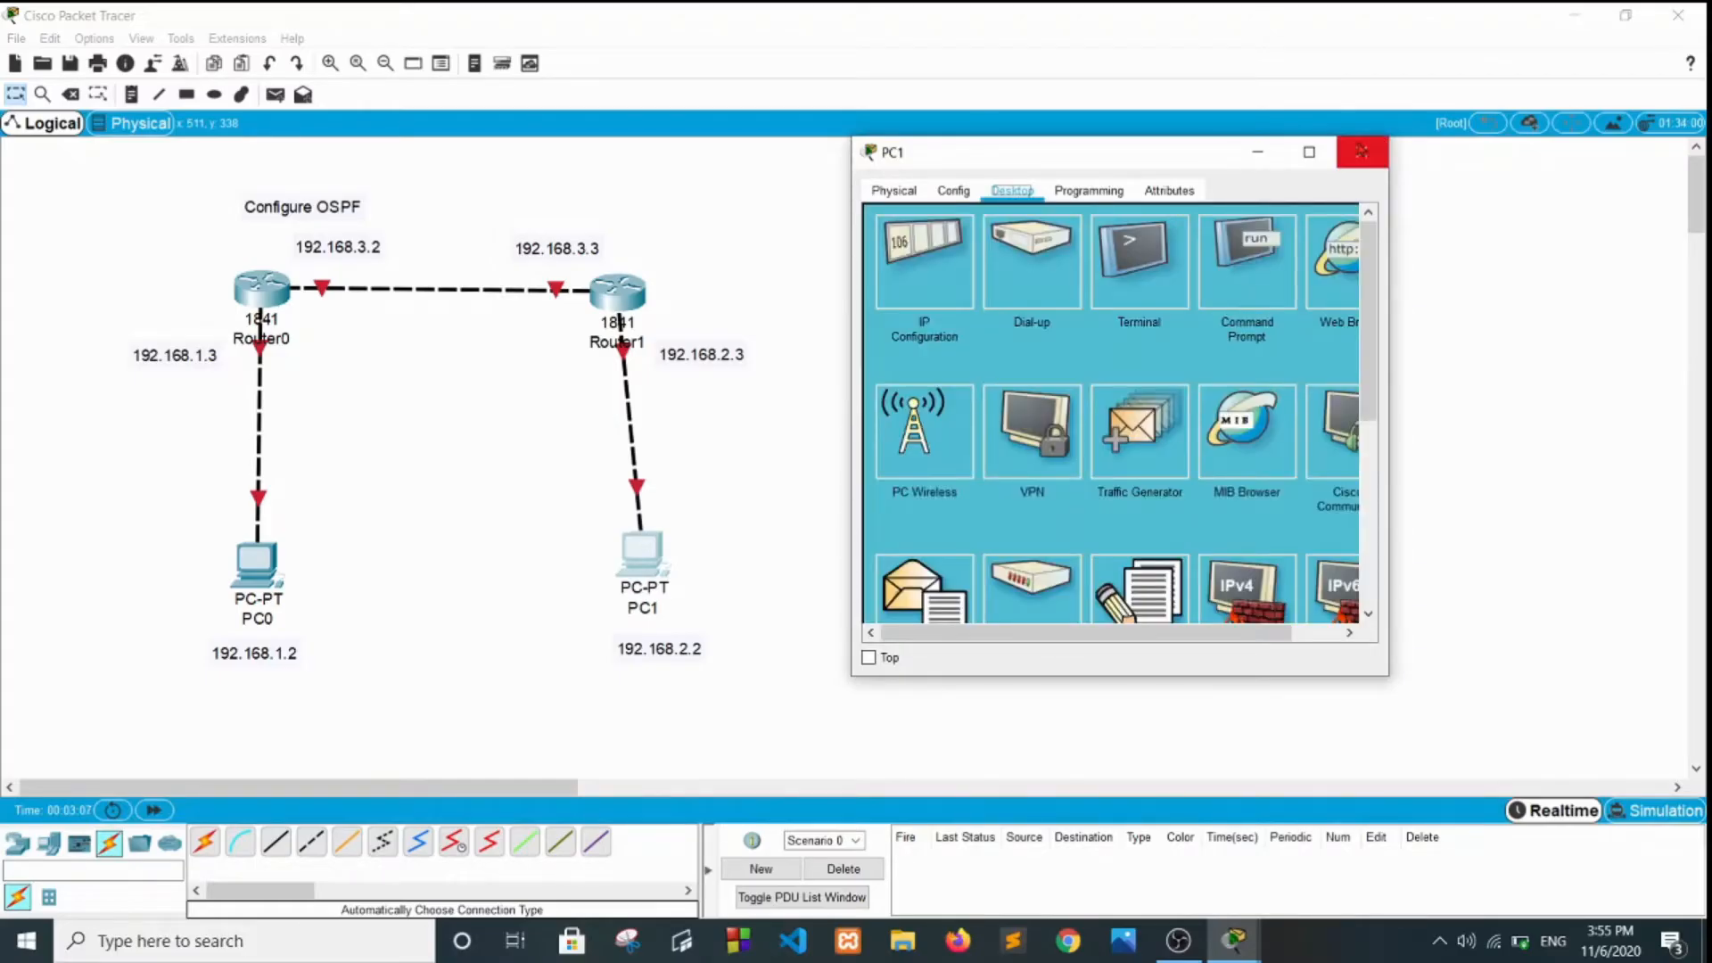
Assign Router0's FastEthernet0/0 the IPv4 address 192.168.1.3 with subnet mask 255.255.255.0 and turn the port on
click(1361, 151)
mouse_move(263, 423)
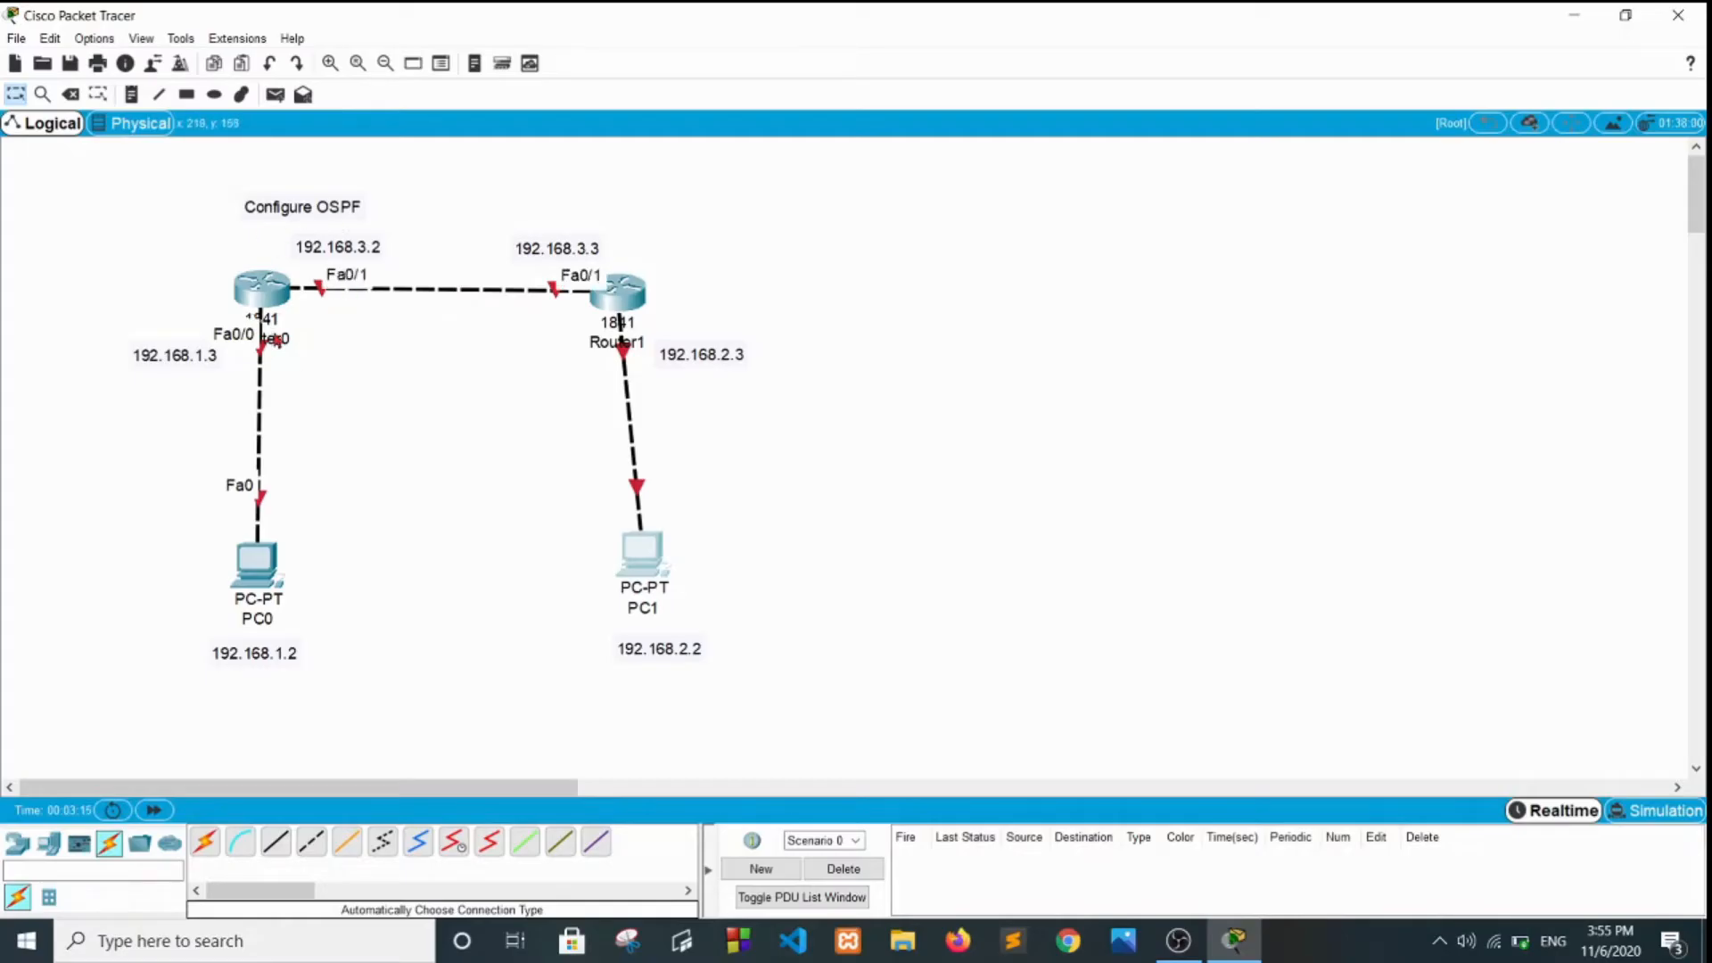
click(268, 291)
click(687, 228)
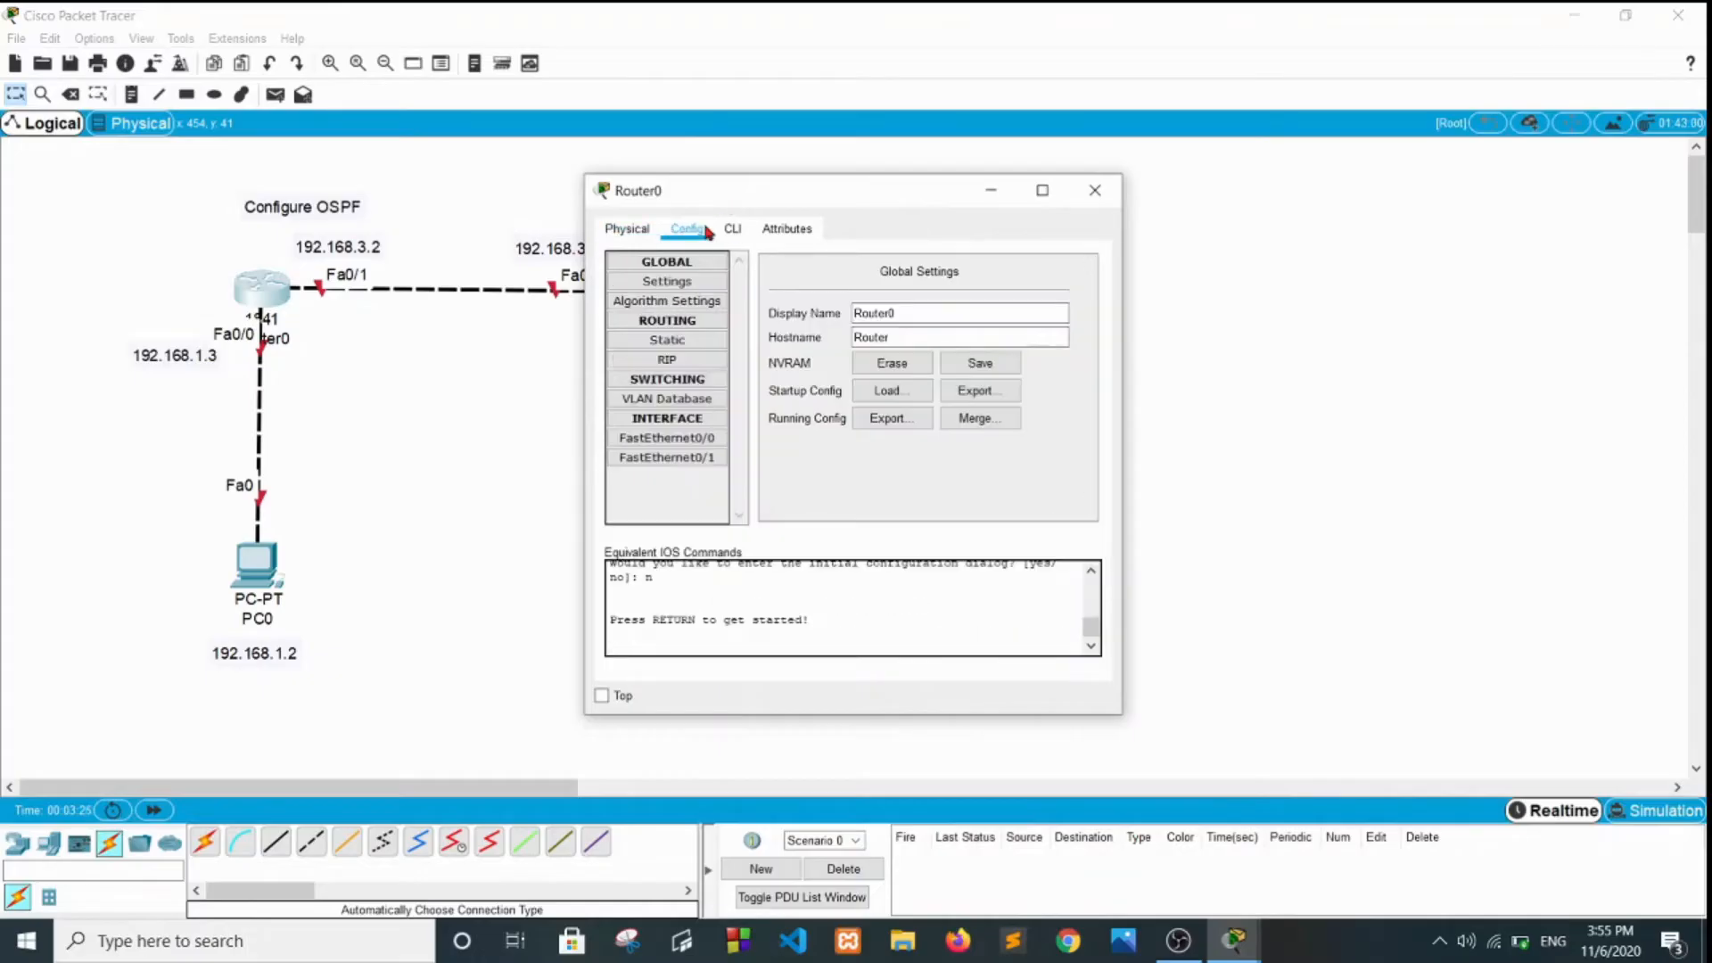
click(694, 439)
click(974, 376)
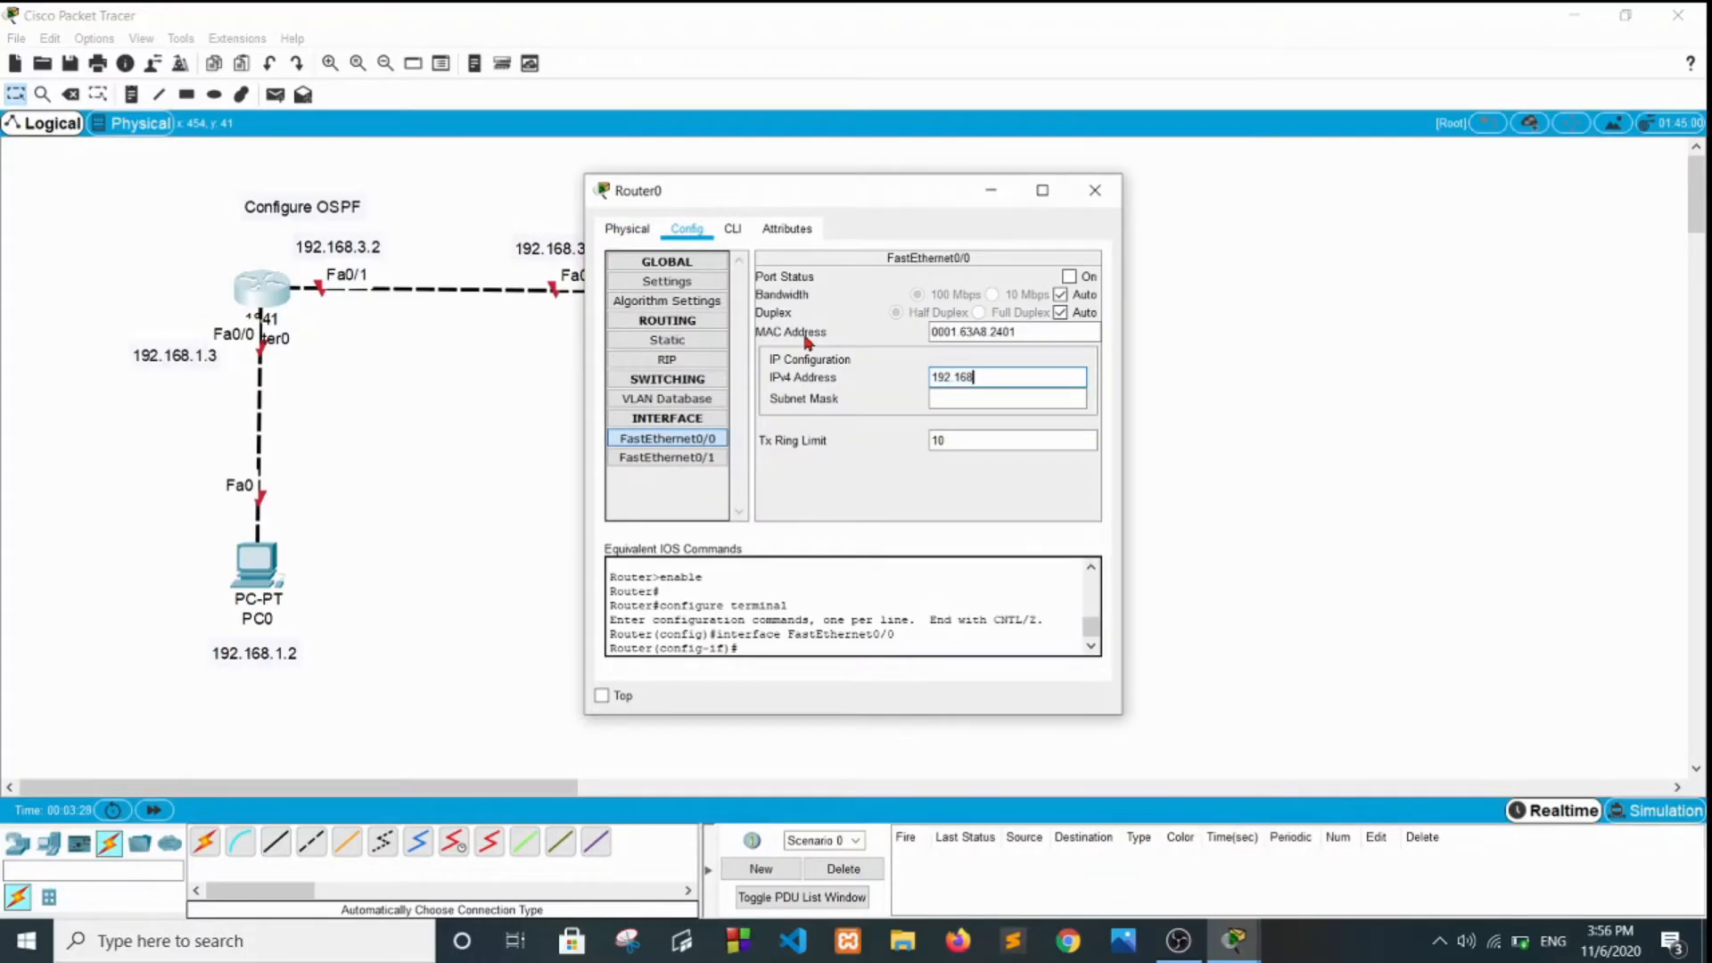
key(Tab)
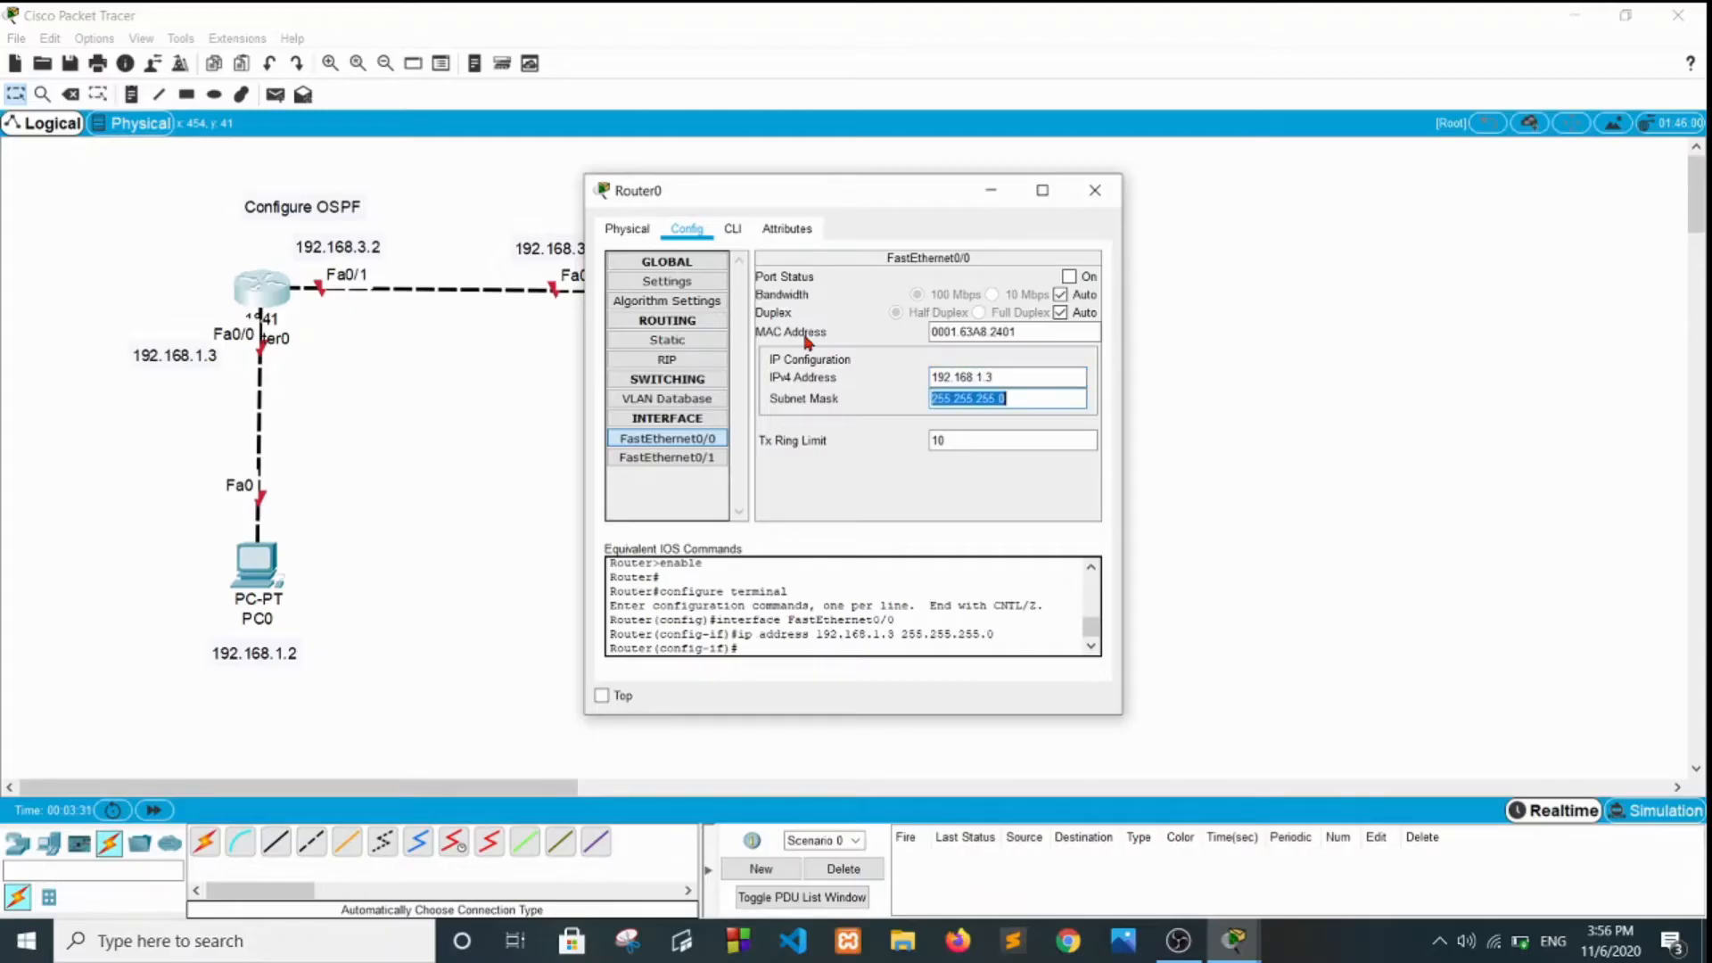
click(1078, 277)
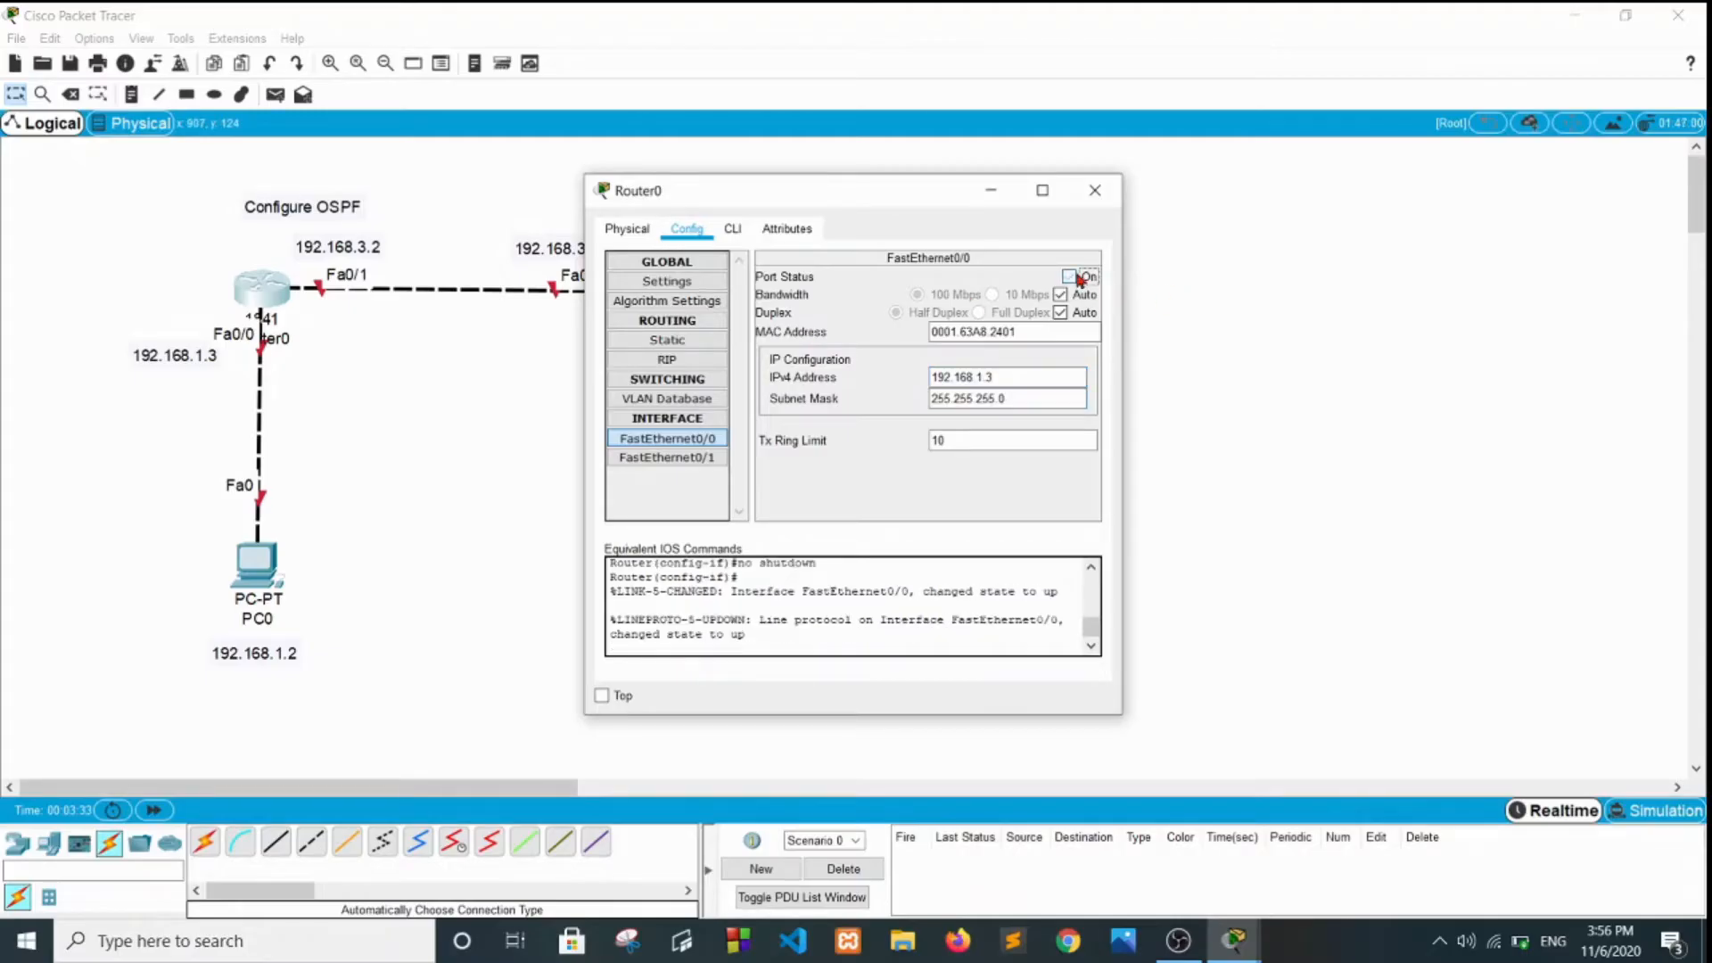
Assign Router0's FastEthernet0/1 the IPv4 address 192.168.3.2 with subnet mask 255.255.255.0 and turn the port on
click(670, 458)
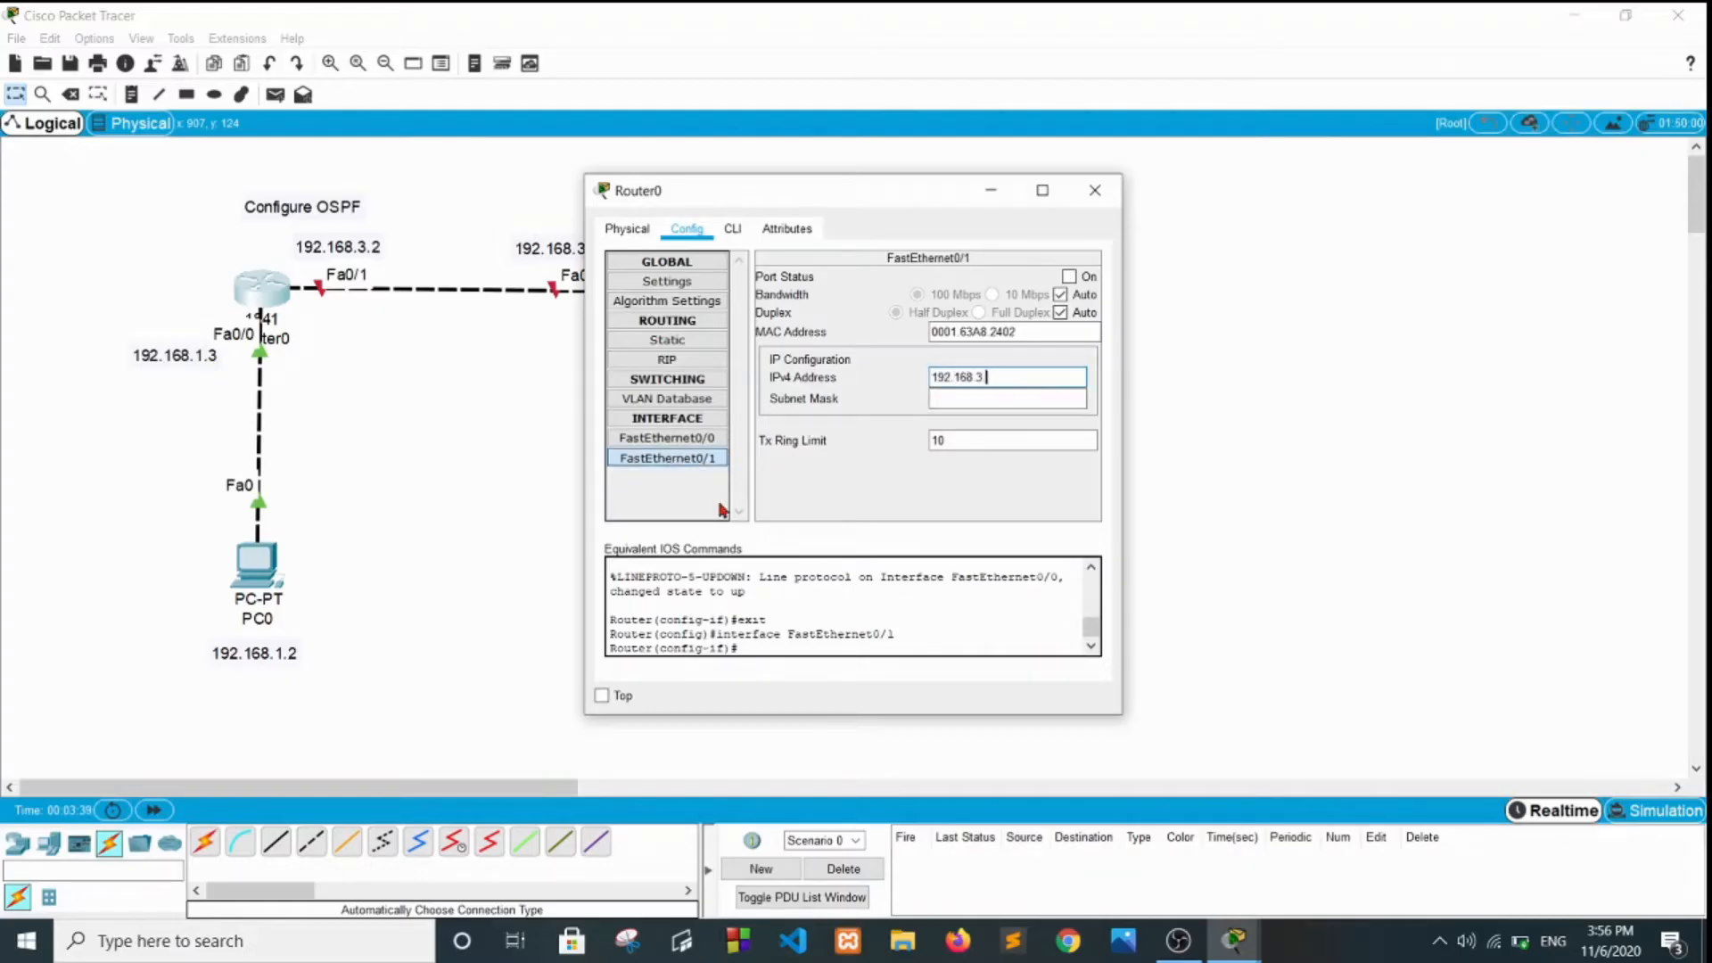
text(192.168.3.2)
key(Tab)
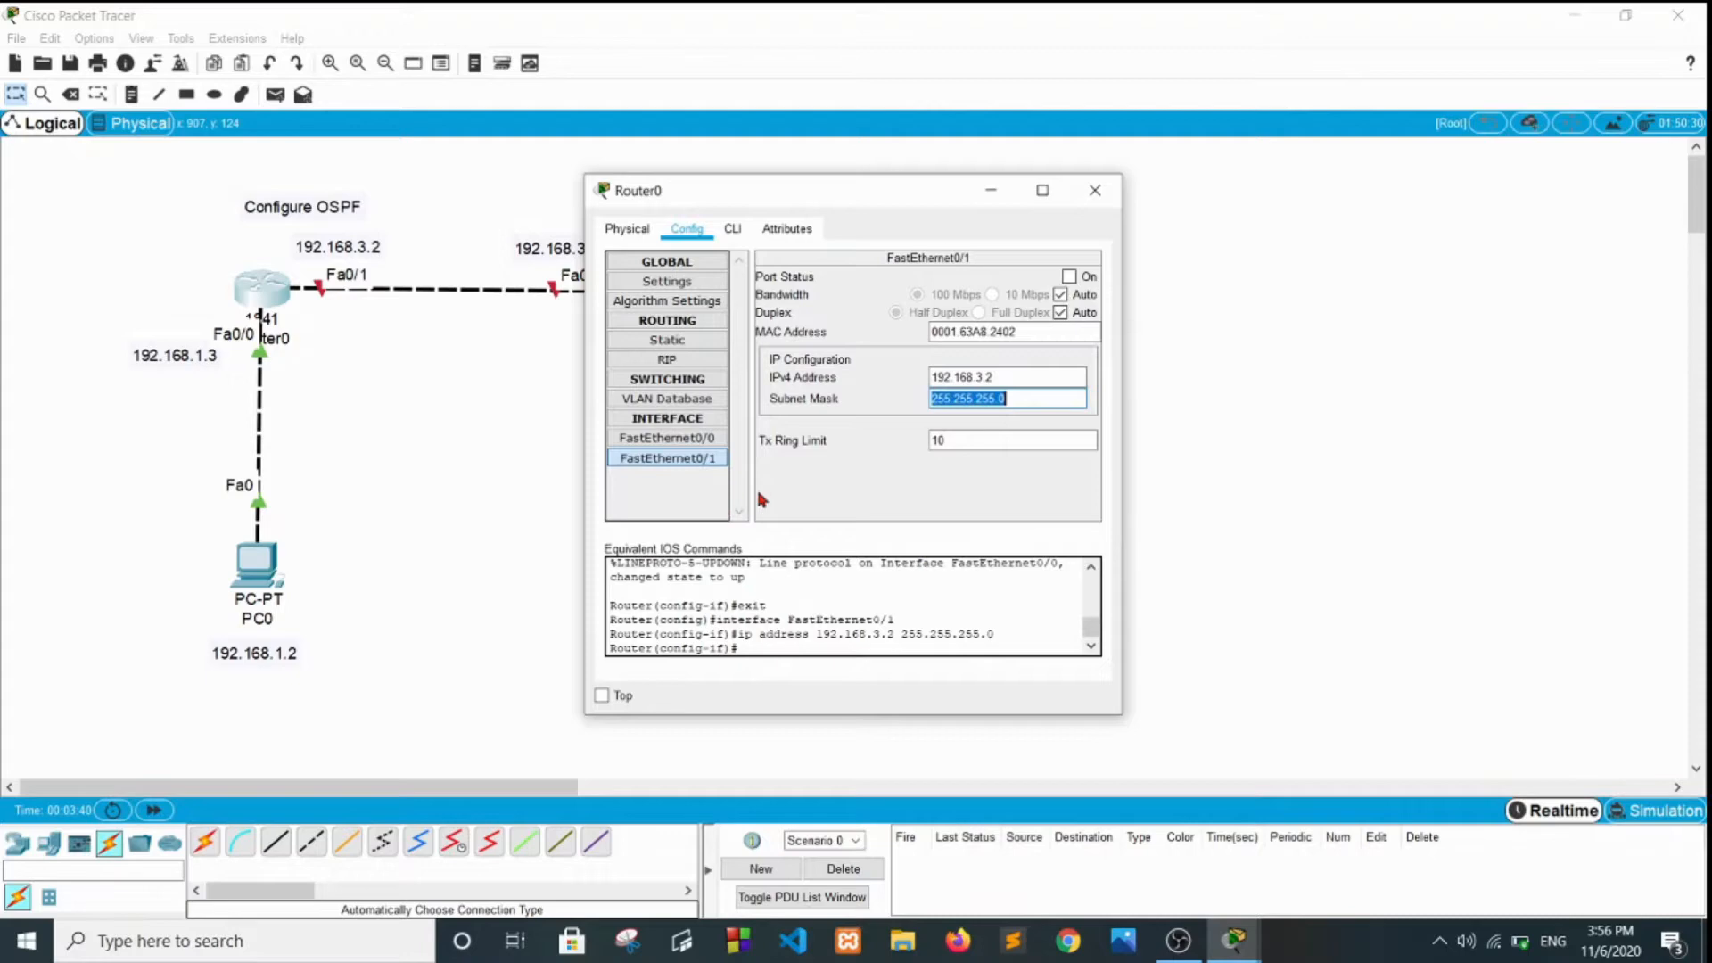
click(1069, 276)
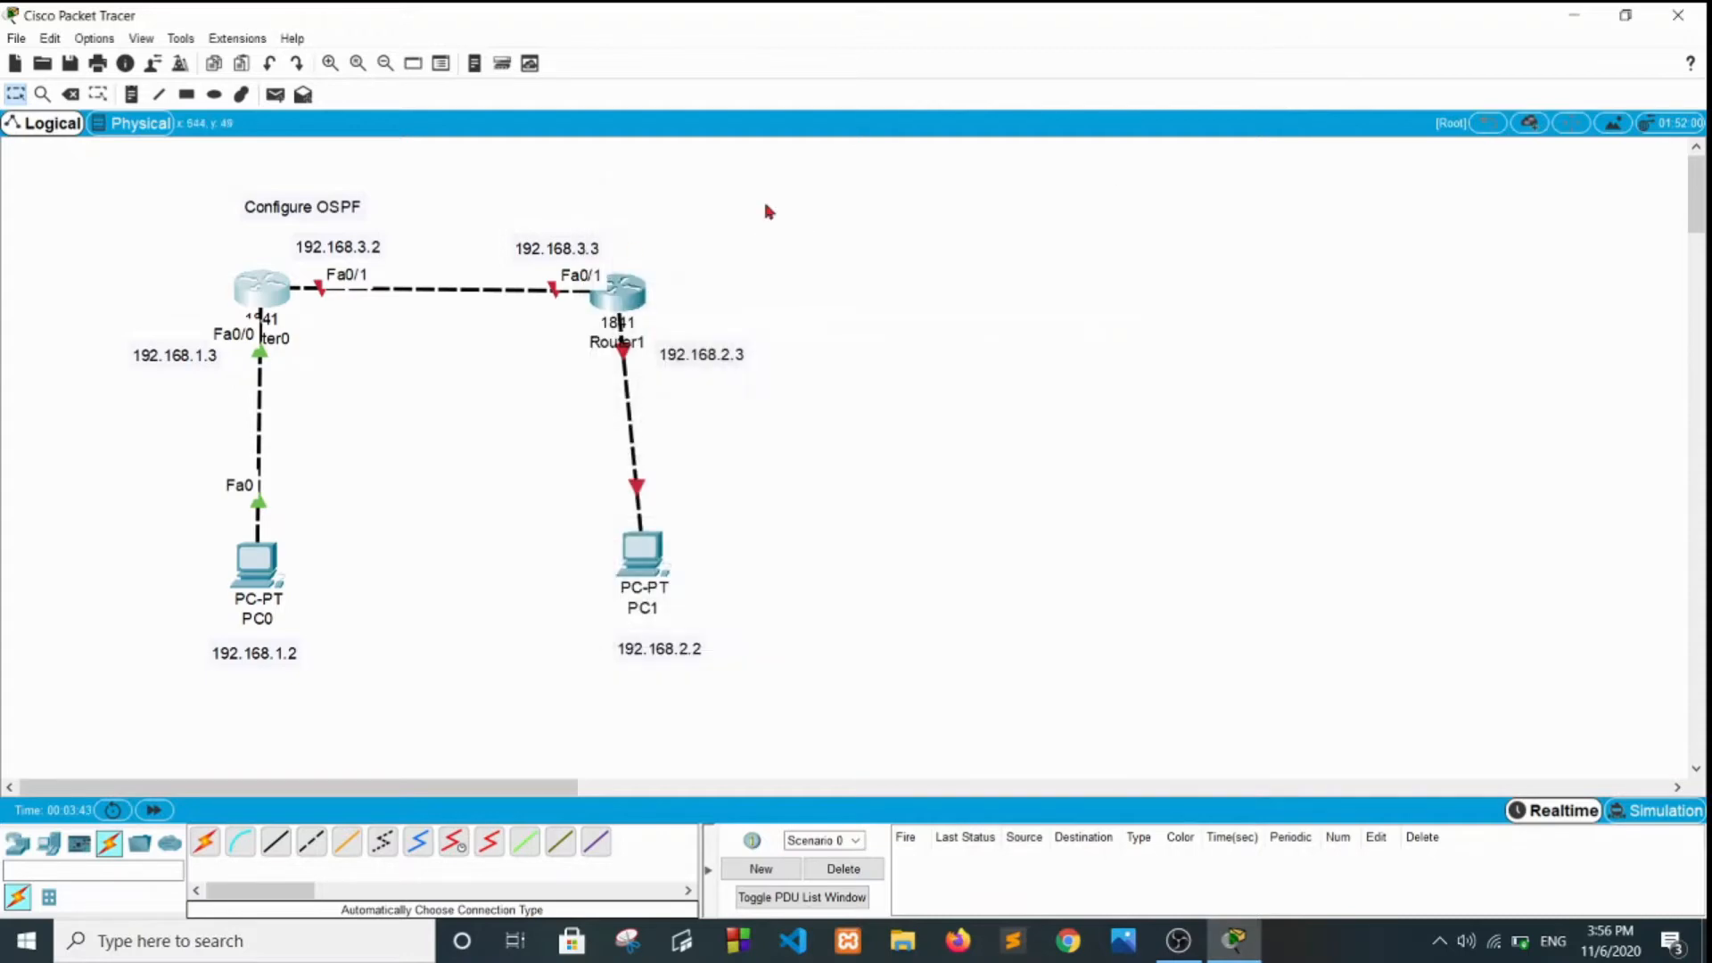
click(1095, 190)
Assign Router1's FastEthernet0/0 the IPv4 address 192.168.2.3 with subnet mask 255.255.255.0 and turn the port on
click(627, 294)
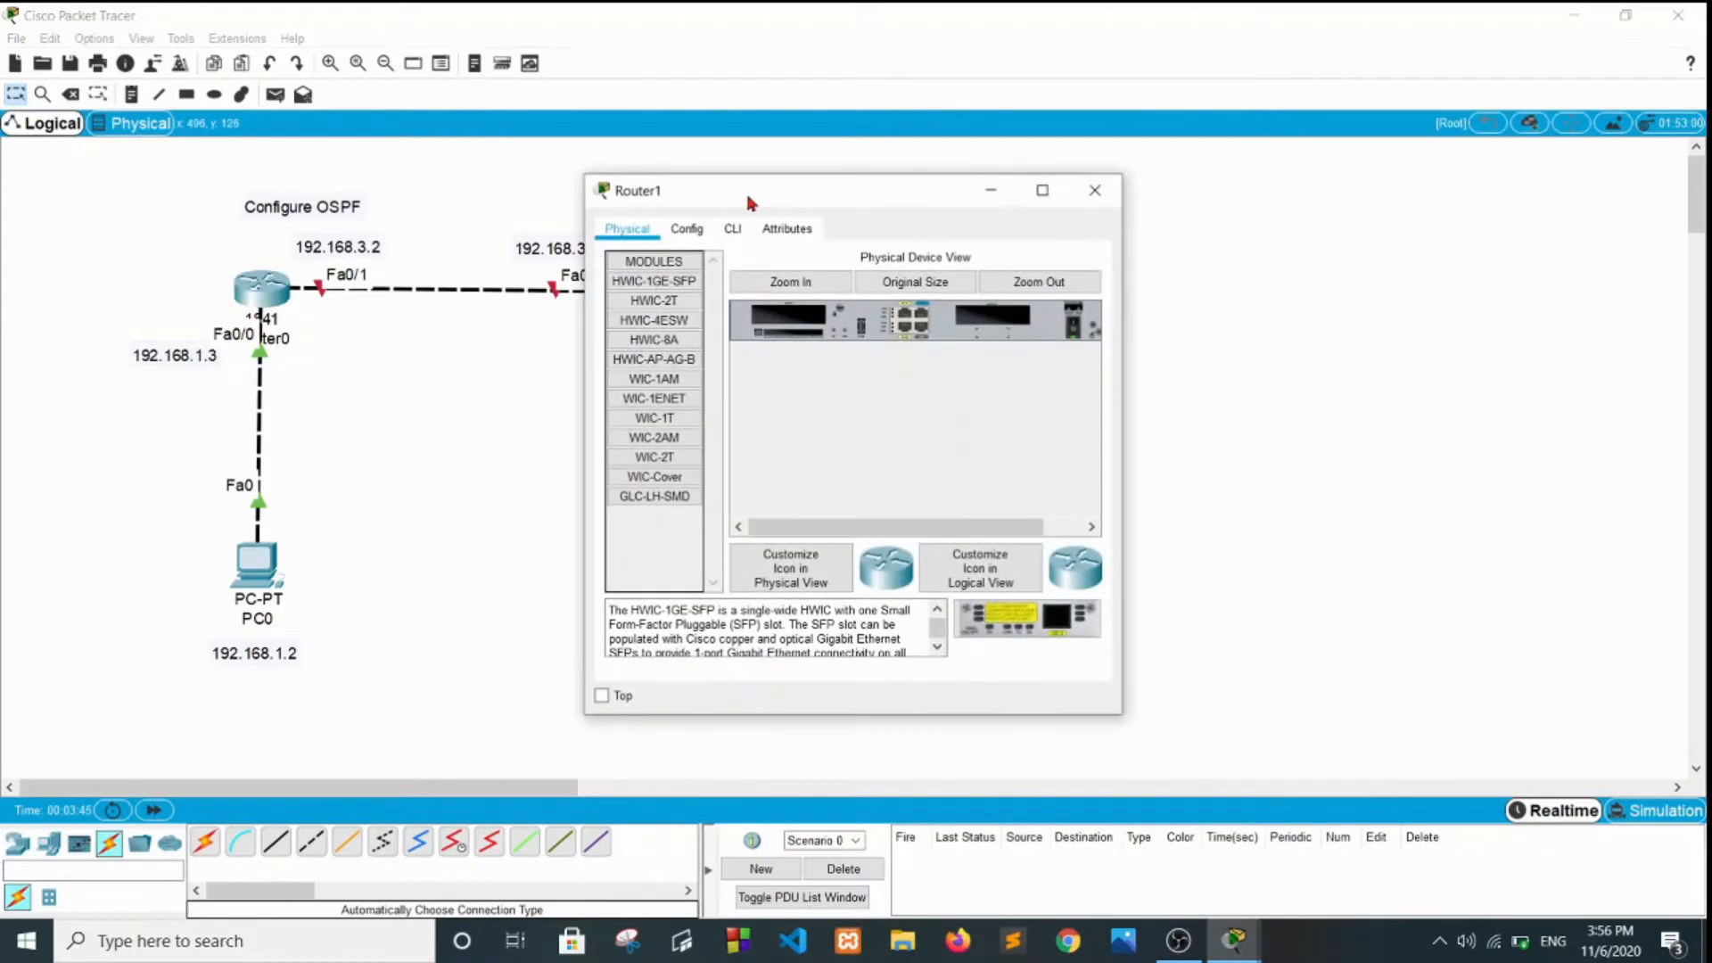
drag(749, 202, 1110, 185)
click(1045, 207)
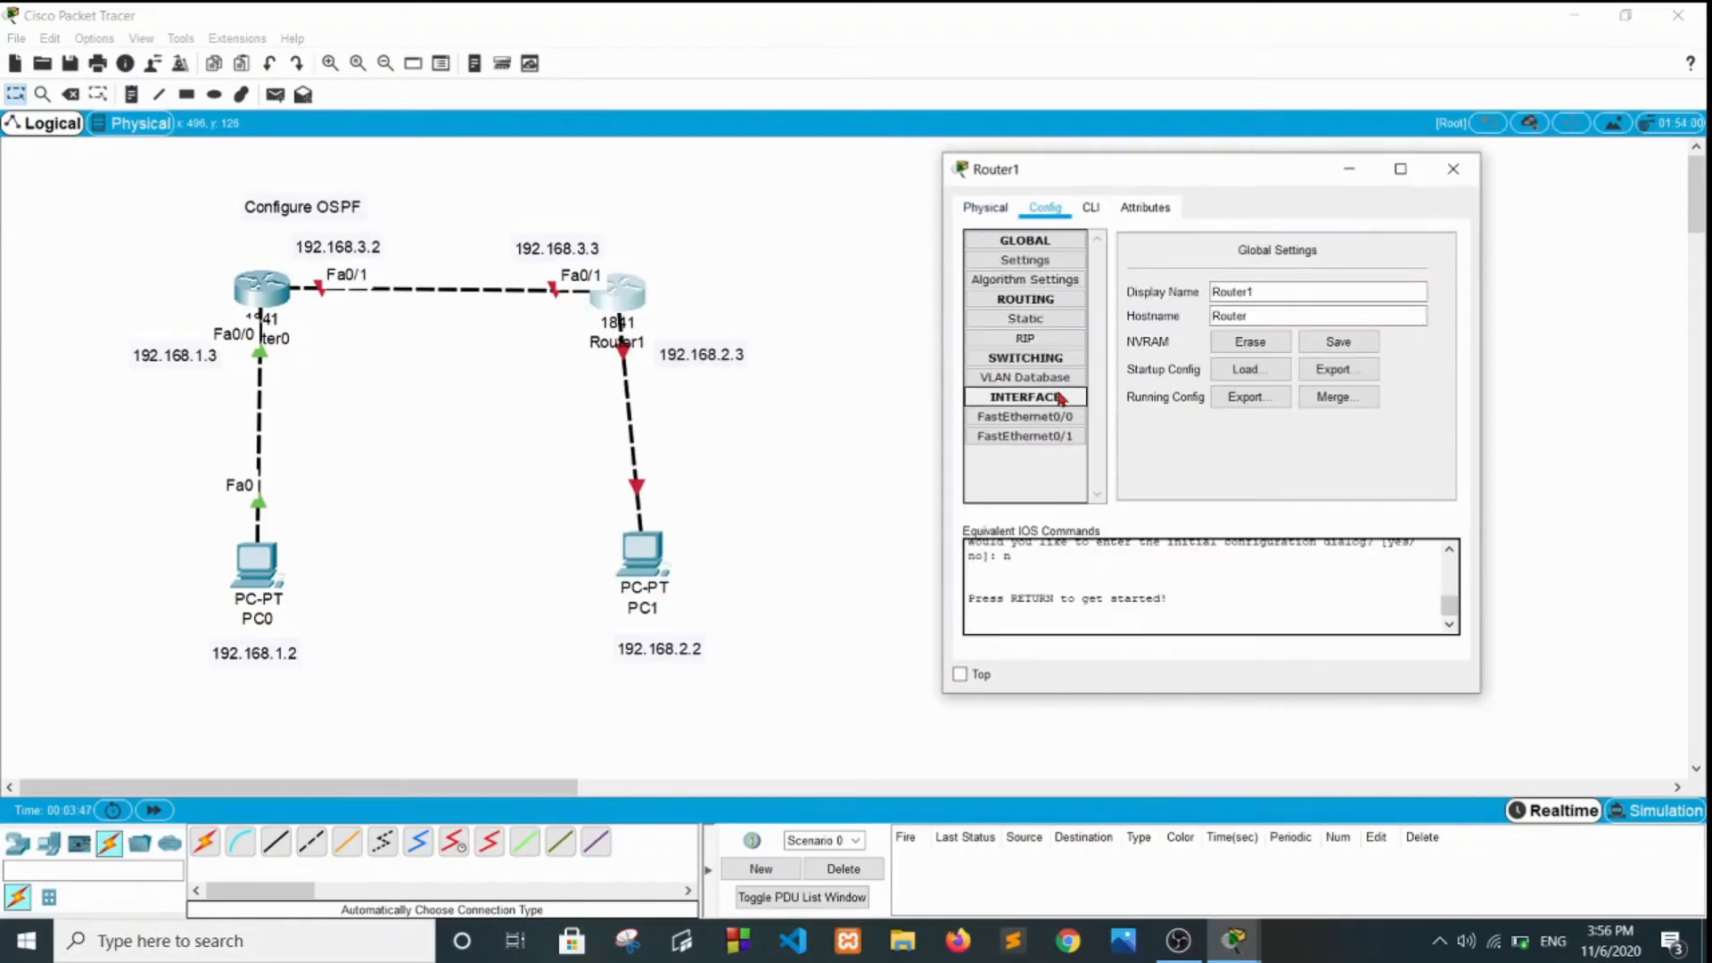
click(1034, 423)
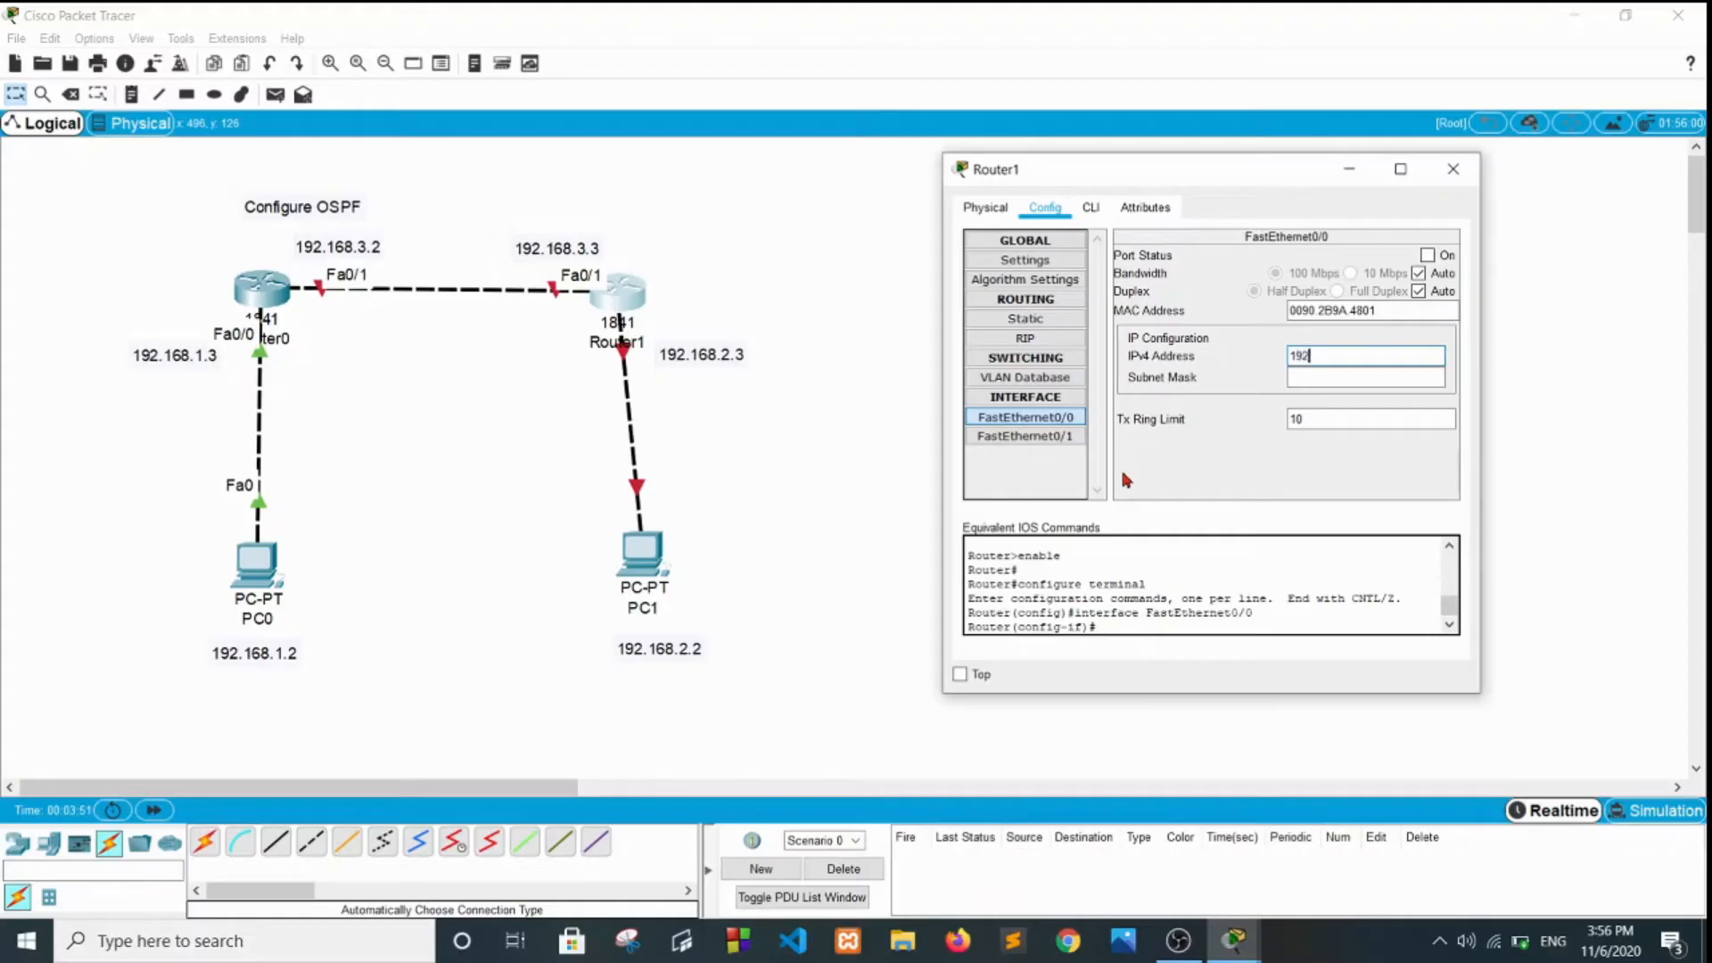
text(192.168.2.3)
key(Tab)
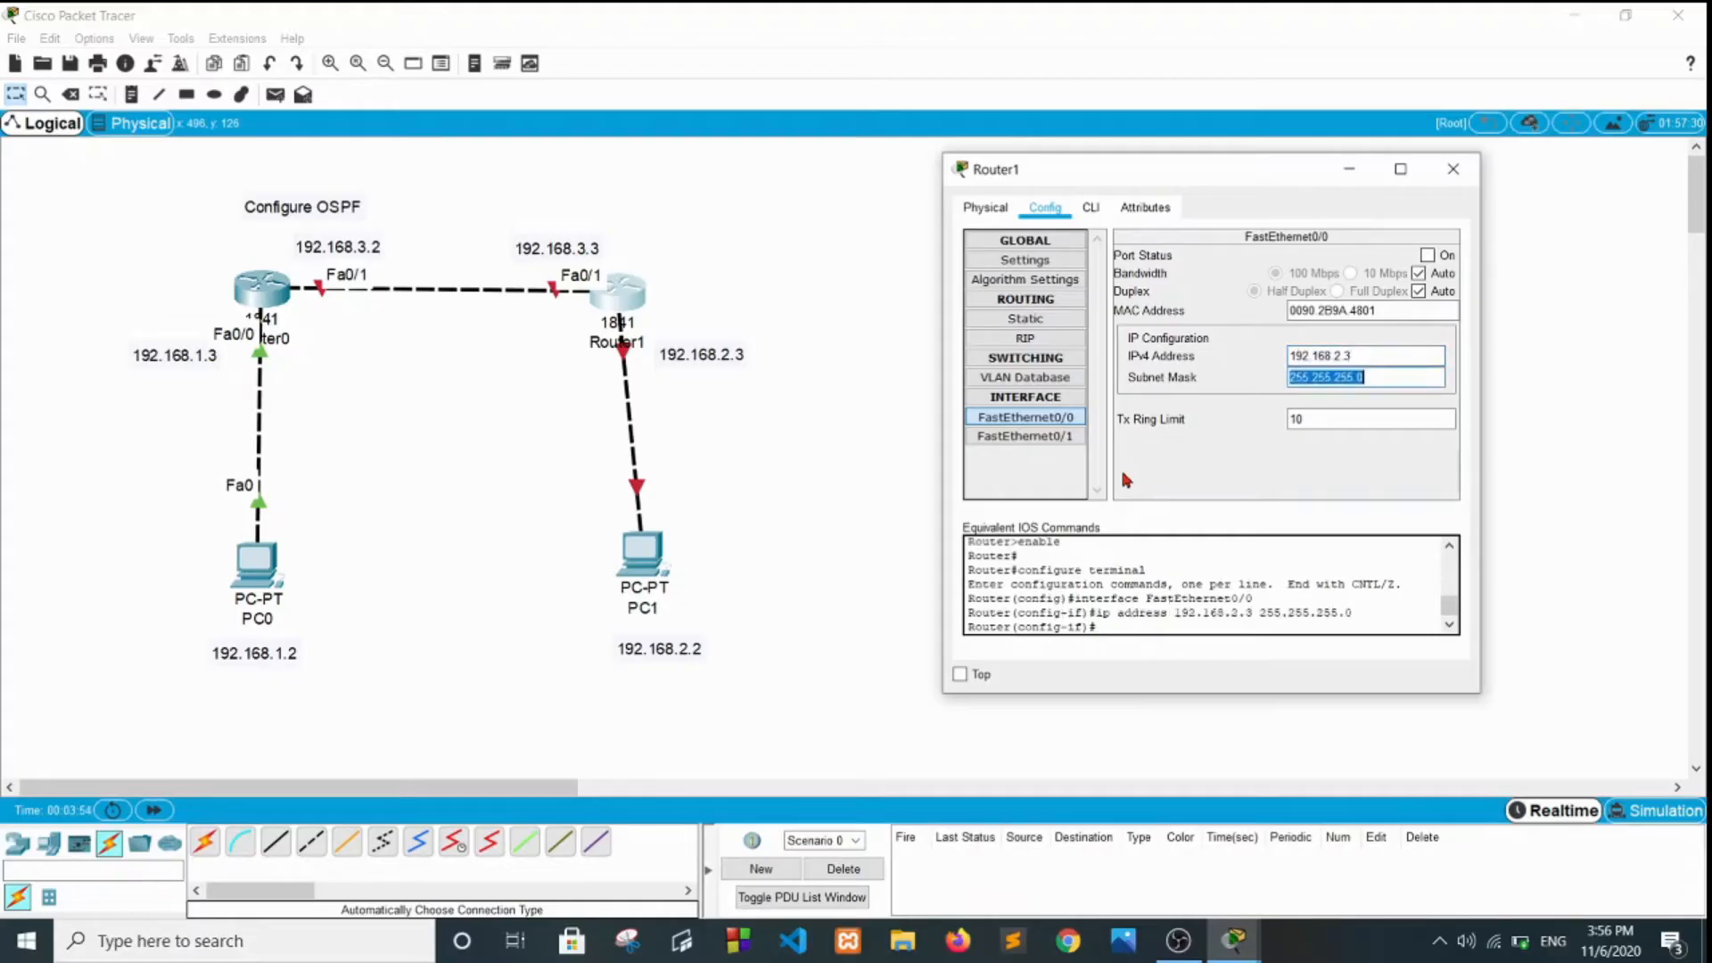
click(1429, 255)
Assign Router1's FastEthernet0/1 the IPv4 address 192.168.3.3 with subnet mask 255.255.255.0 and turn the port on
click(1026, 436)
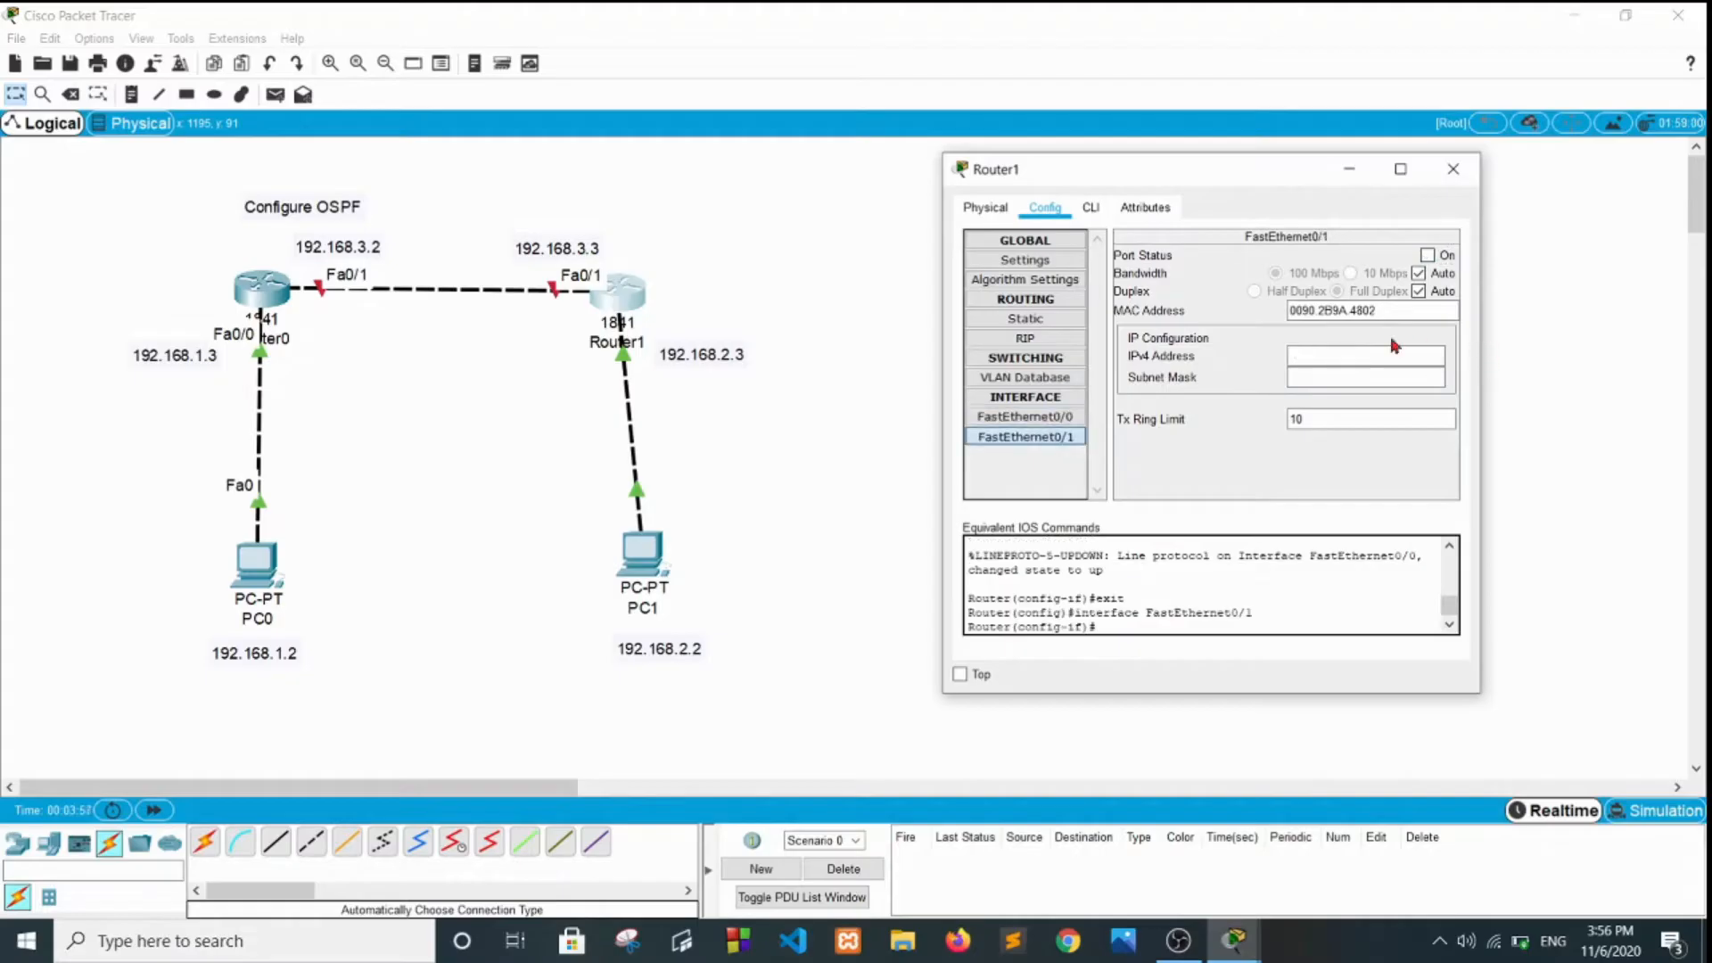
click(1364, 356)
text(192.168.3.3)
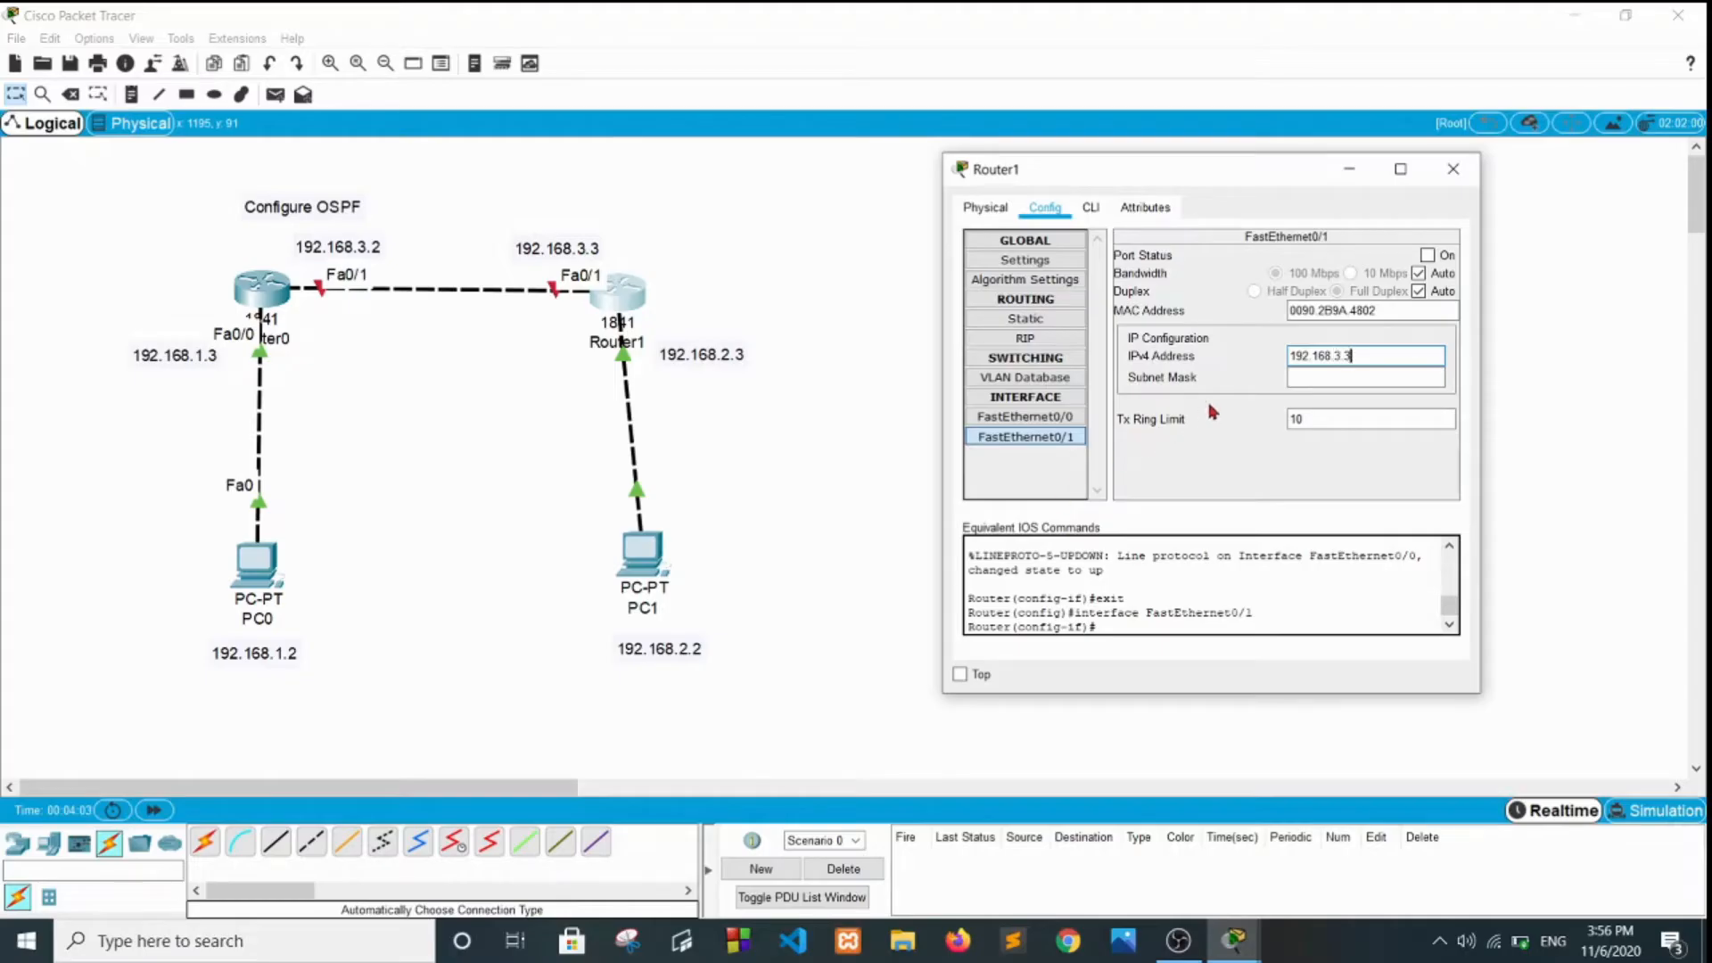
key(Tab)
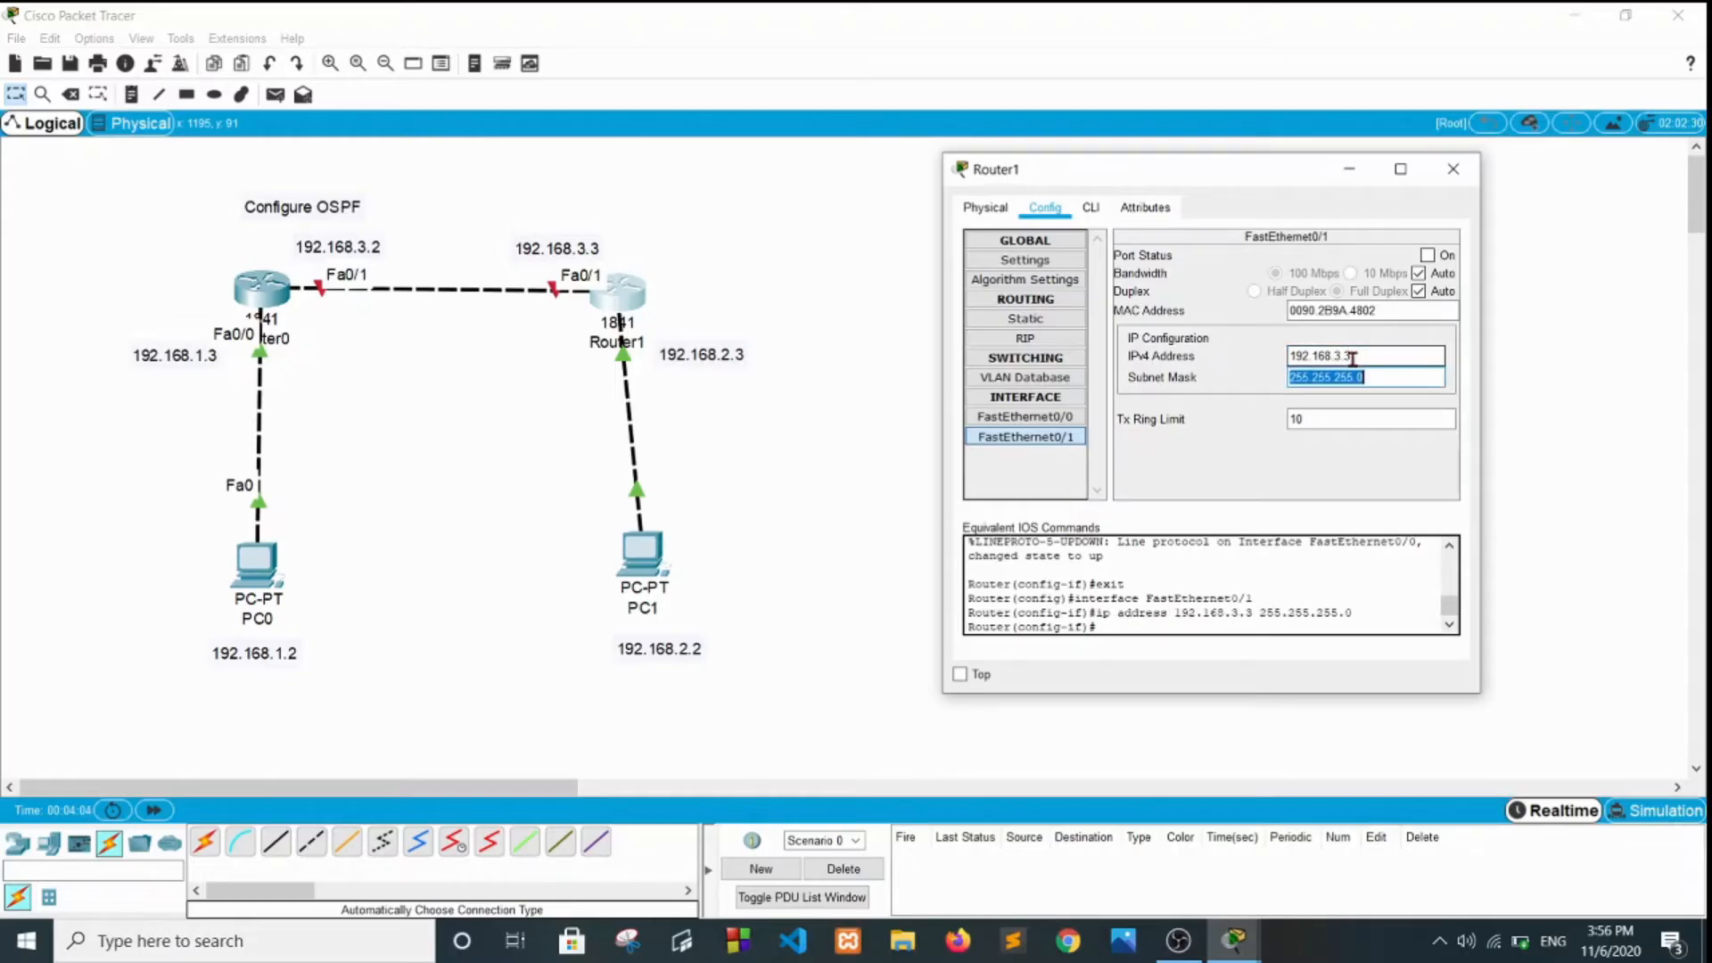
click(1427, 256)
click(1455, 169)
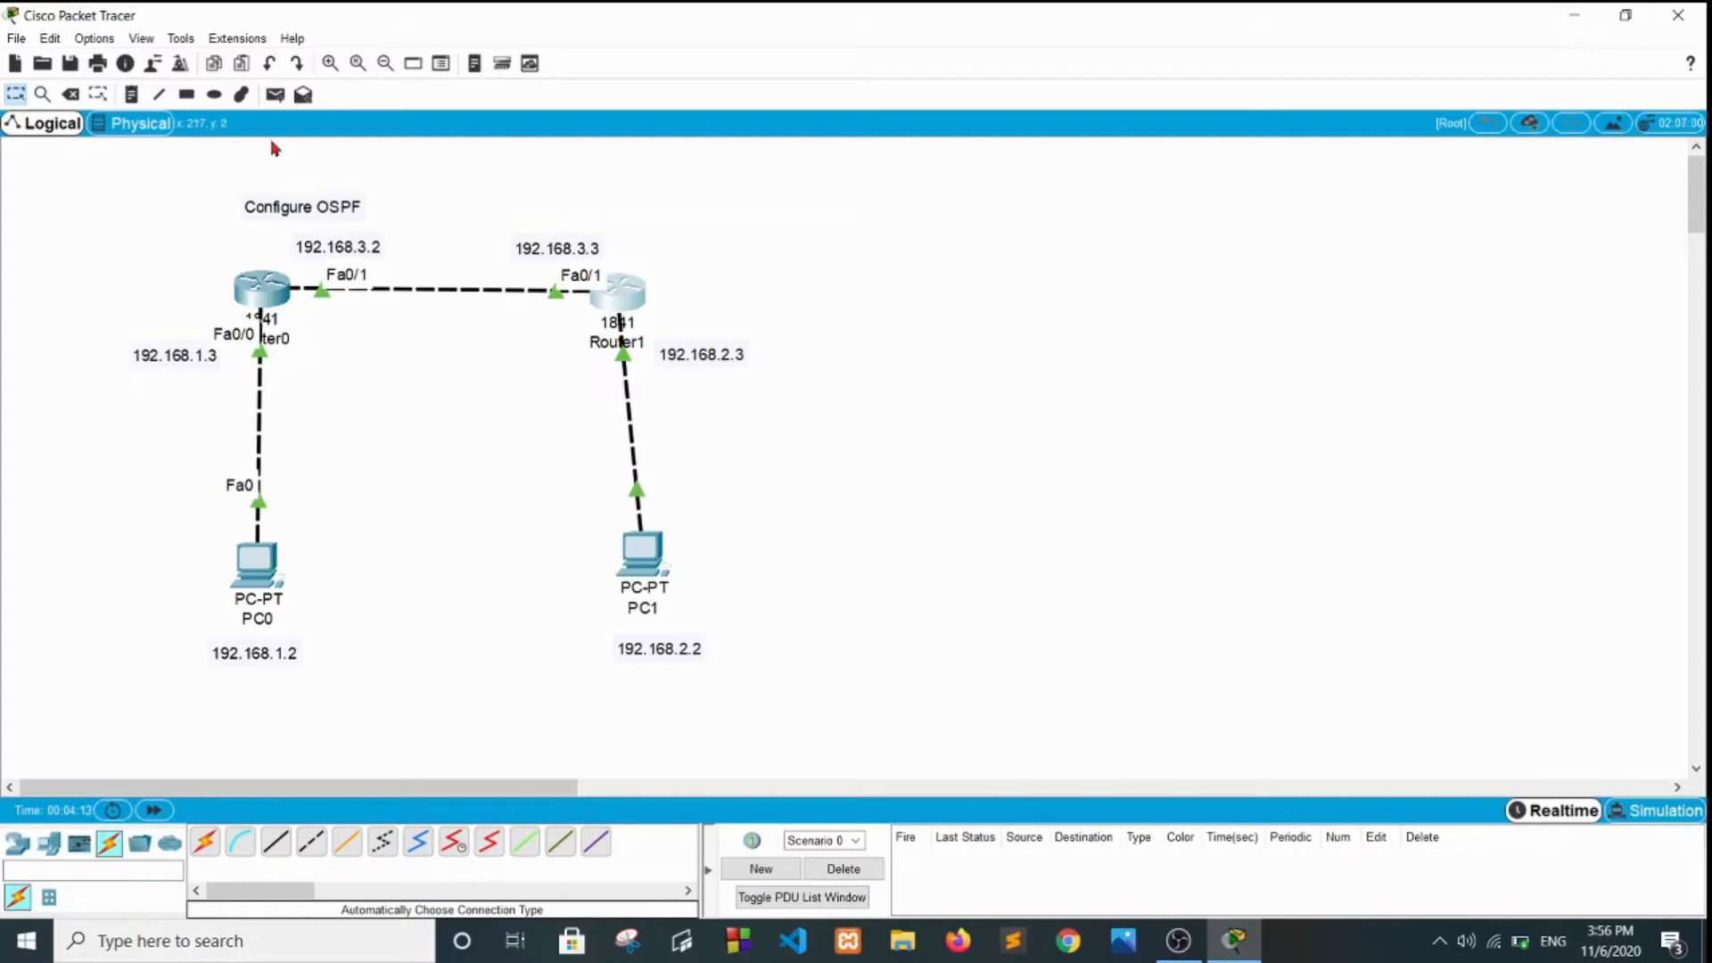
Move the Configure OSPF title note toward the middle, above the link between the two routers
drag(295, 214, 404, 198)
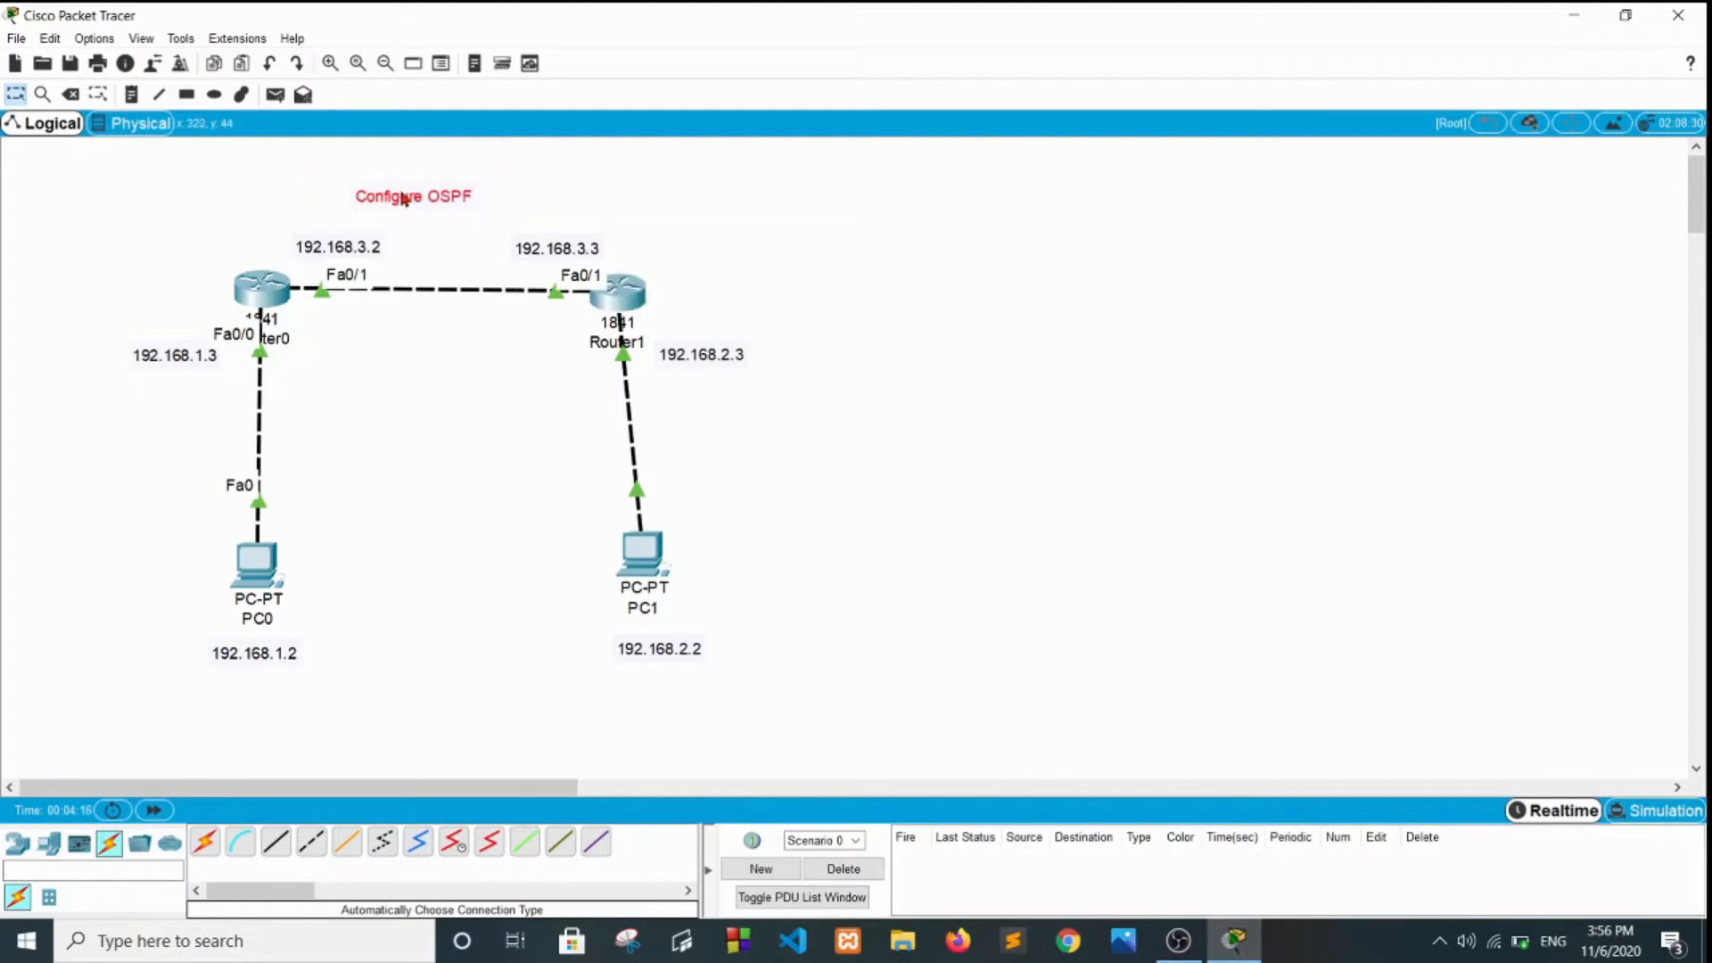
Test connectivity with simple PDUs from PC0 to Router0 and from PC1 to Router1, and clear the test scenario
click(281, 100)
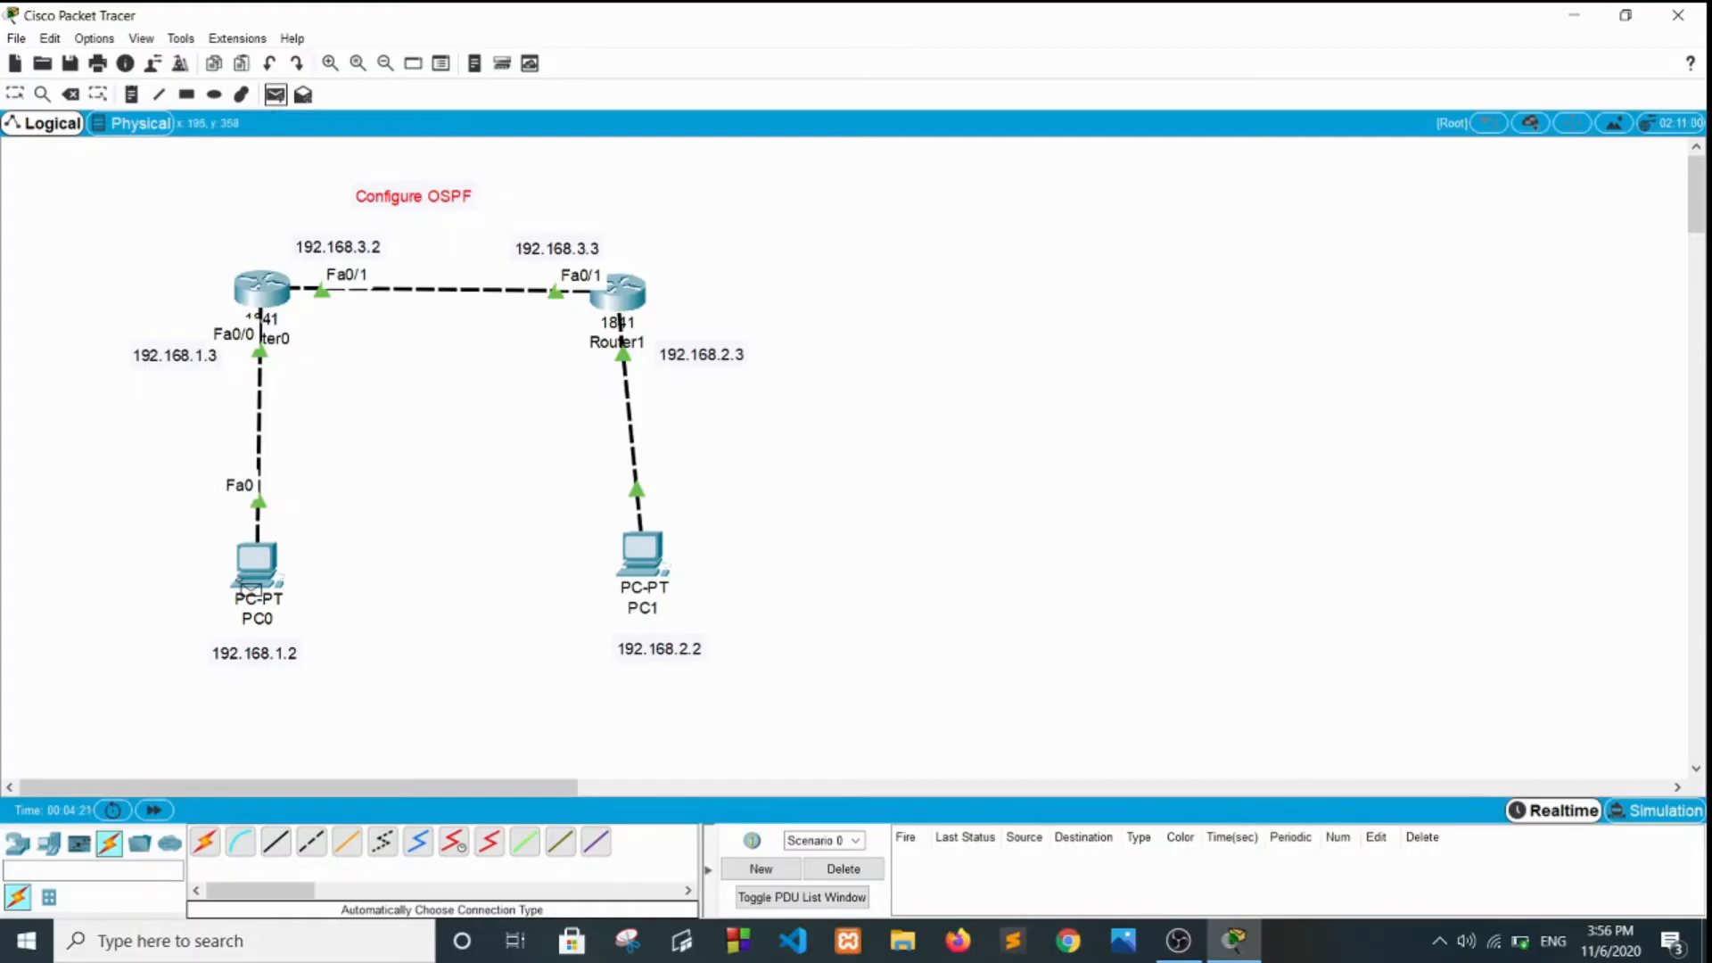
click(257, 575)
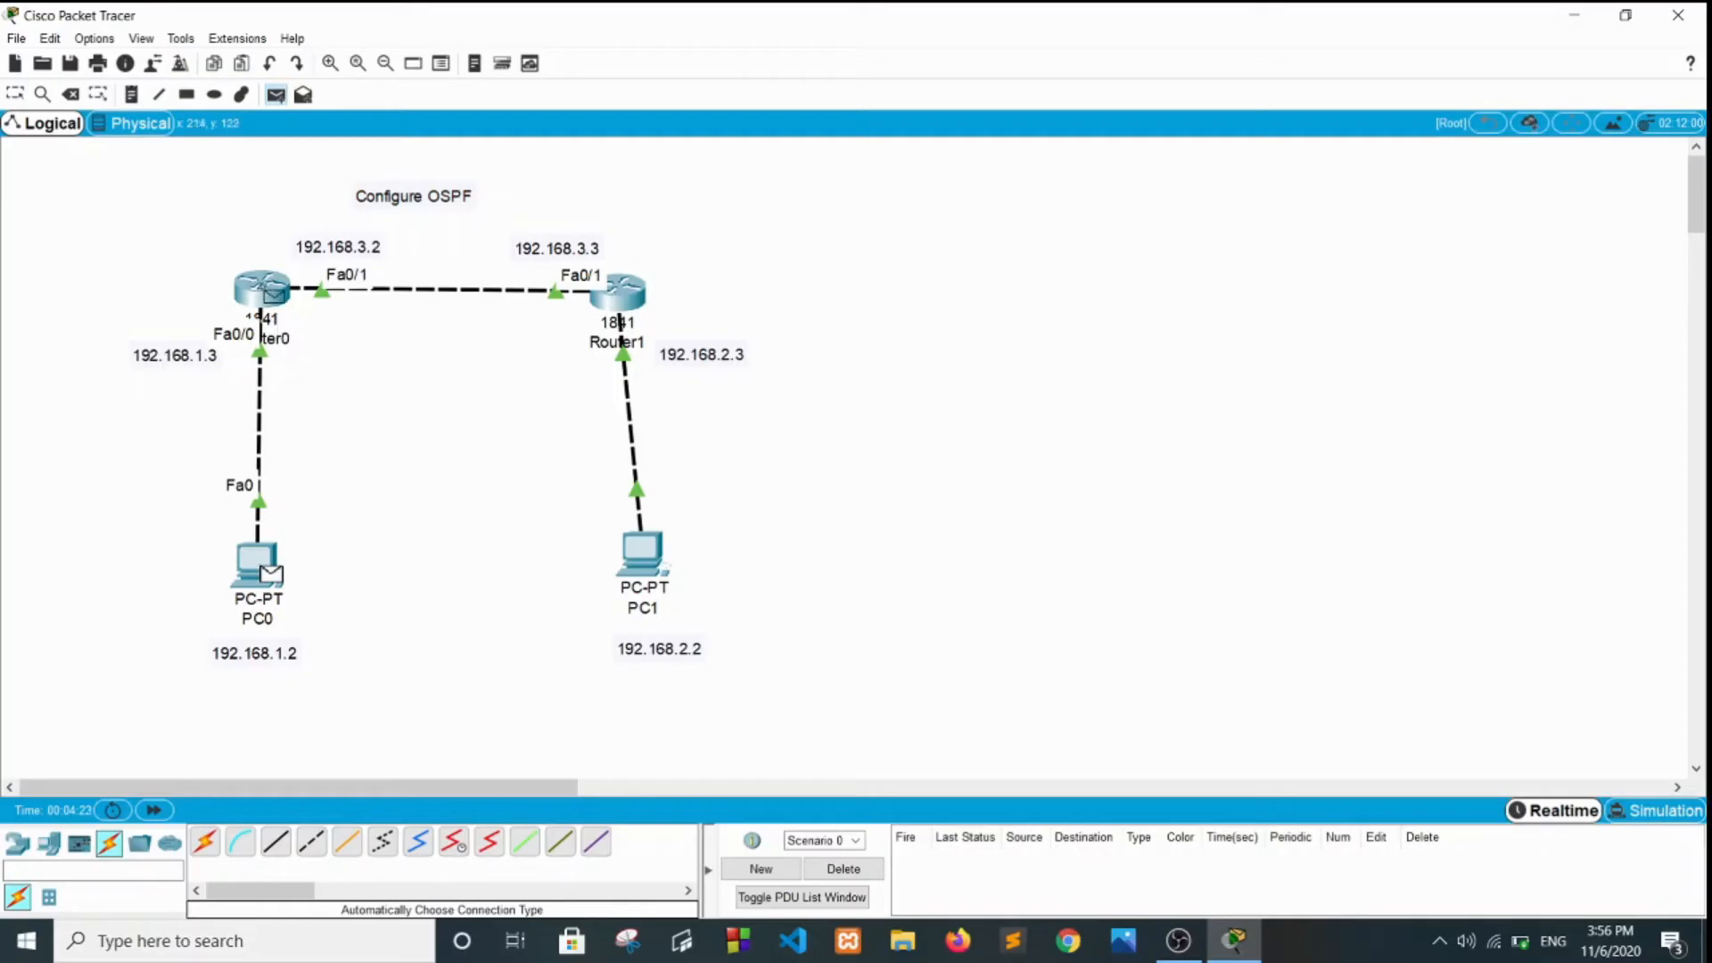
click(272, 294)
click(275, 94)
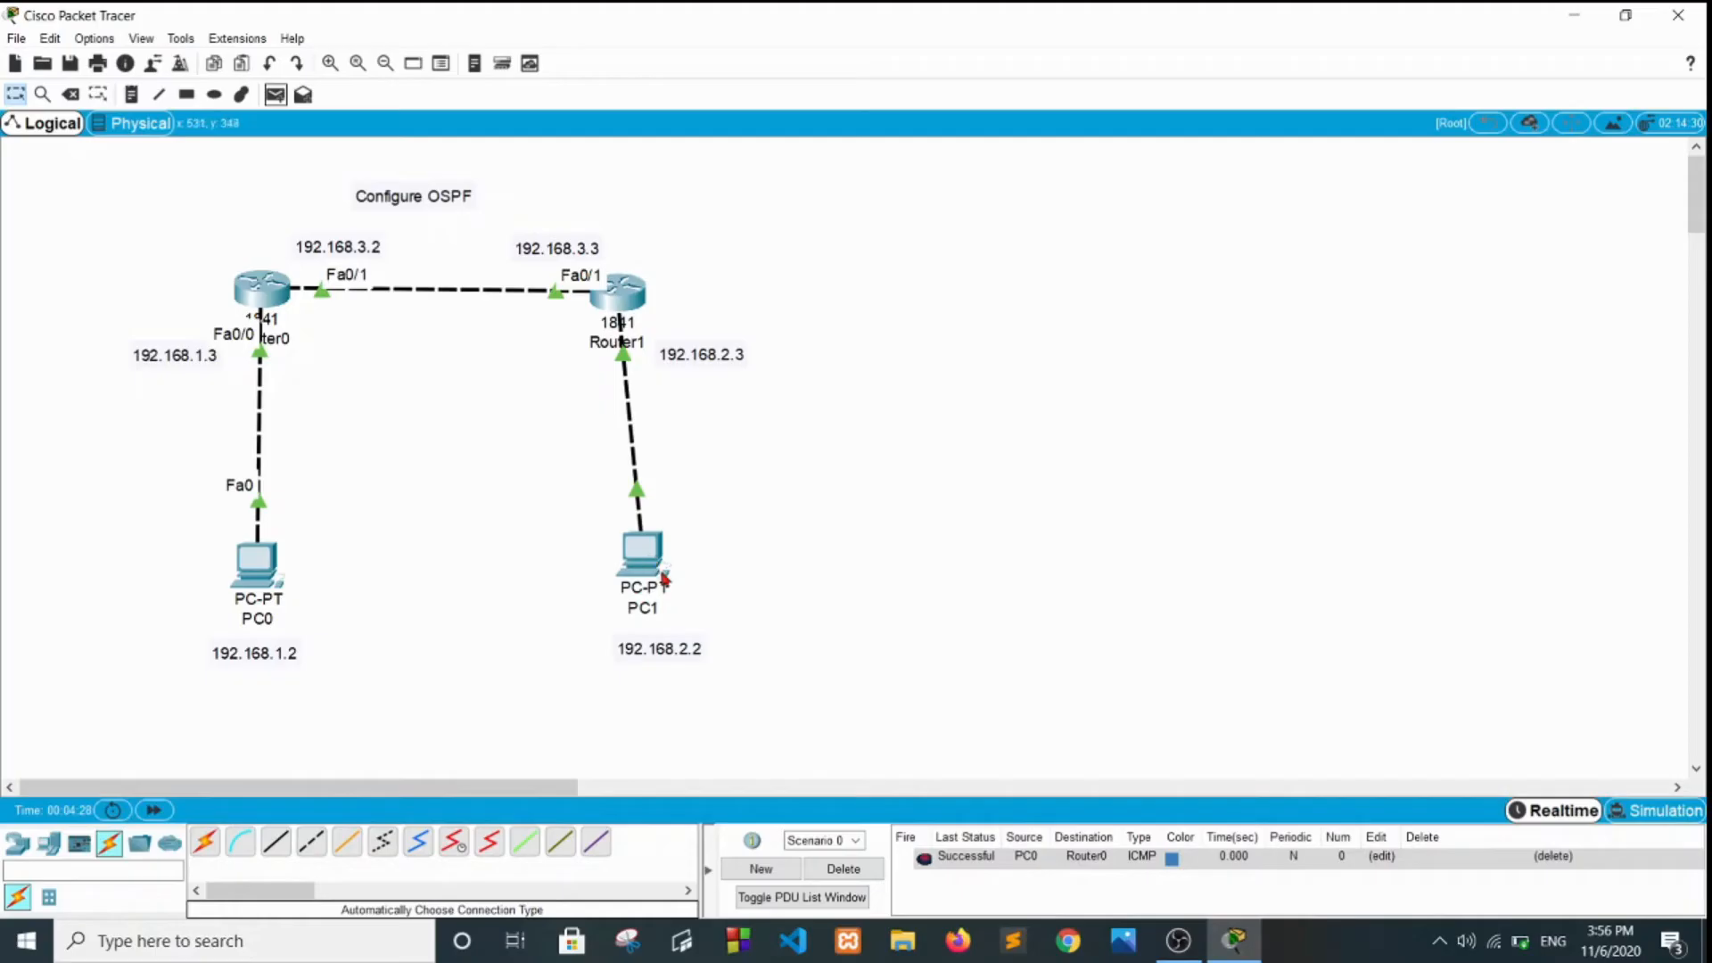
click(275, 94)
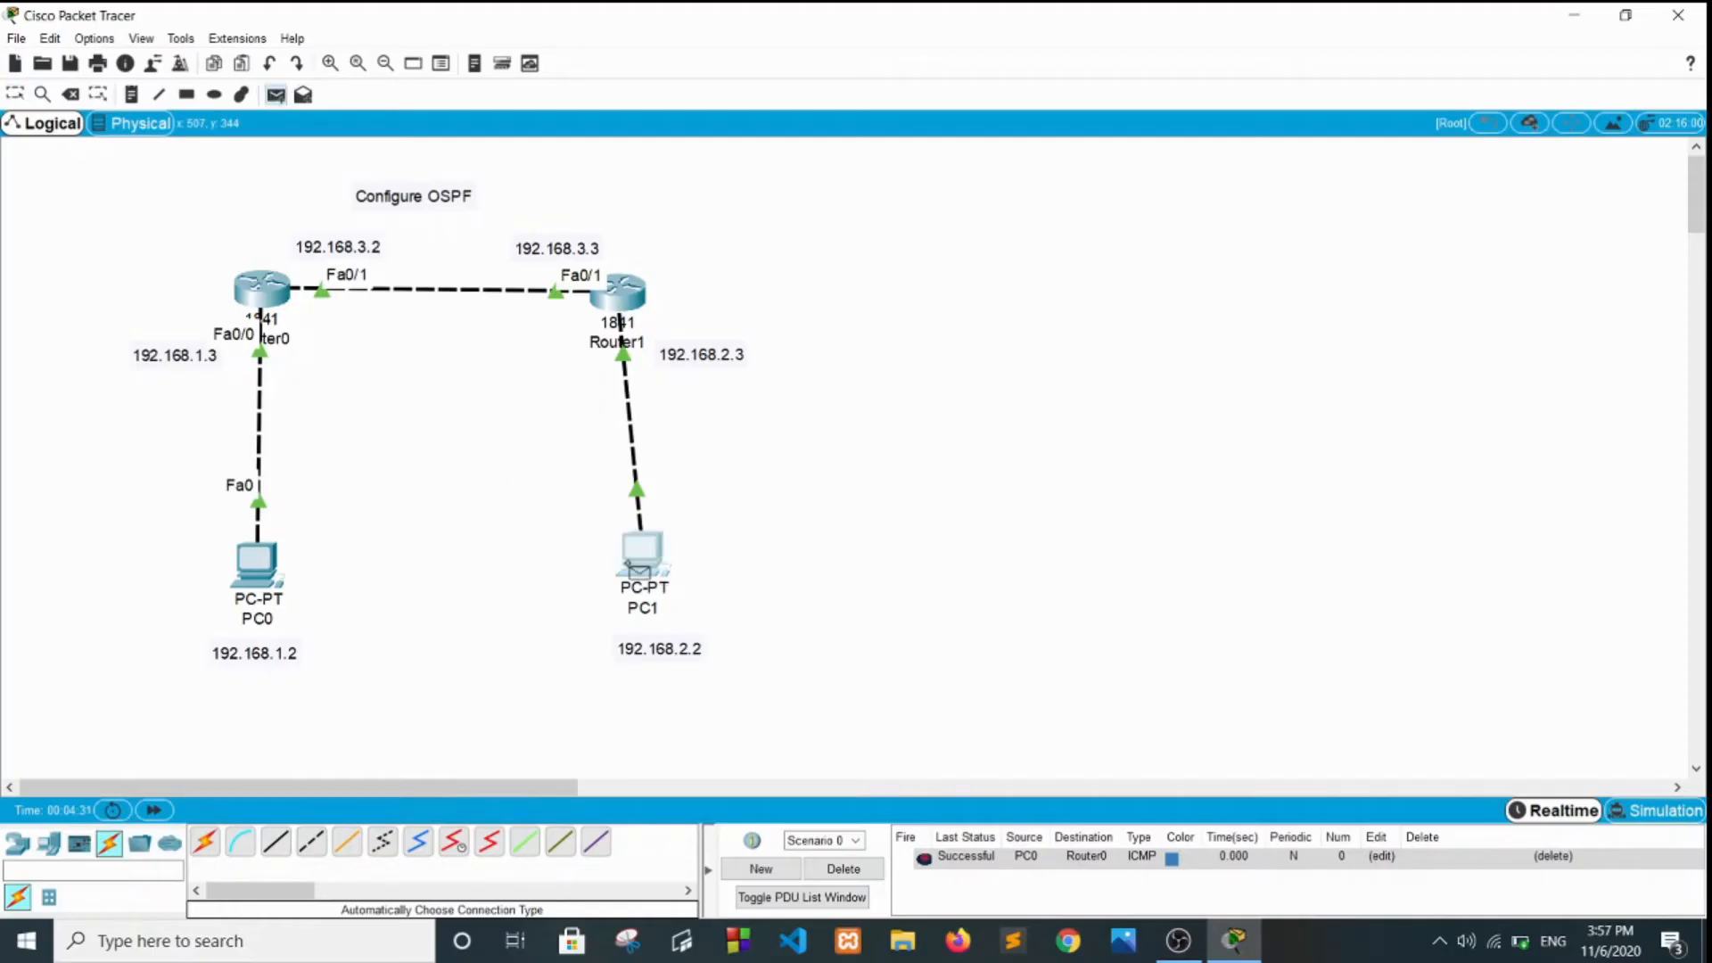
click(638, 564)
click(632, 307)
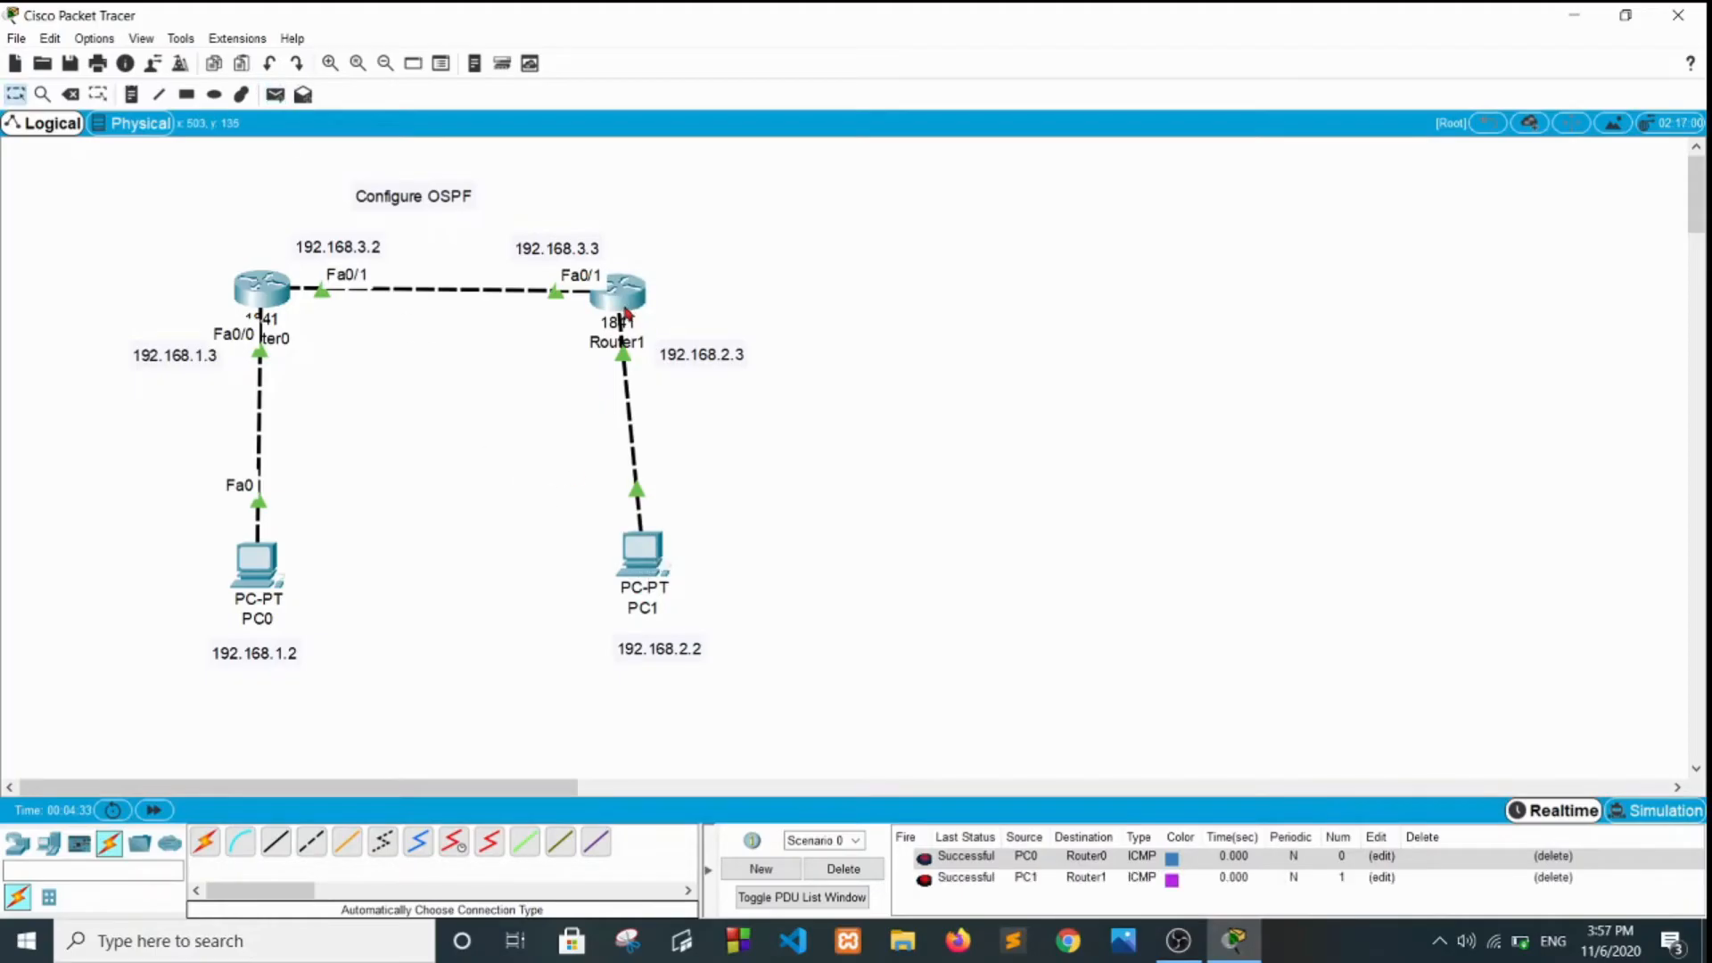
click(843, 870)
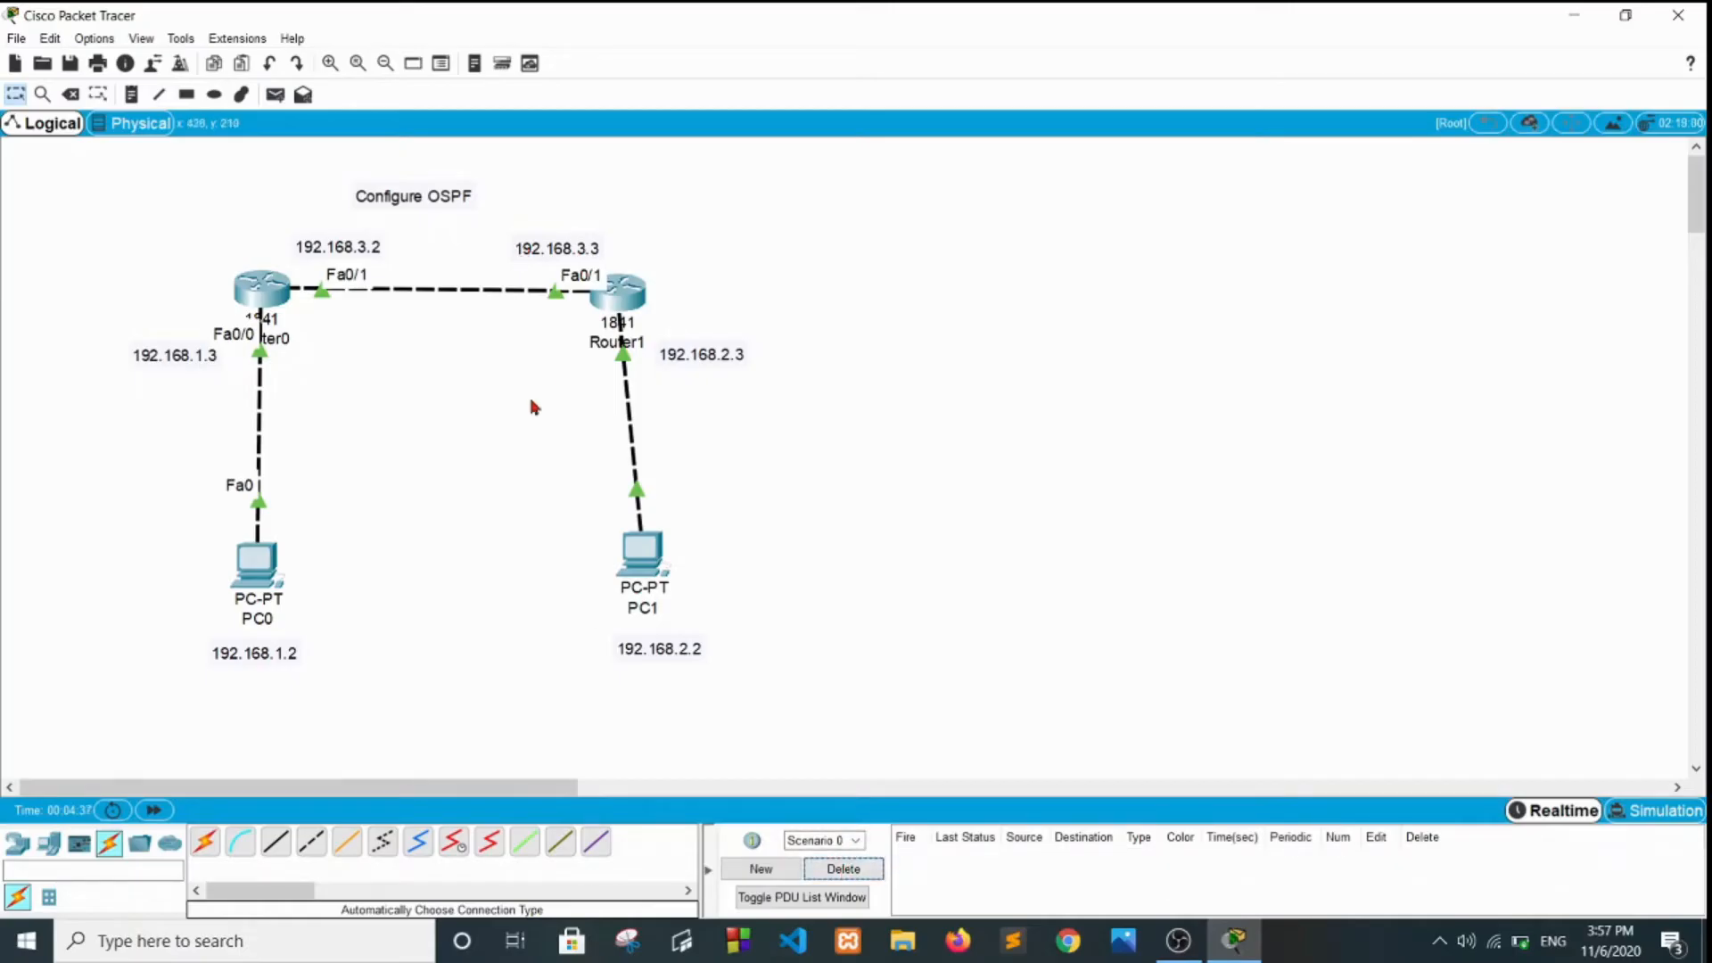
Raise the Configure OSPF title and draw a black-outlined ellipse filled with light yellow #ffff7f around both routers, centred on their link
drag(439, 202, 434, 178)
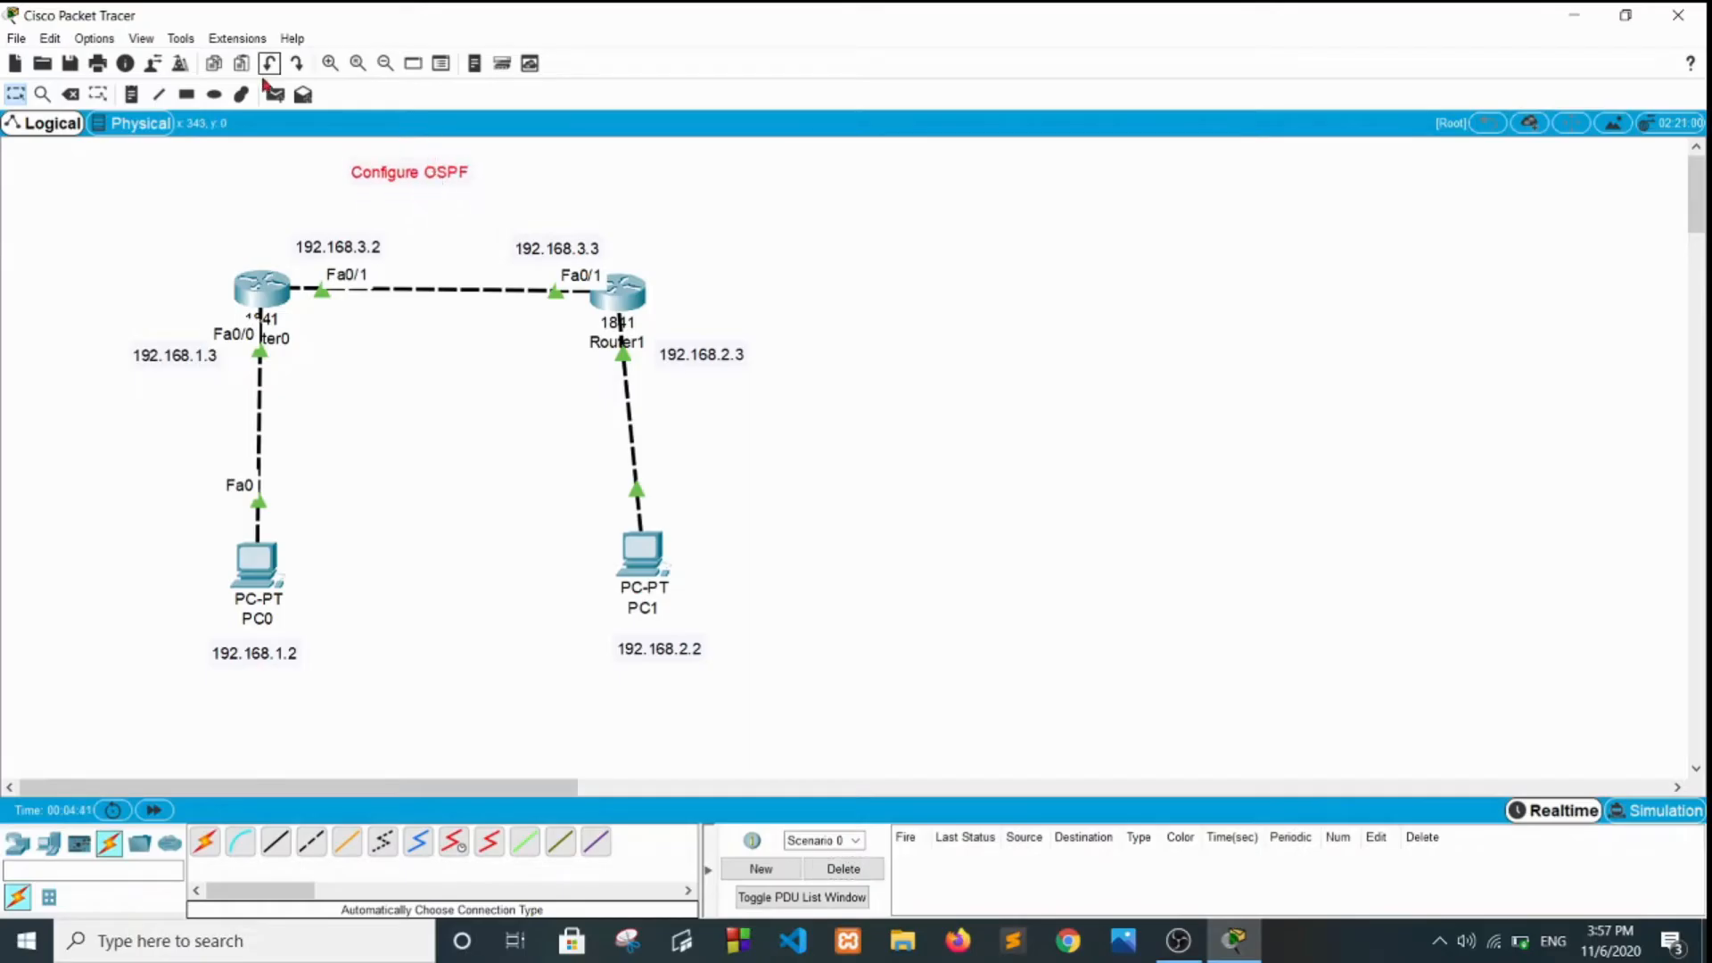
click(216, 96)
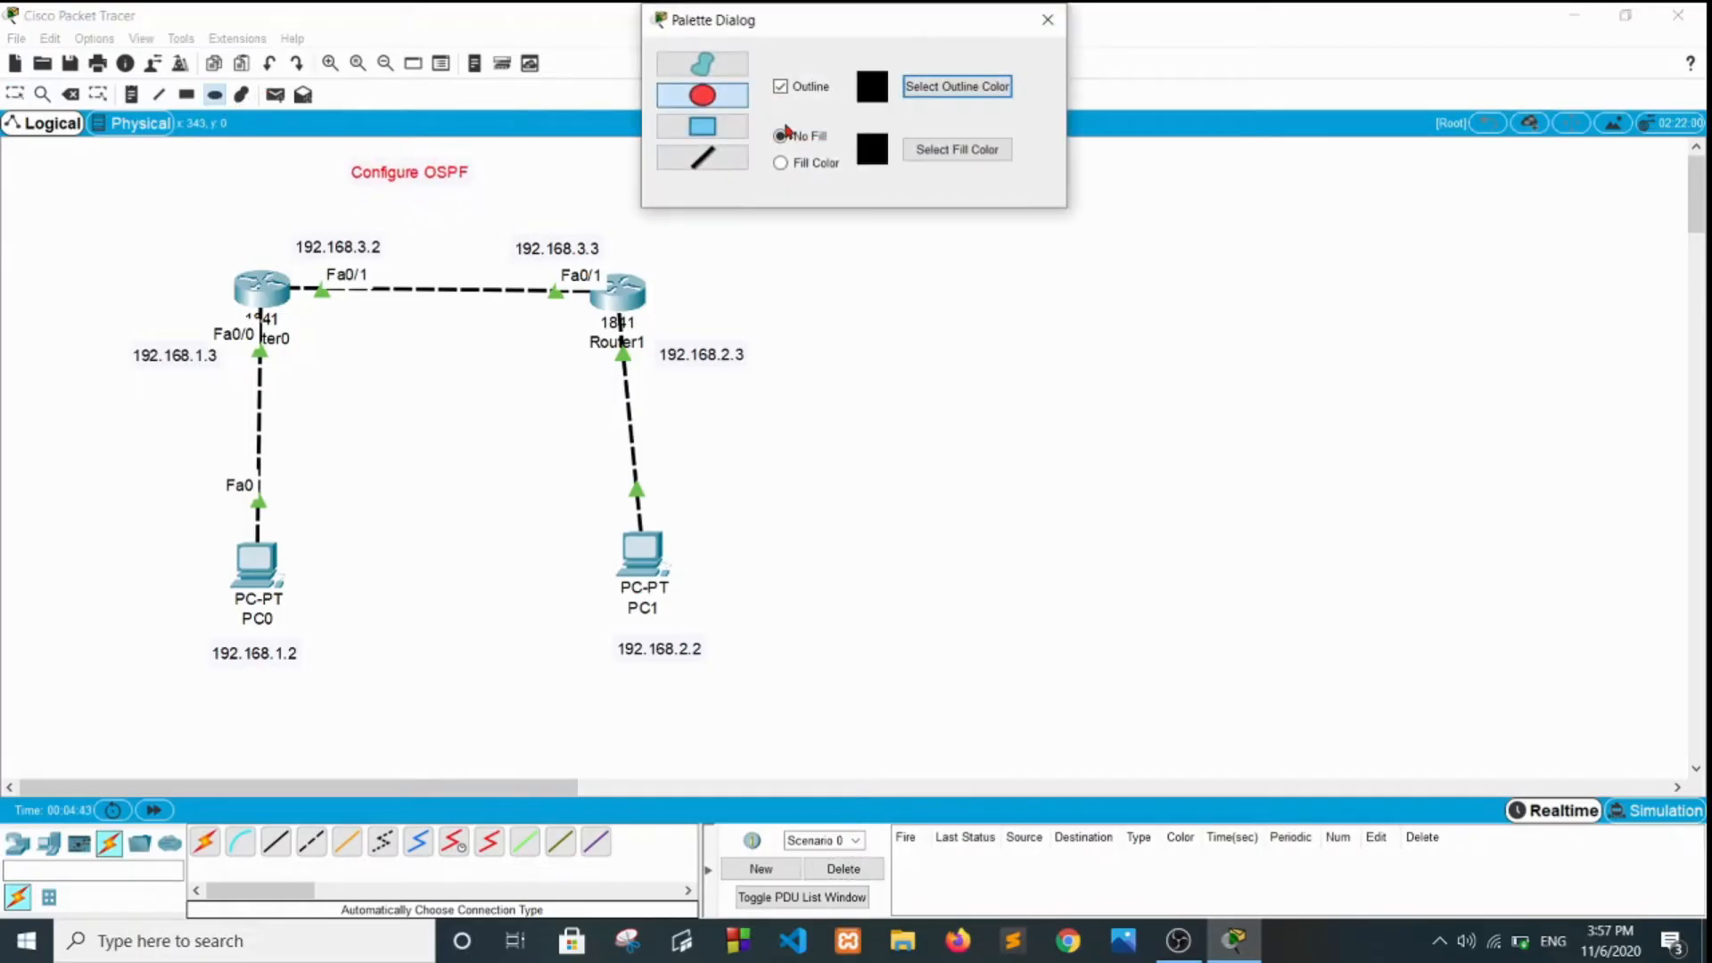
click(815, 170)
click(954, 154)
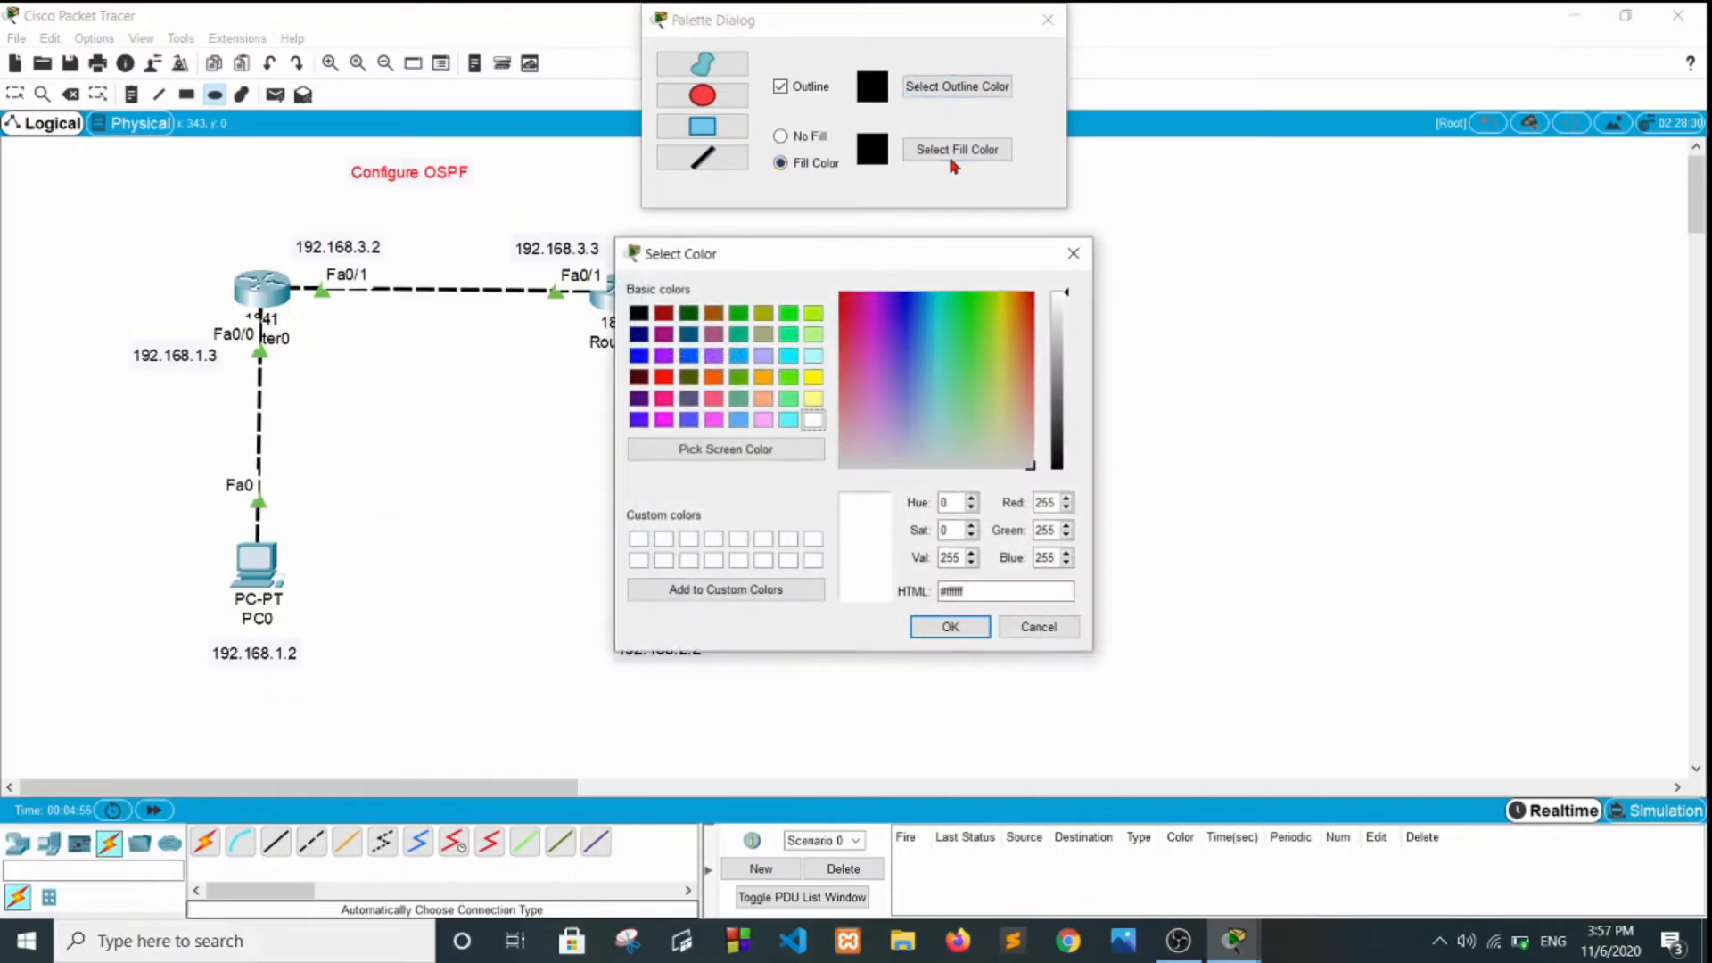
click(813, 399)
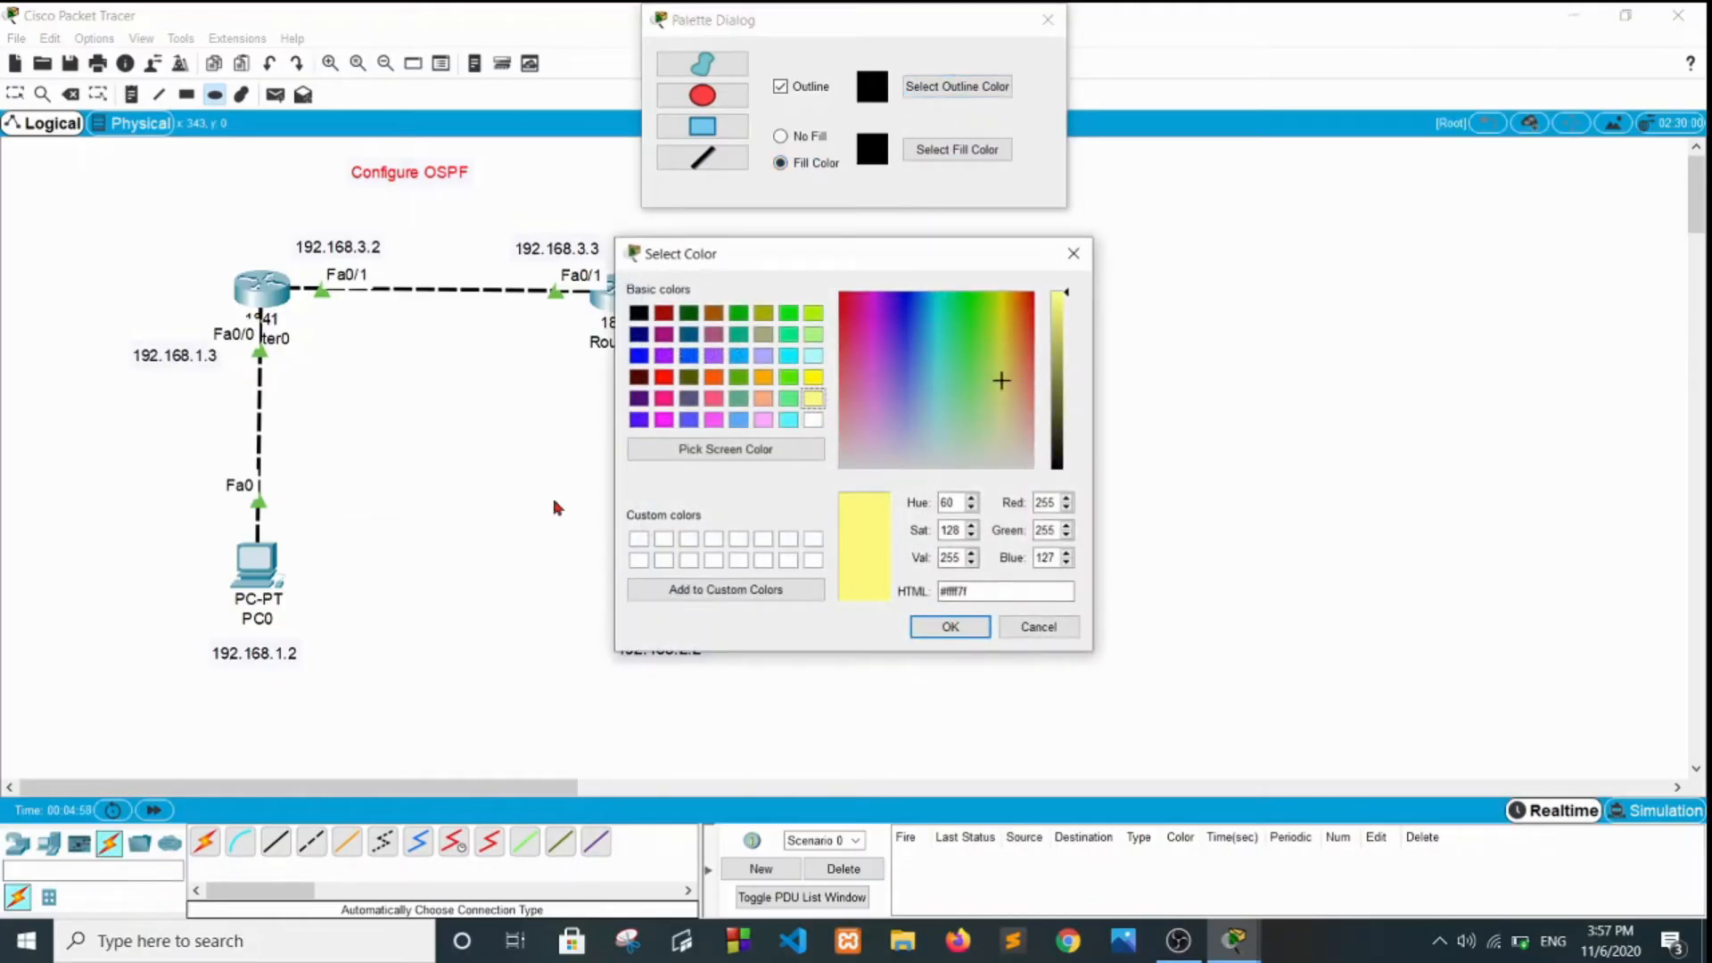
click(952, 627)
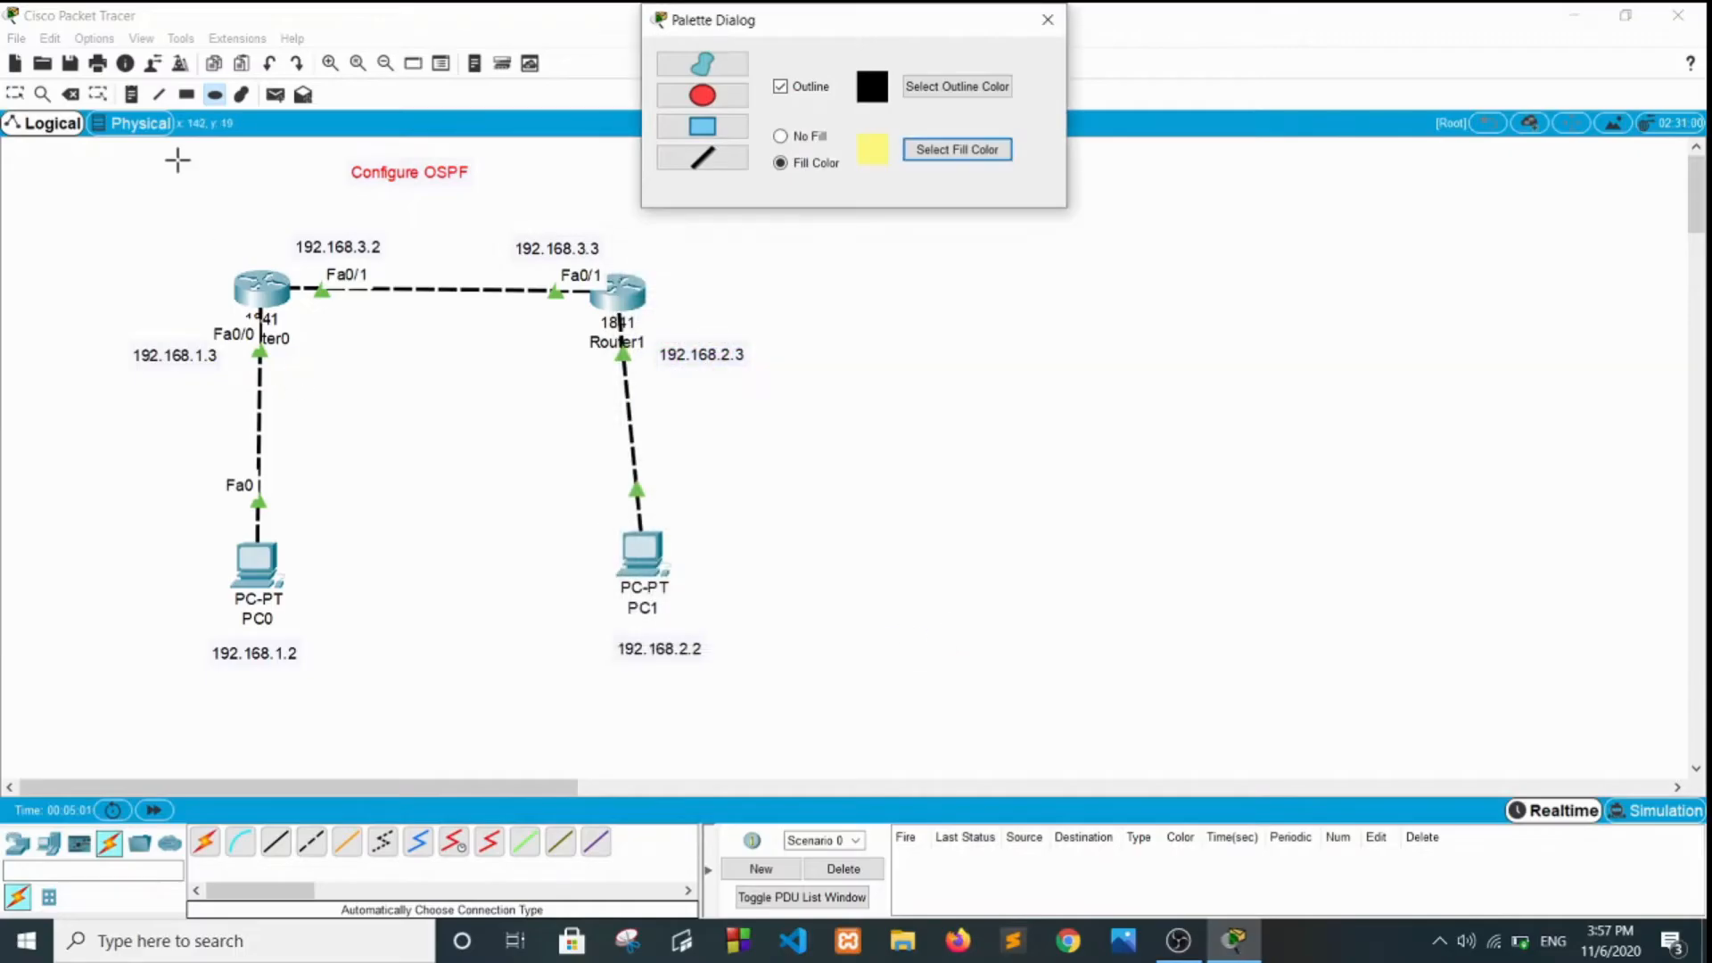
drag(185, 187, 746, 382)
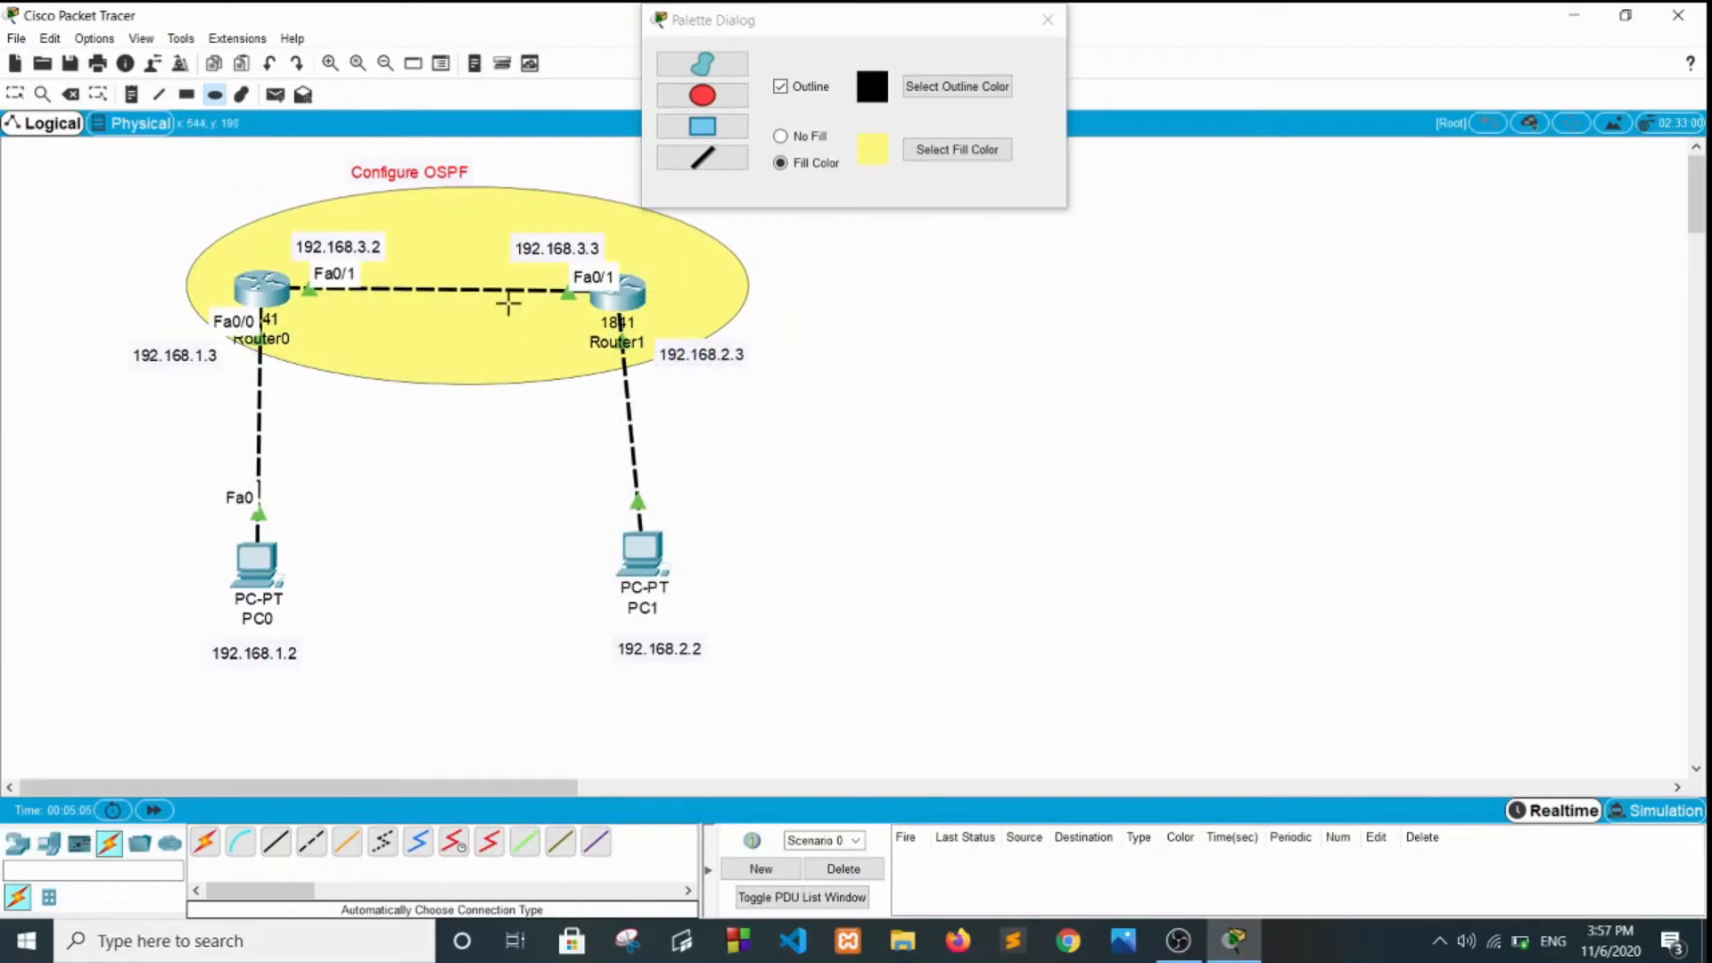
click(1048, 19)
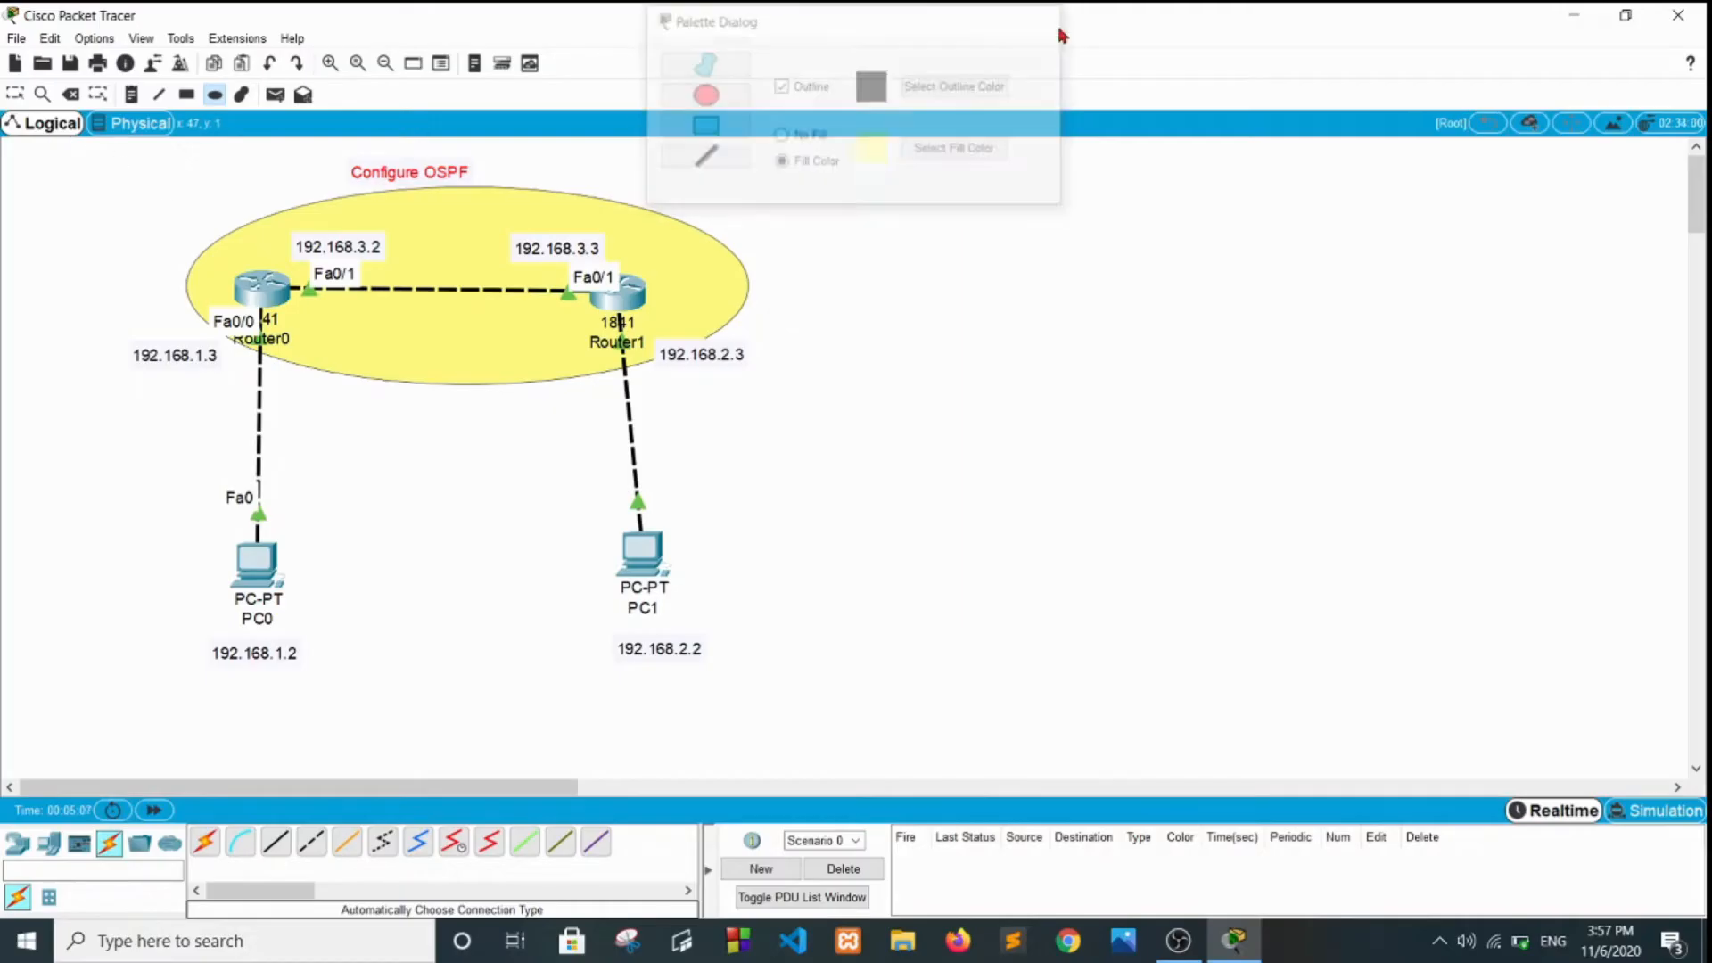
click(15, 93)
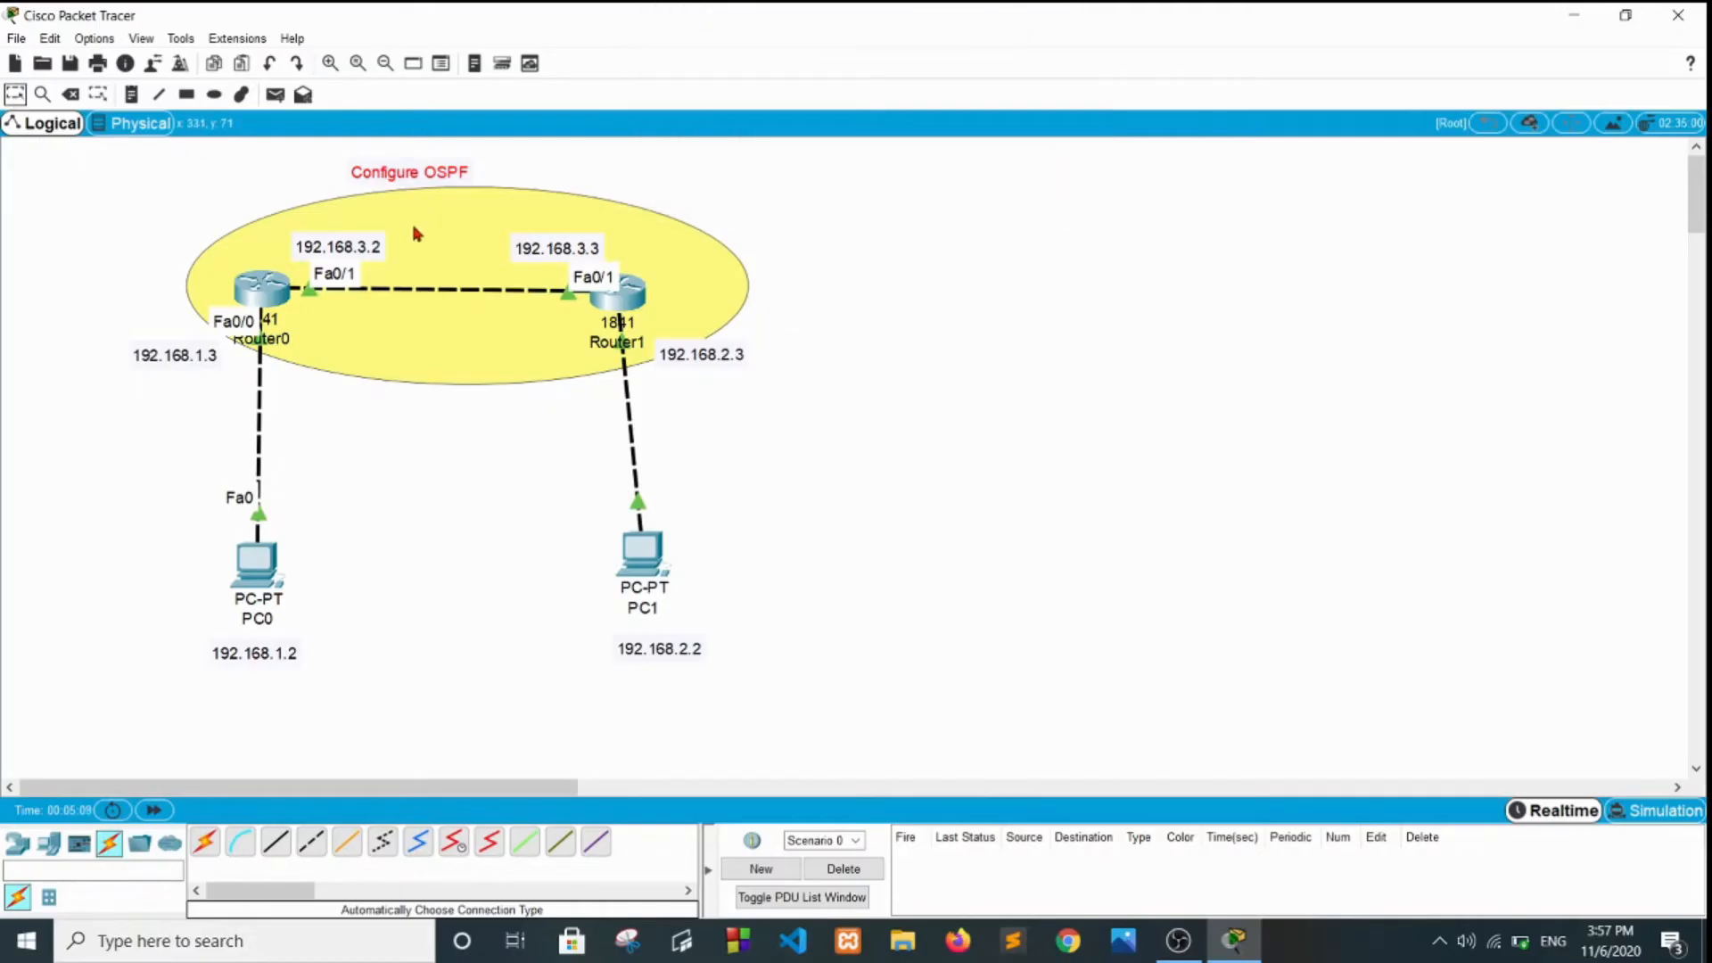
drag(413, 227, 388, 232)
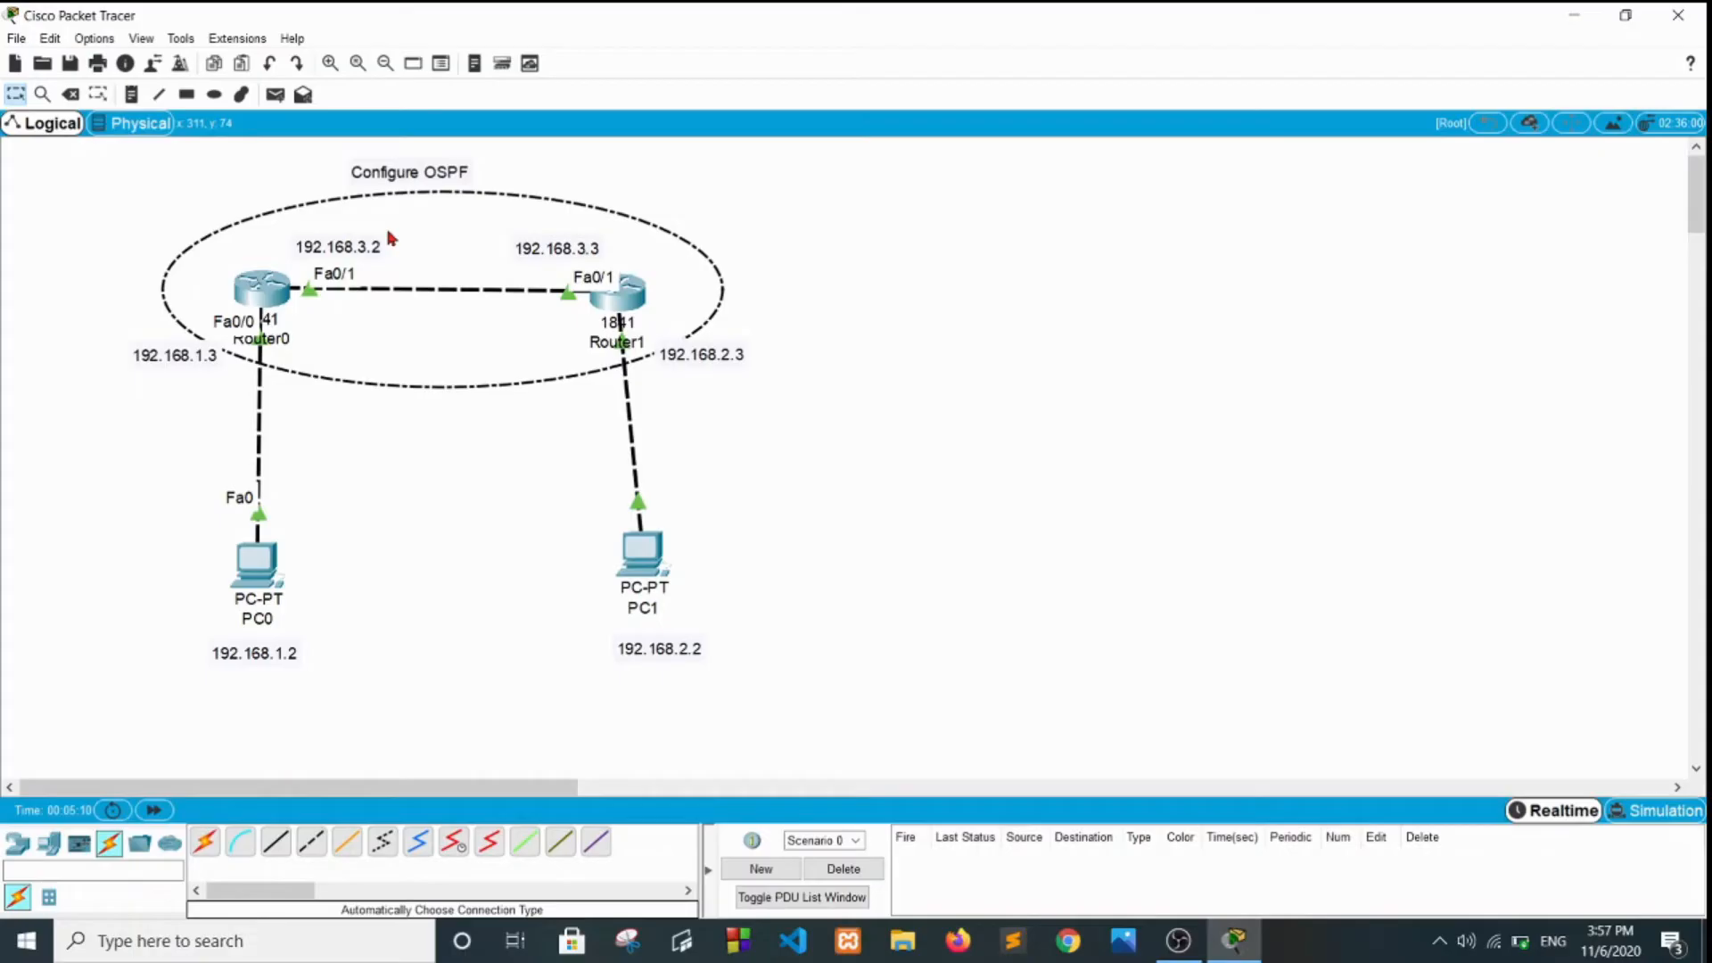
click(673, 186)
Add the note "area 0" inside the yellow ellipse, above the link between the routers
click(141, 104)
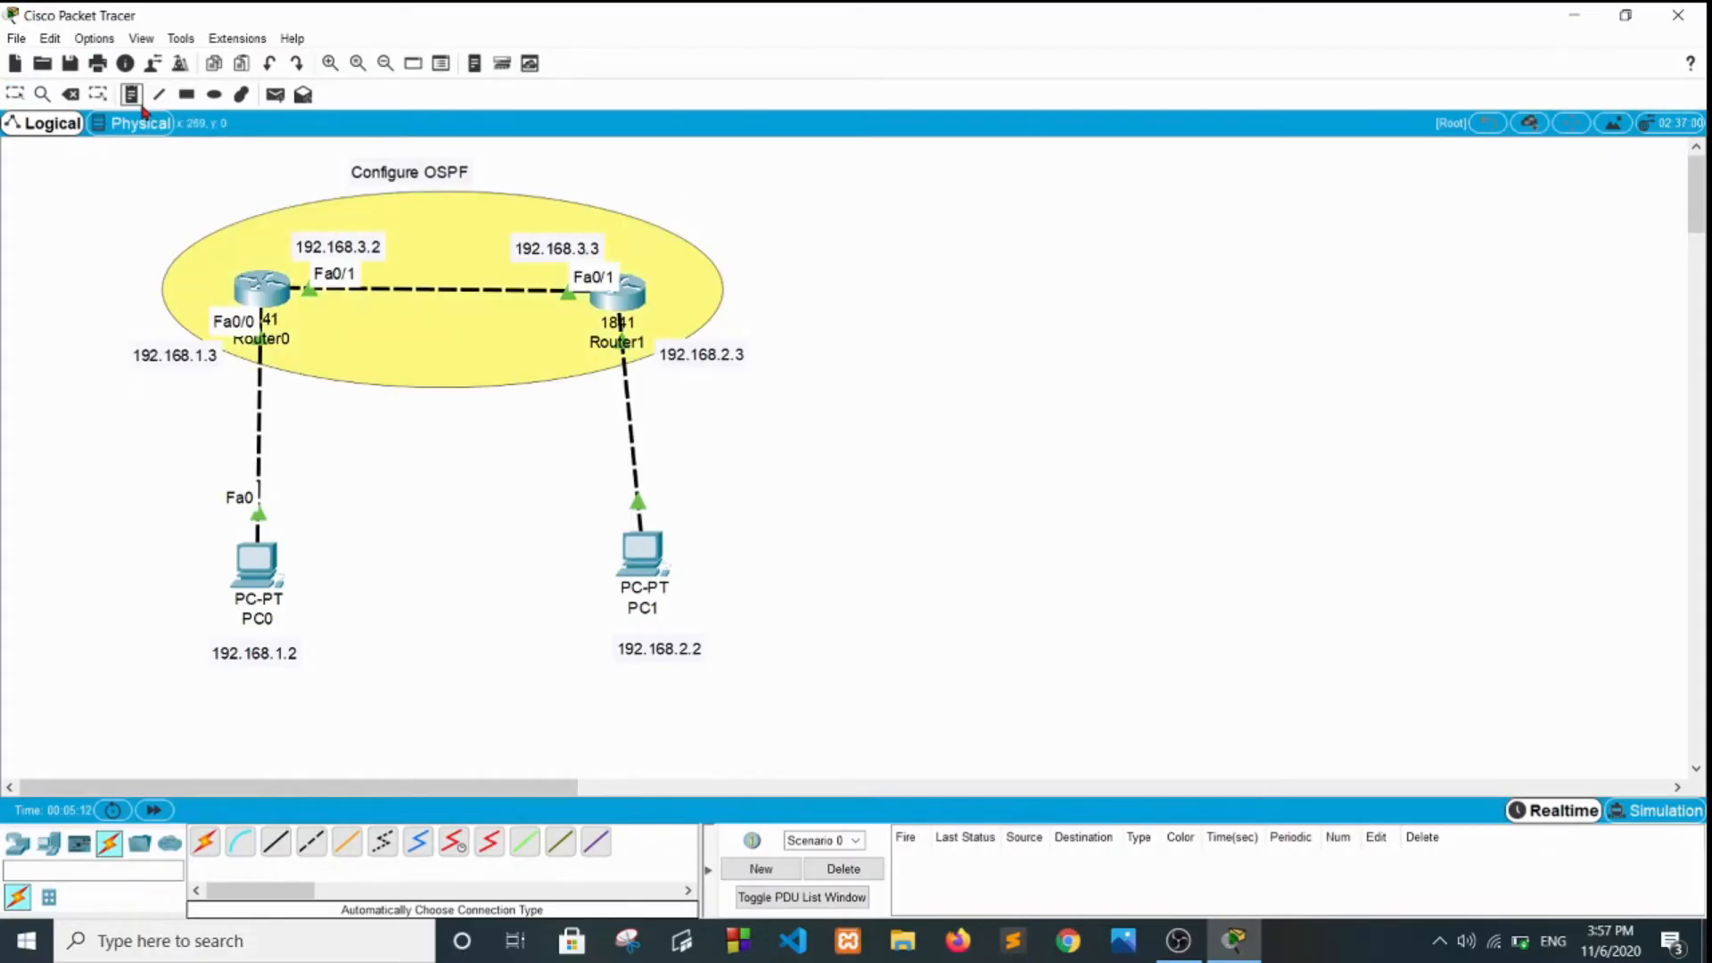
click(399, 216)
text(area 0)
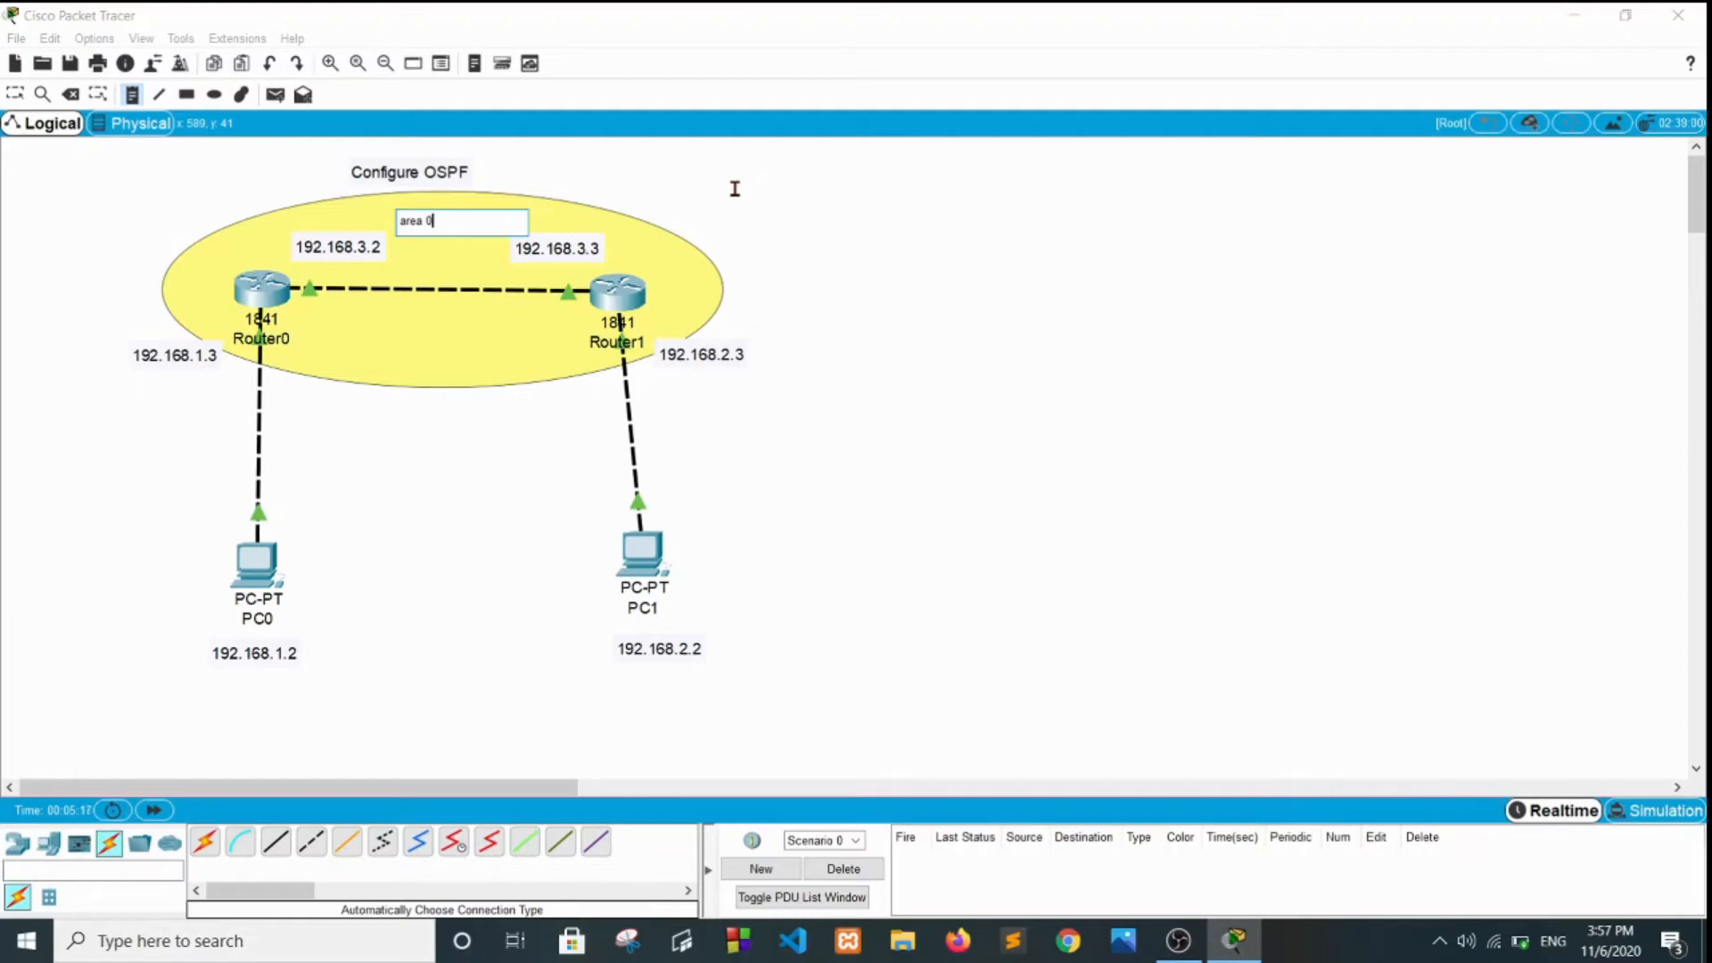
click(15, 98)
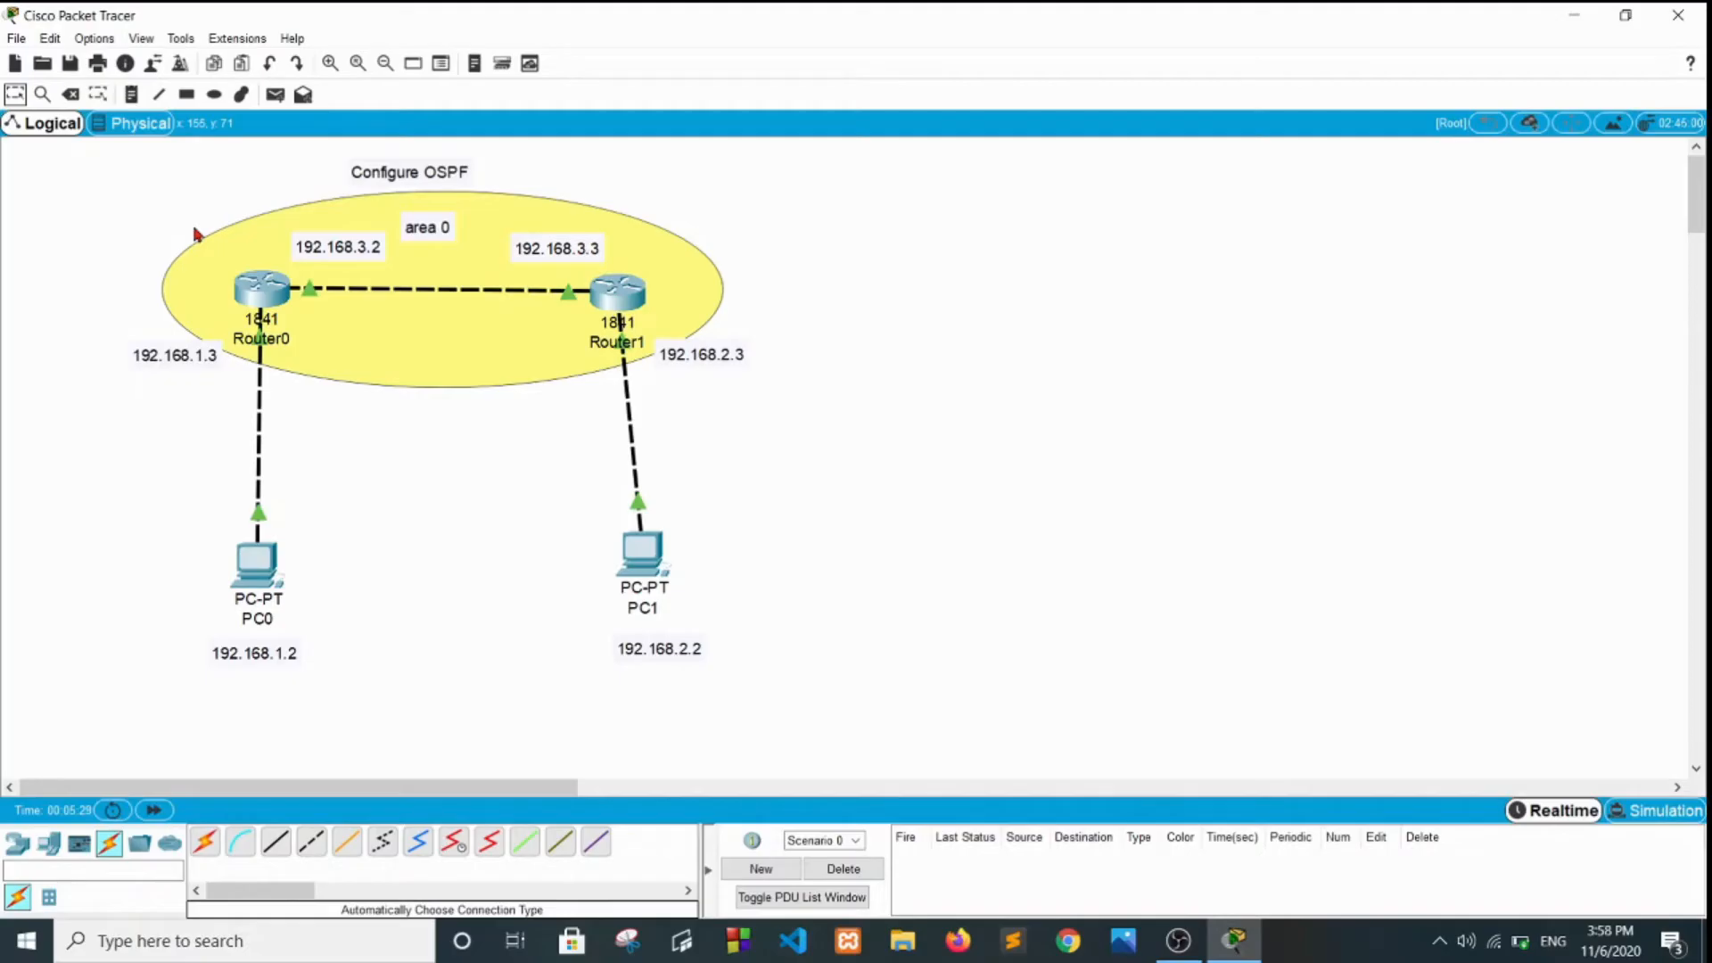
Open Router0's command line and exit interface and global configuration modes until the console session is closed
click(258, 288)
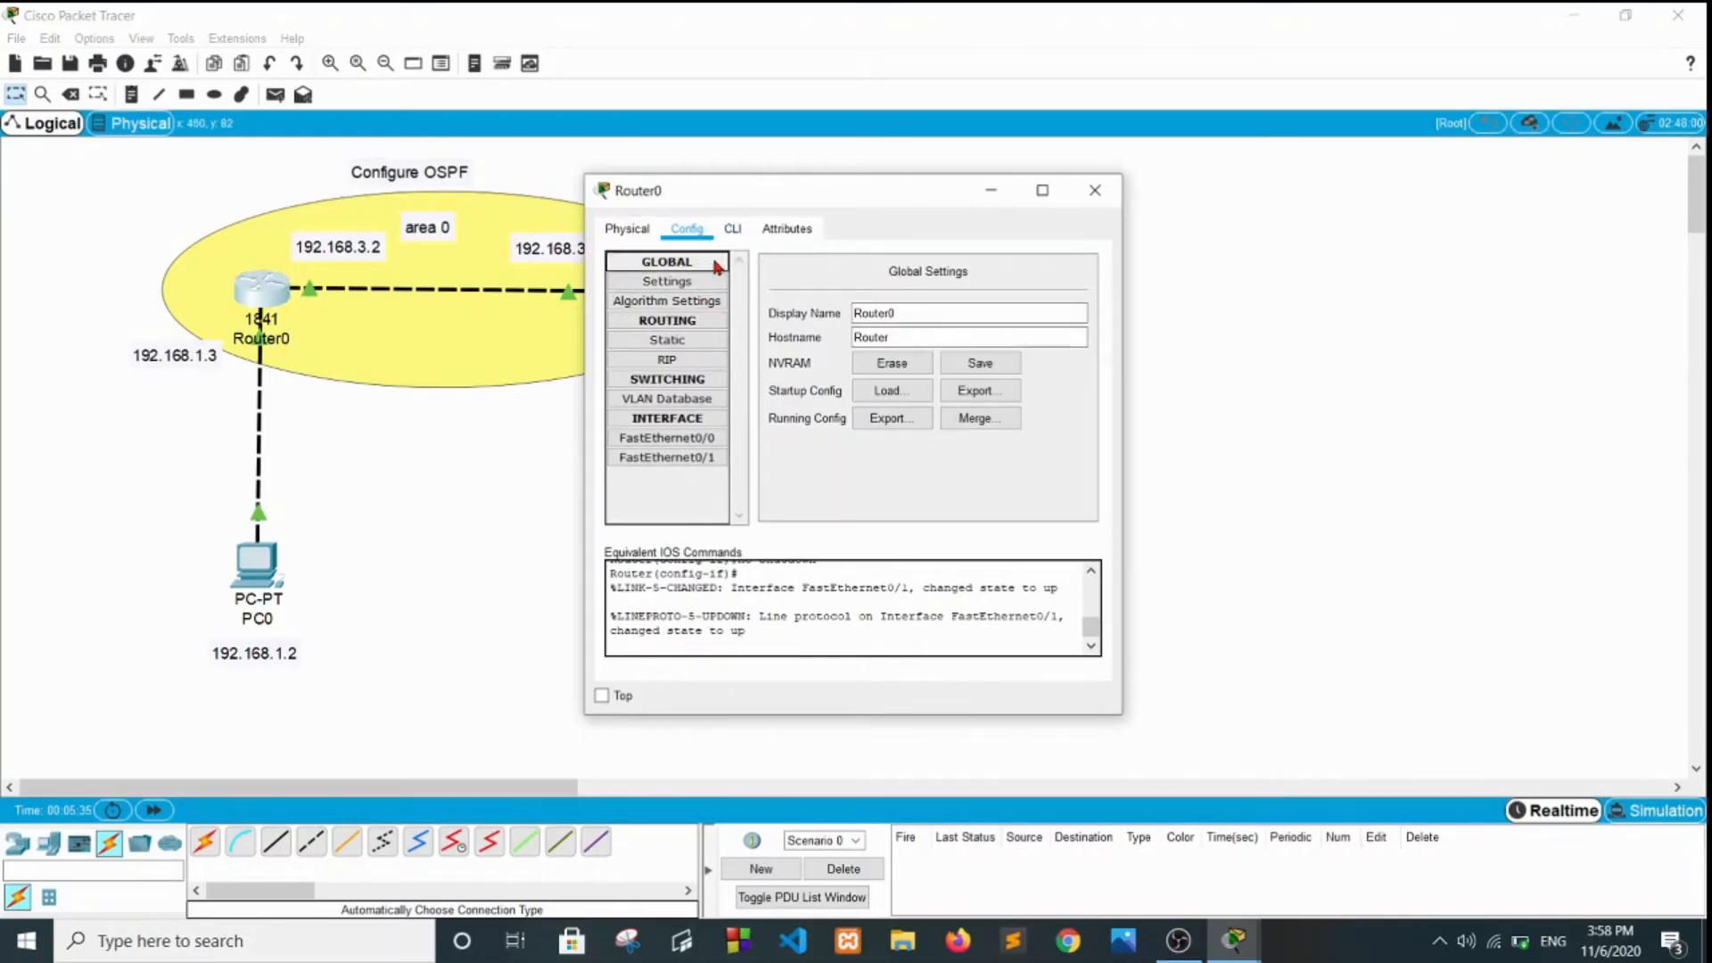
click(732, 231)
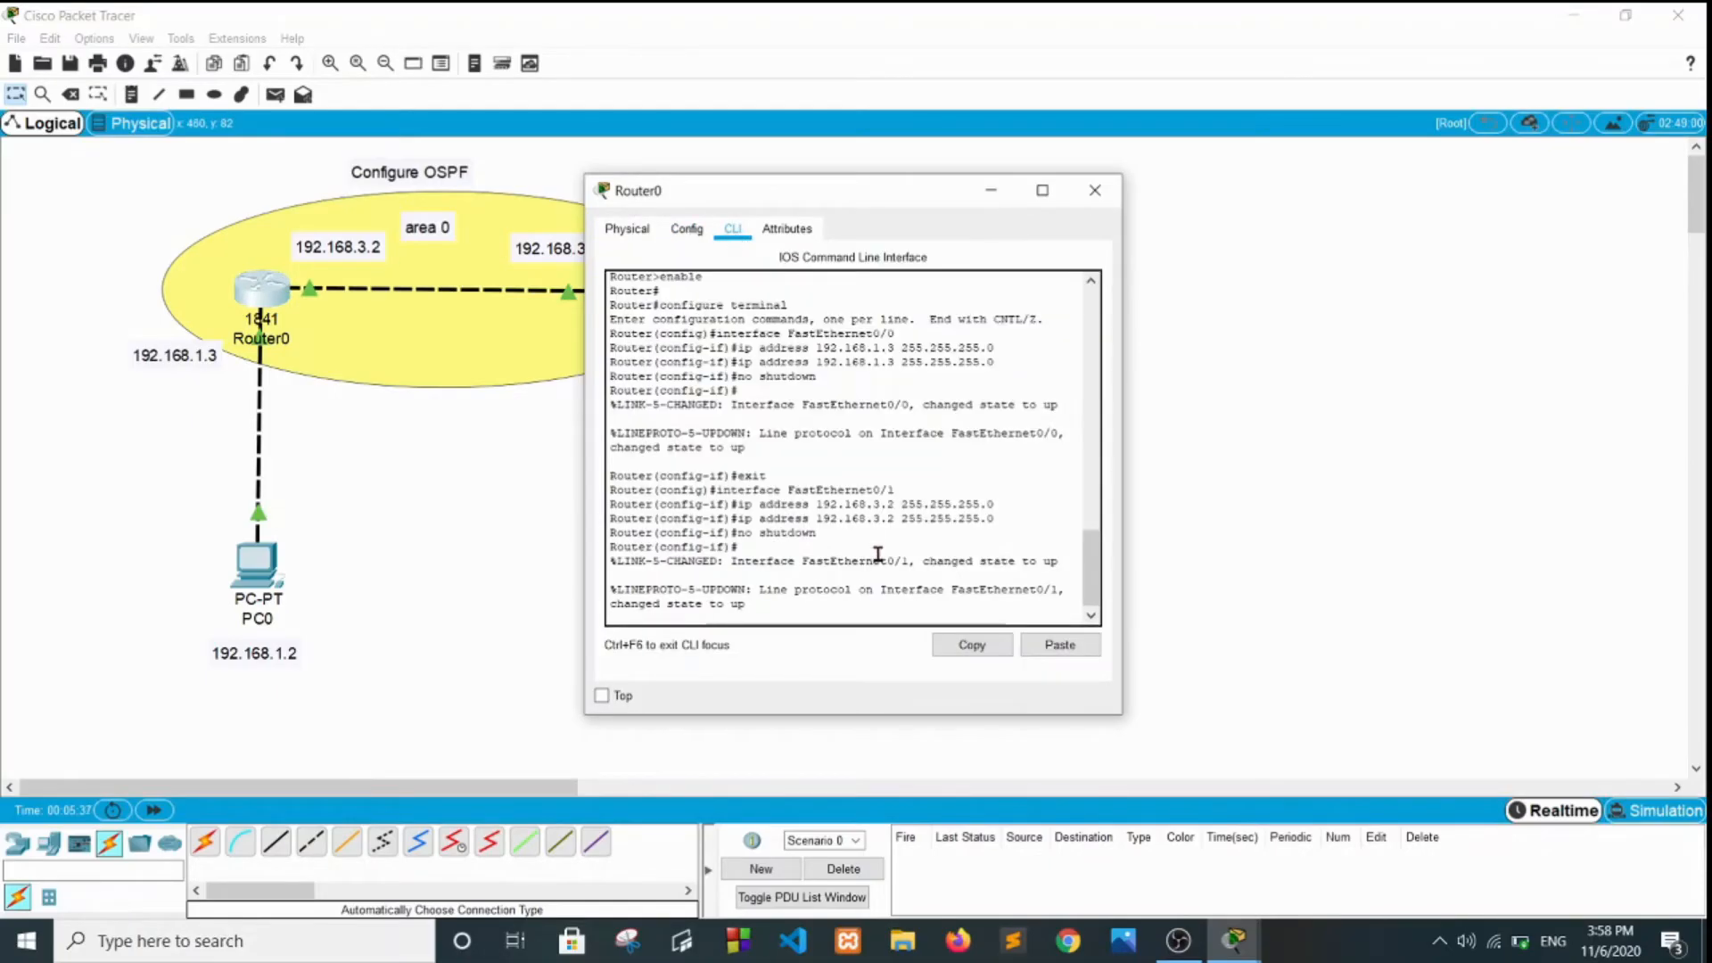
key(Return)
key(Return)
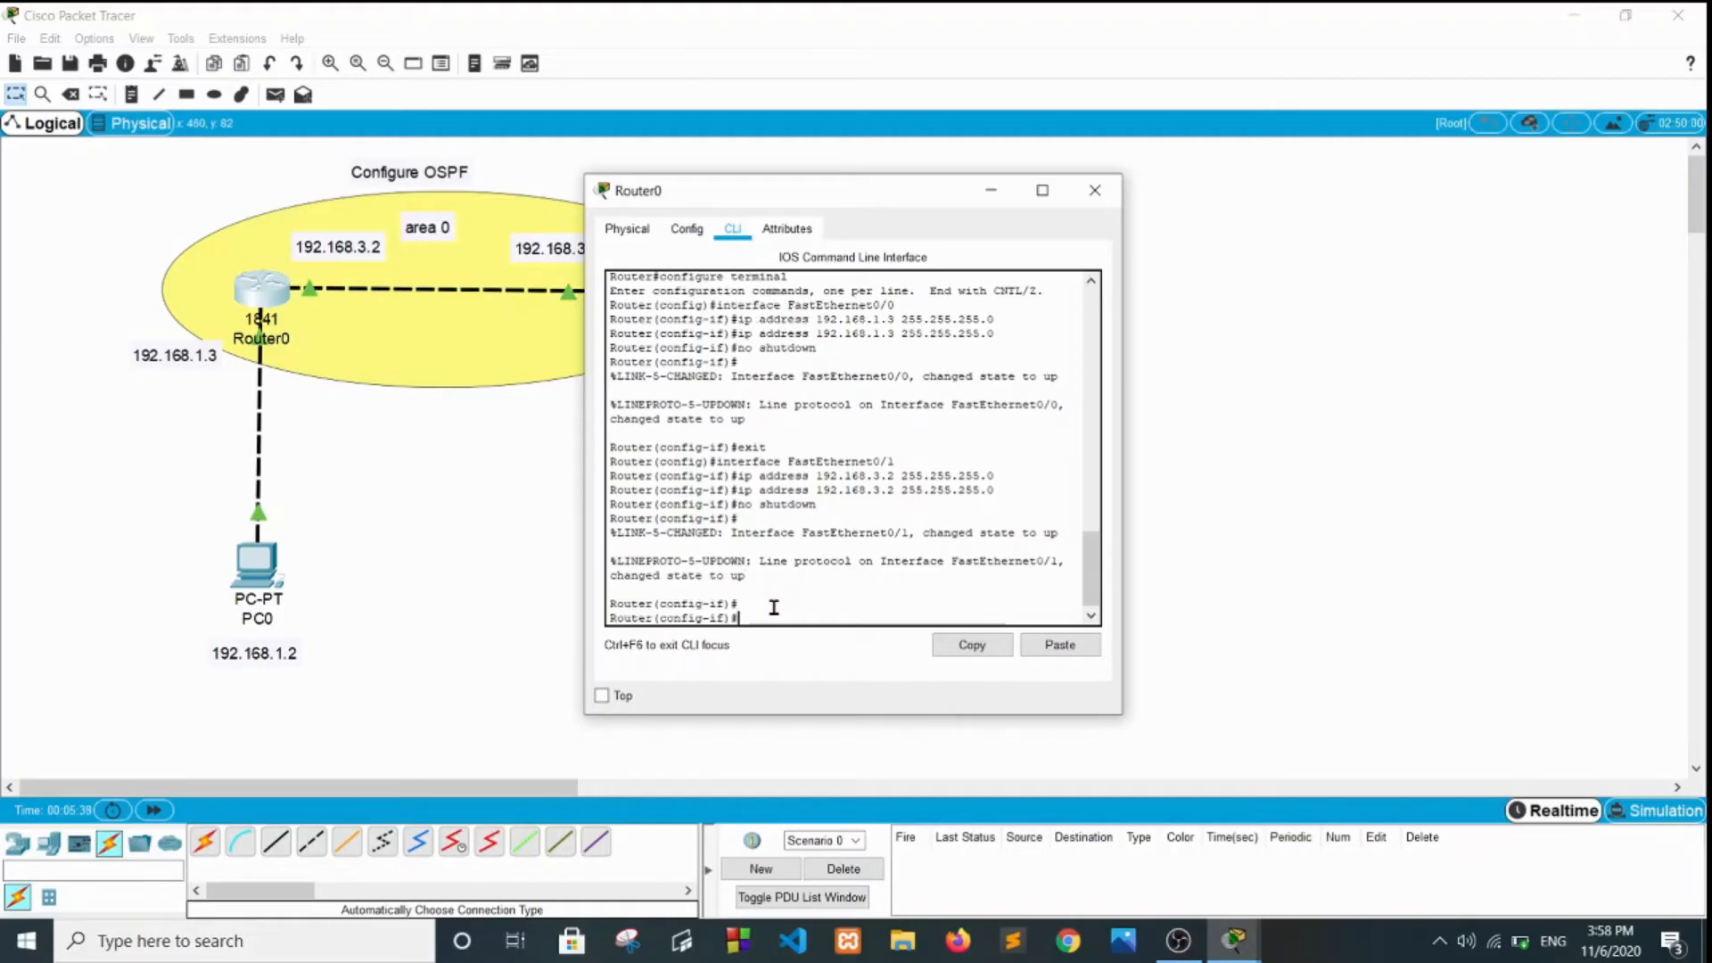
text(exit)
key(Return)
text(exit)
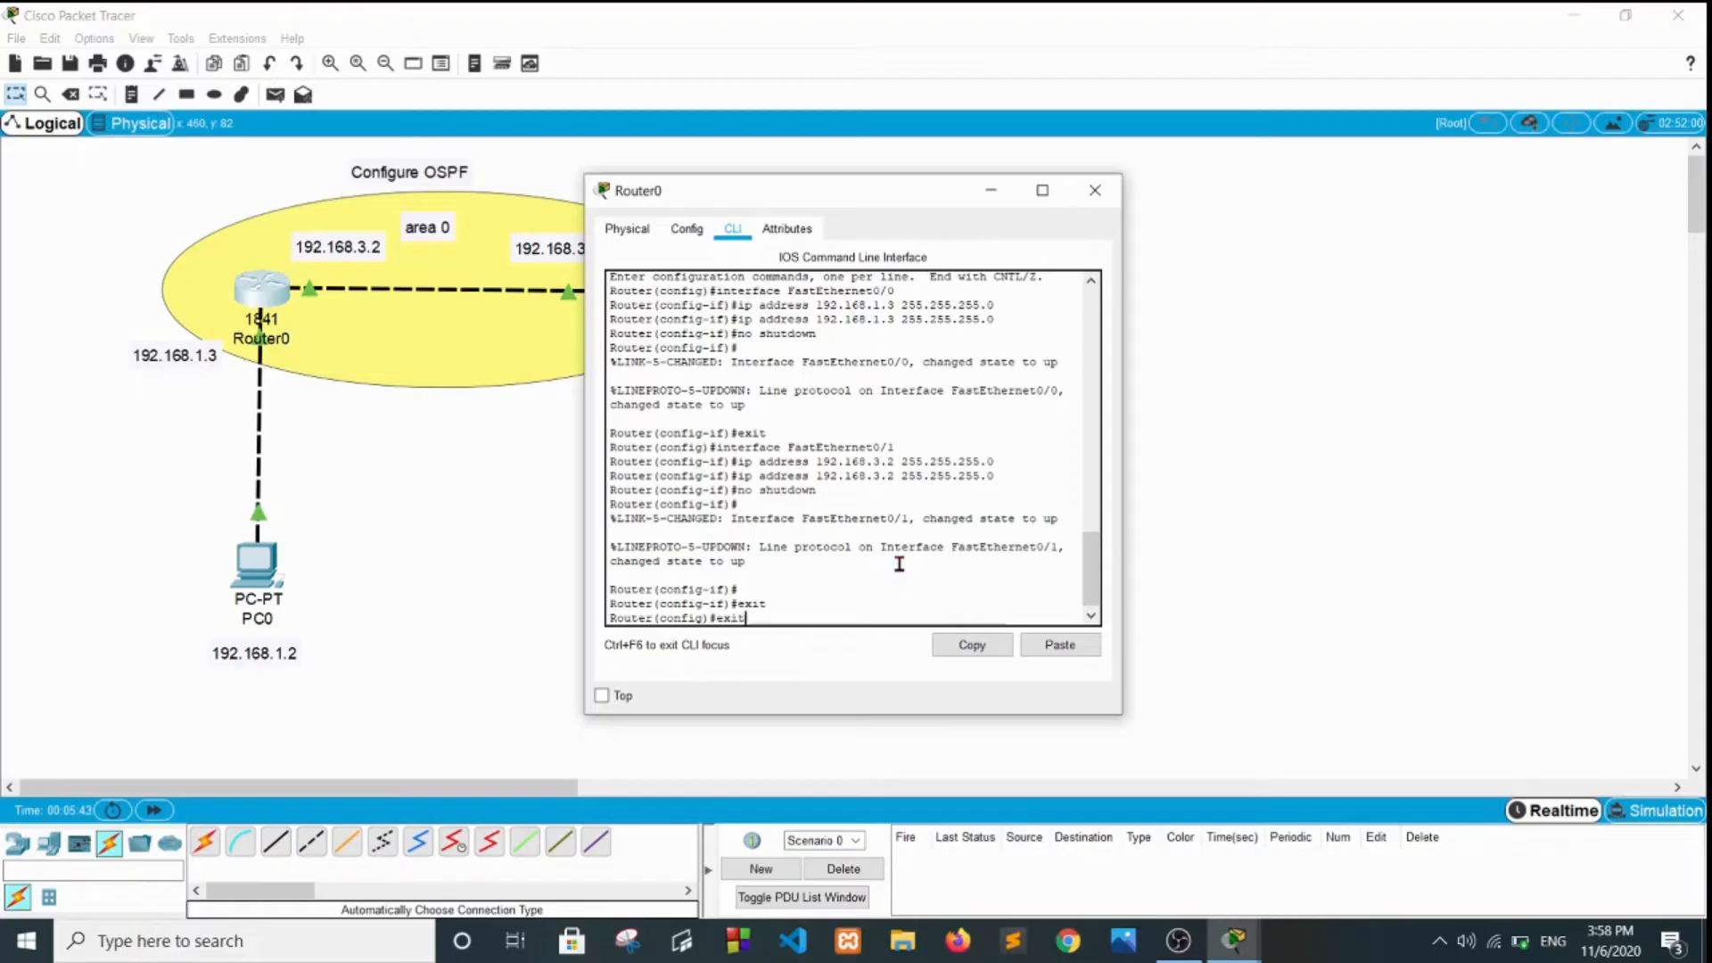
key(Return)
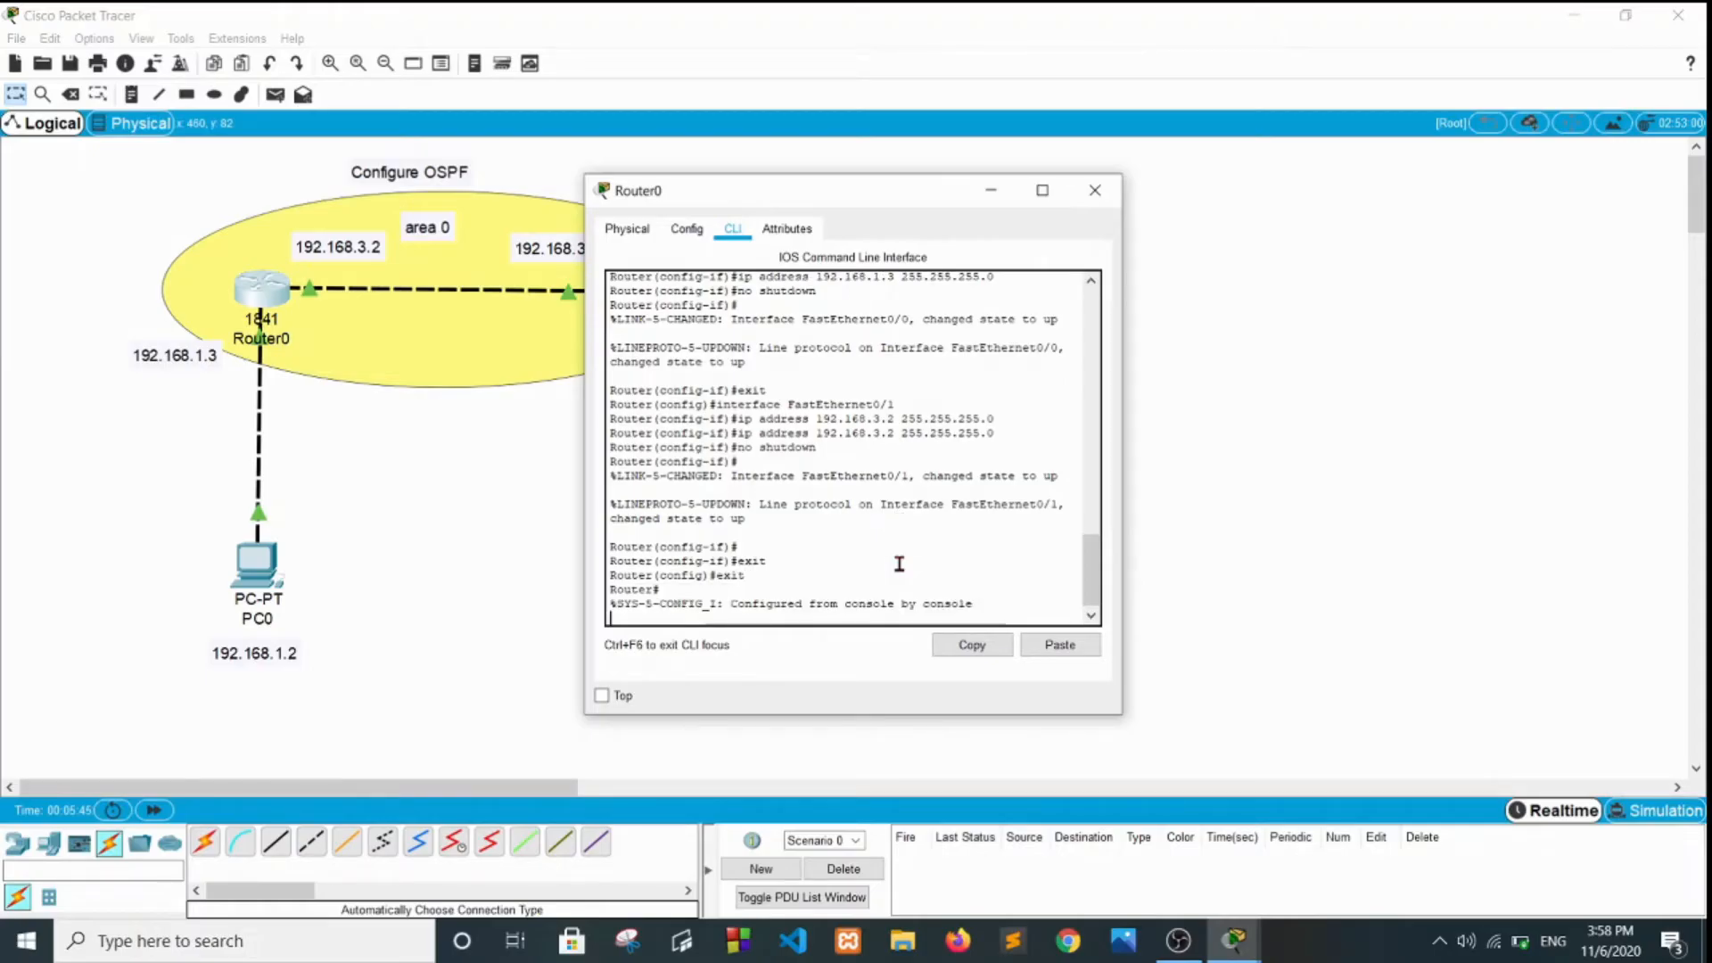
key(Return)
text(exit)
key(Return)
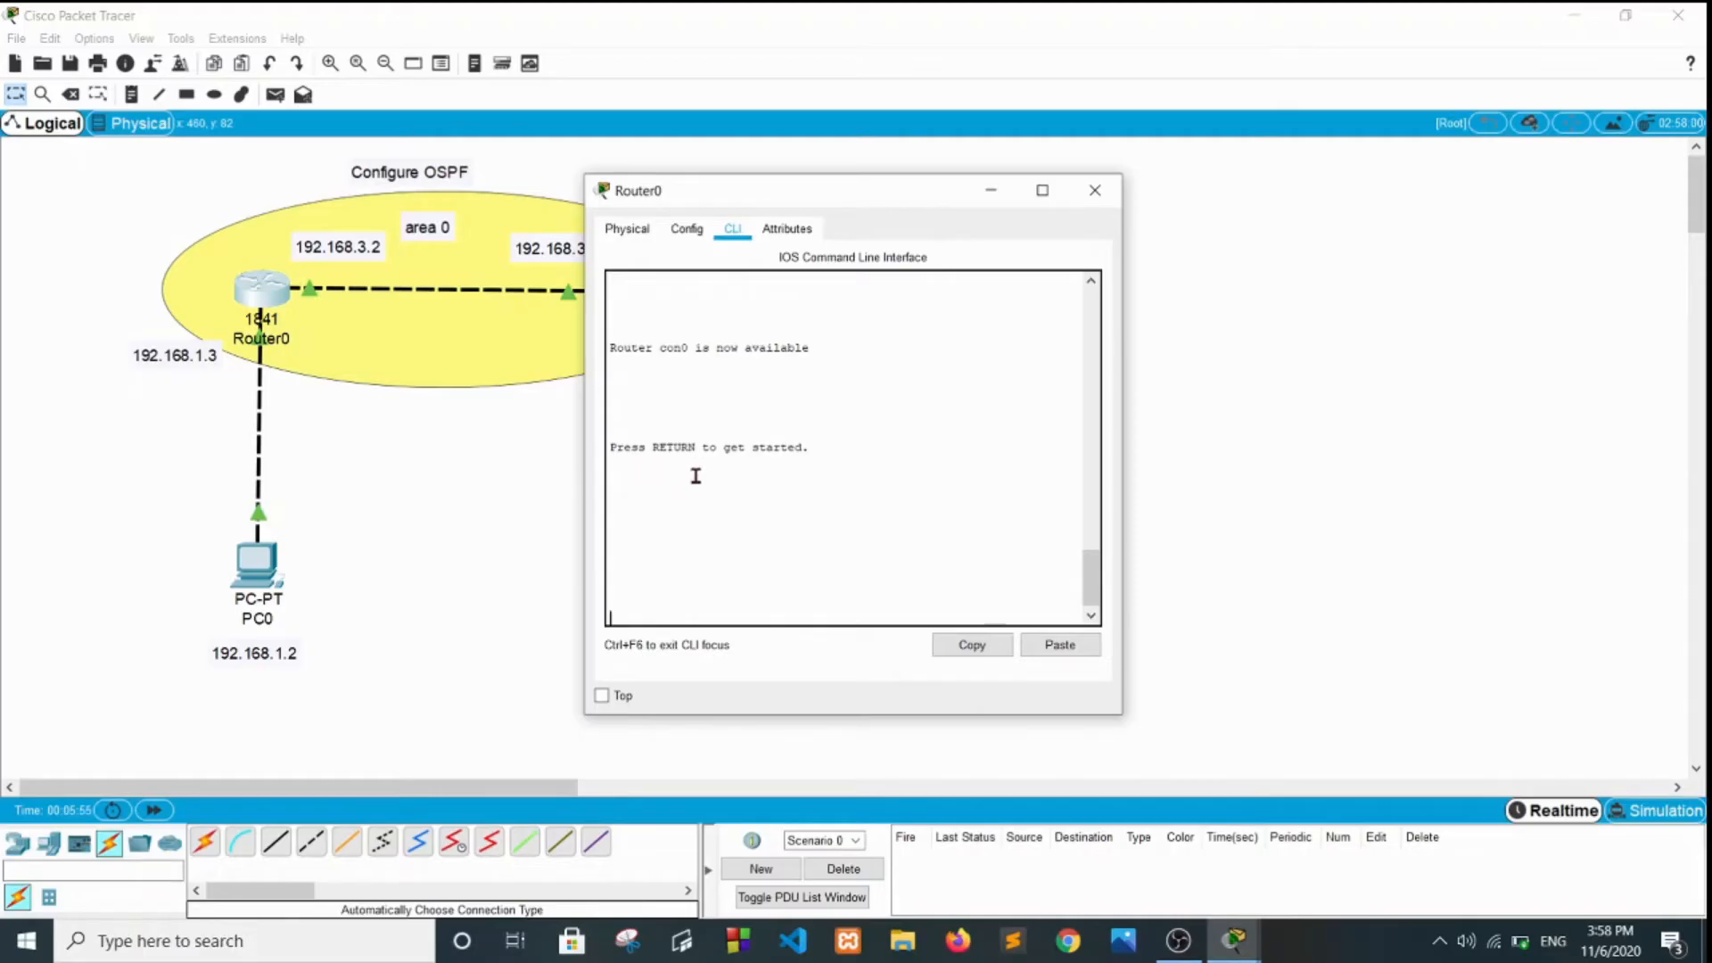
Start a new console session on Router0, enter privileged and global configuration modes, and start OSPF process 1
key(Return)
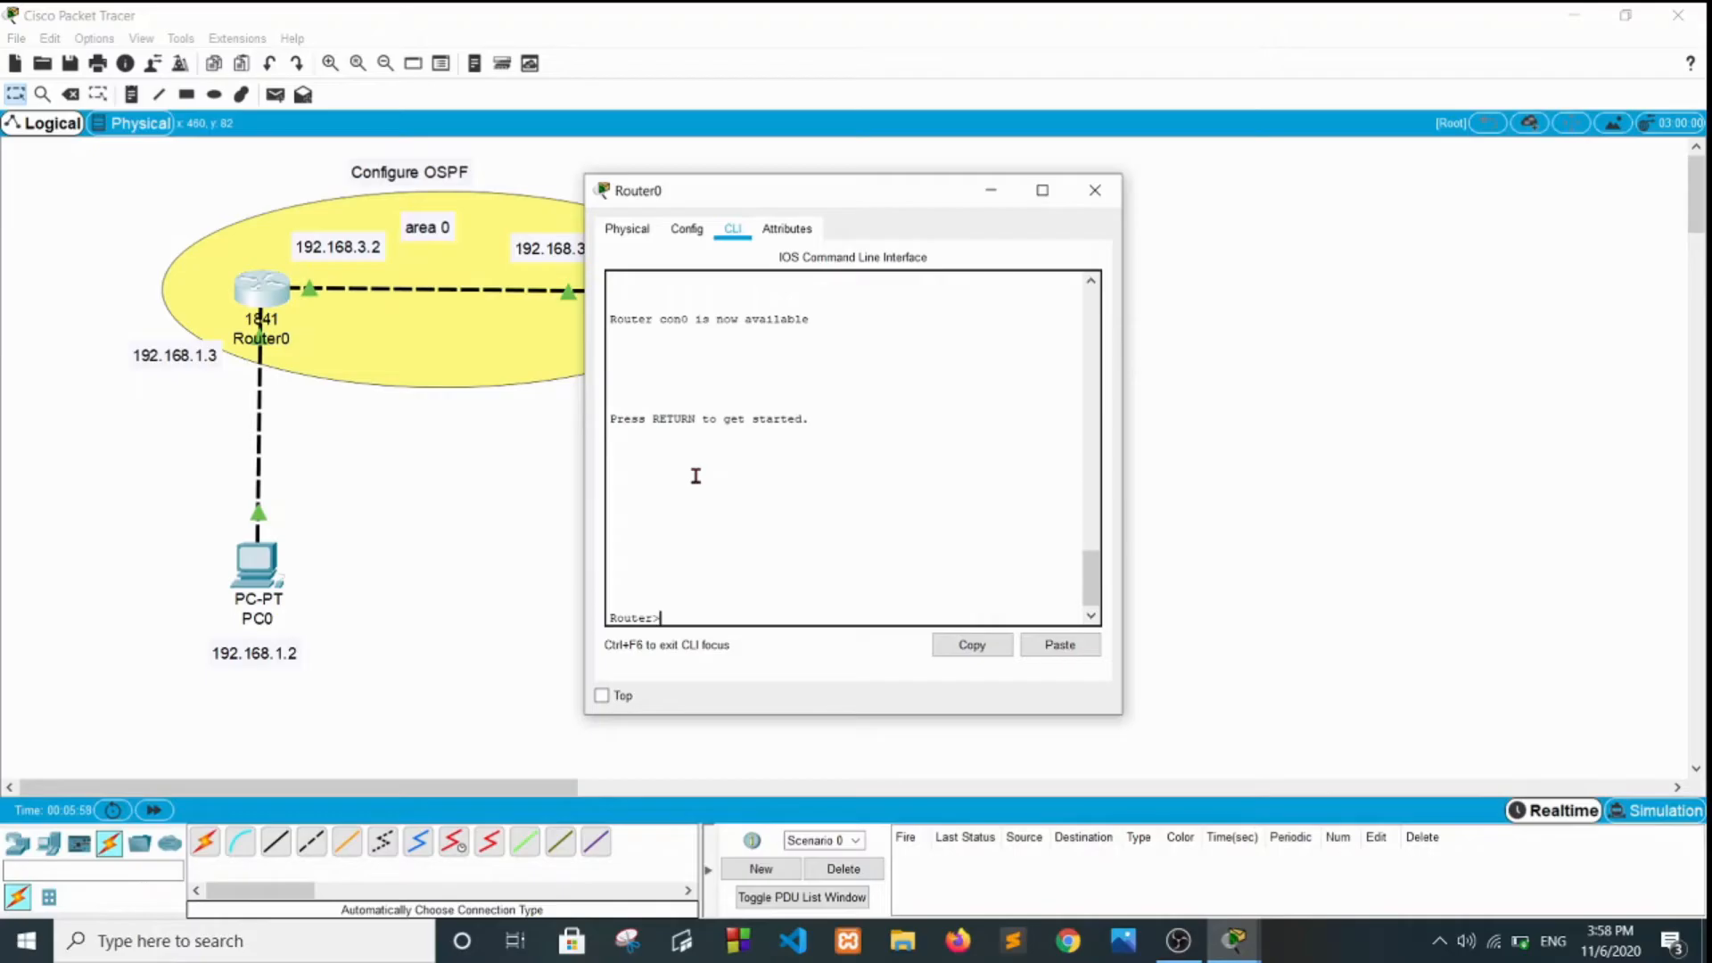
text(enable)
key(Return)
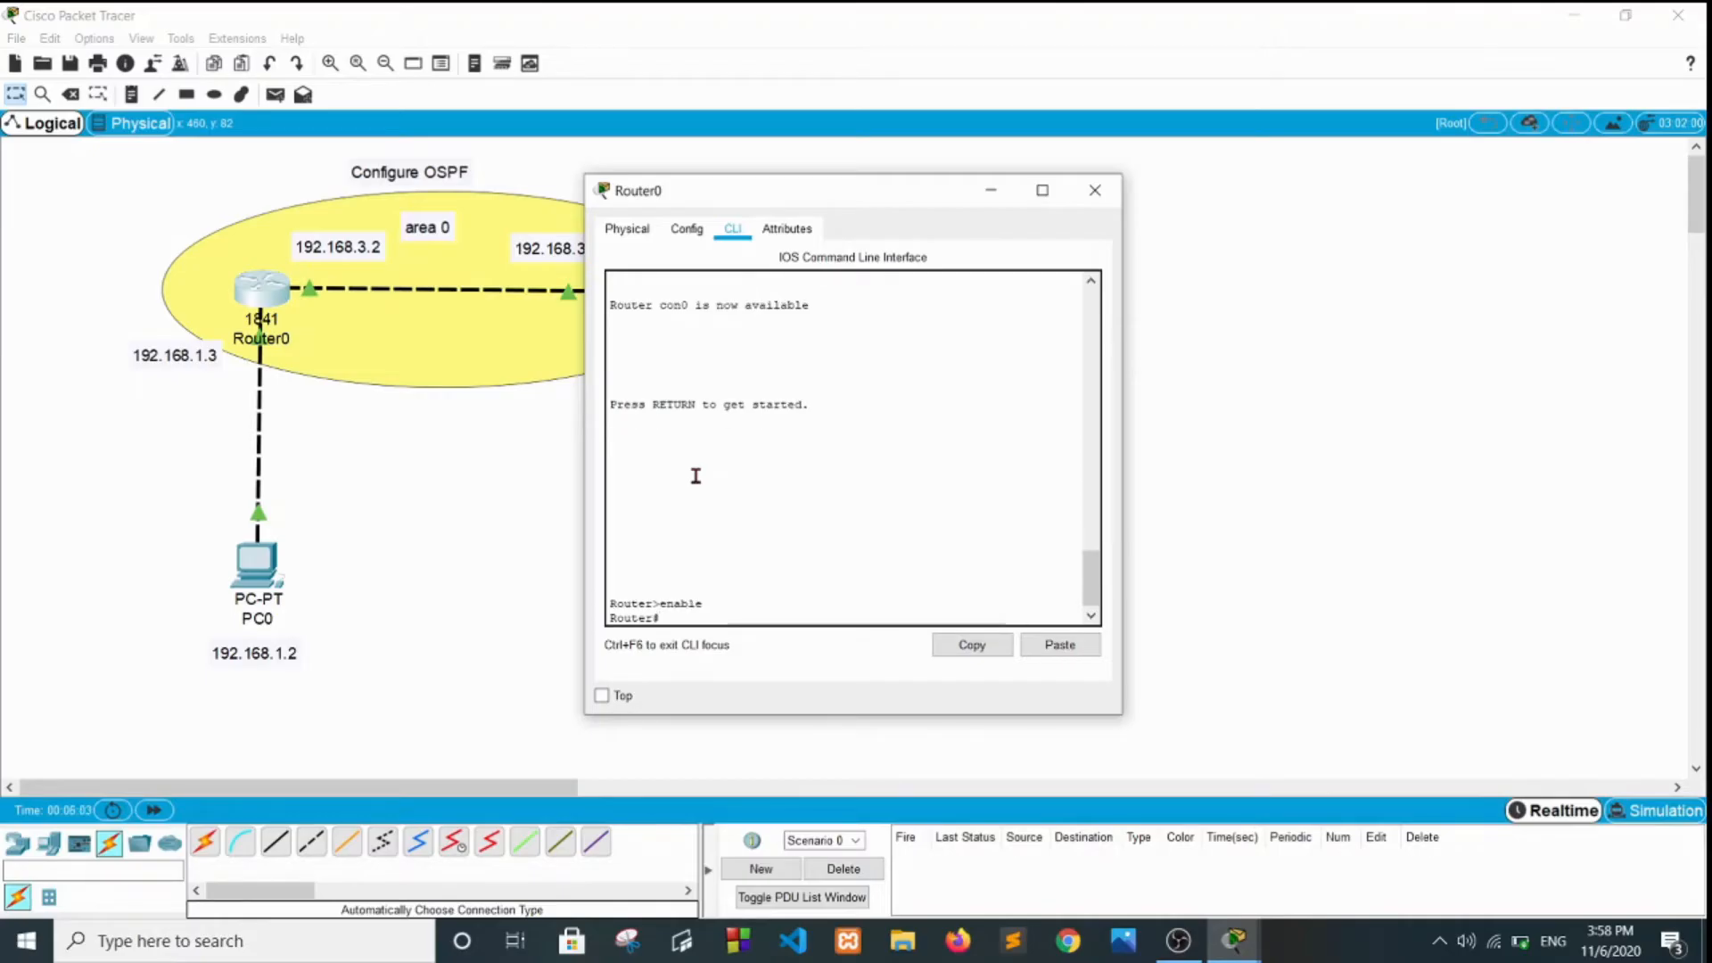
text(ci)
text(nf)
text(igure )
text(termi)
text(nal)
key(Return)
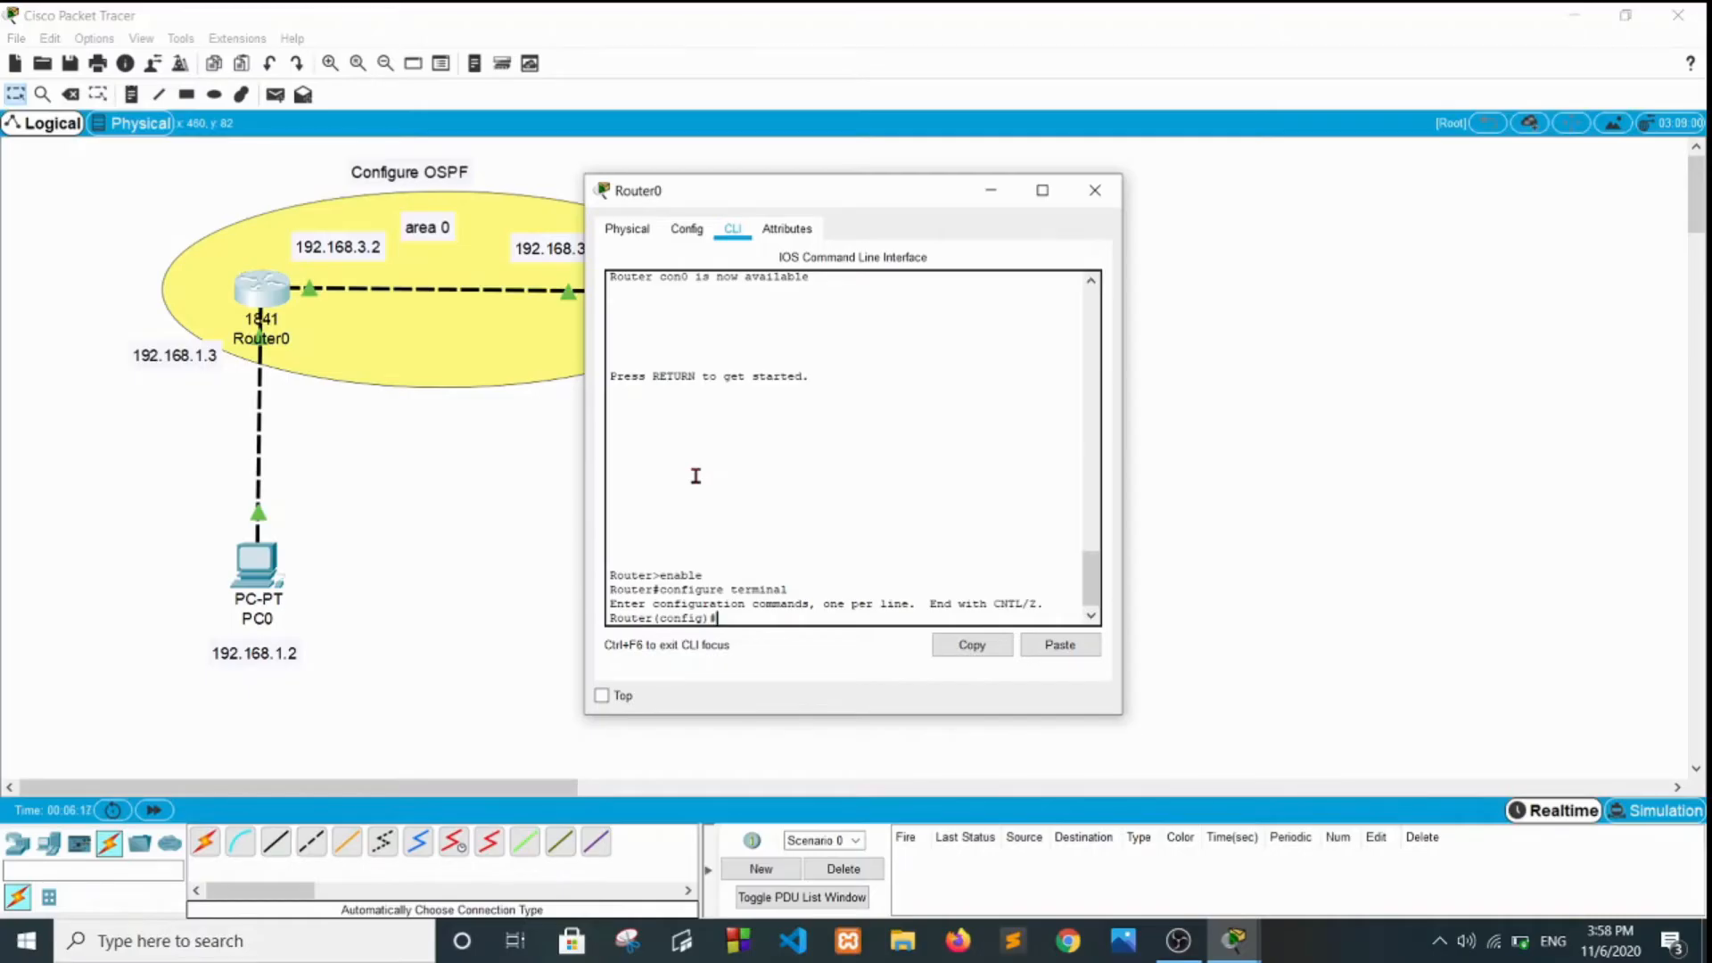
text(router ospf 1)
key(Return)
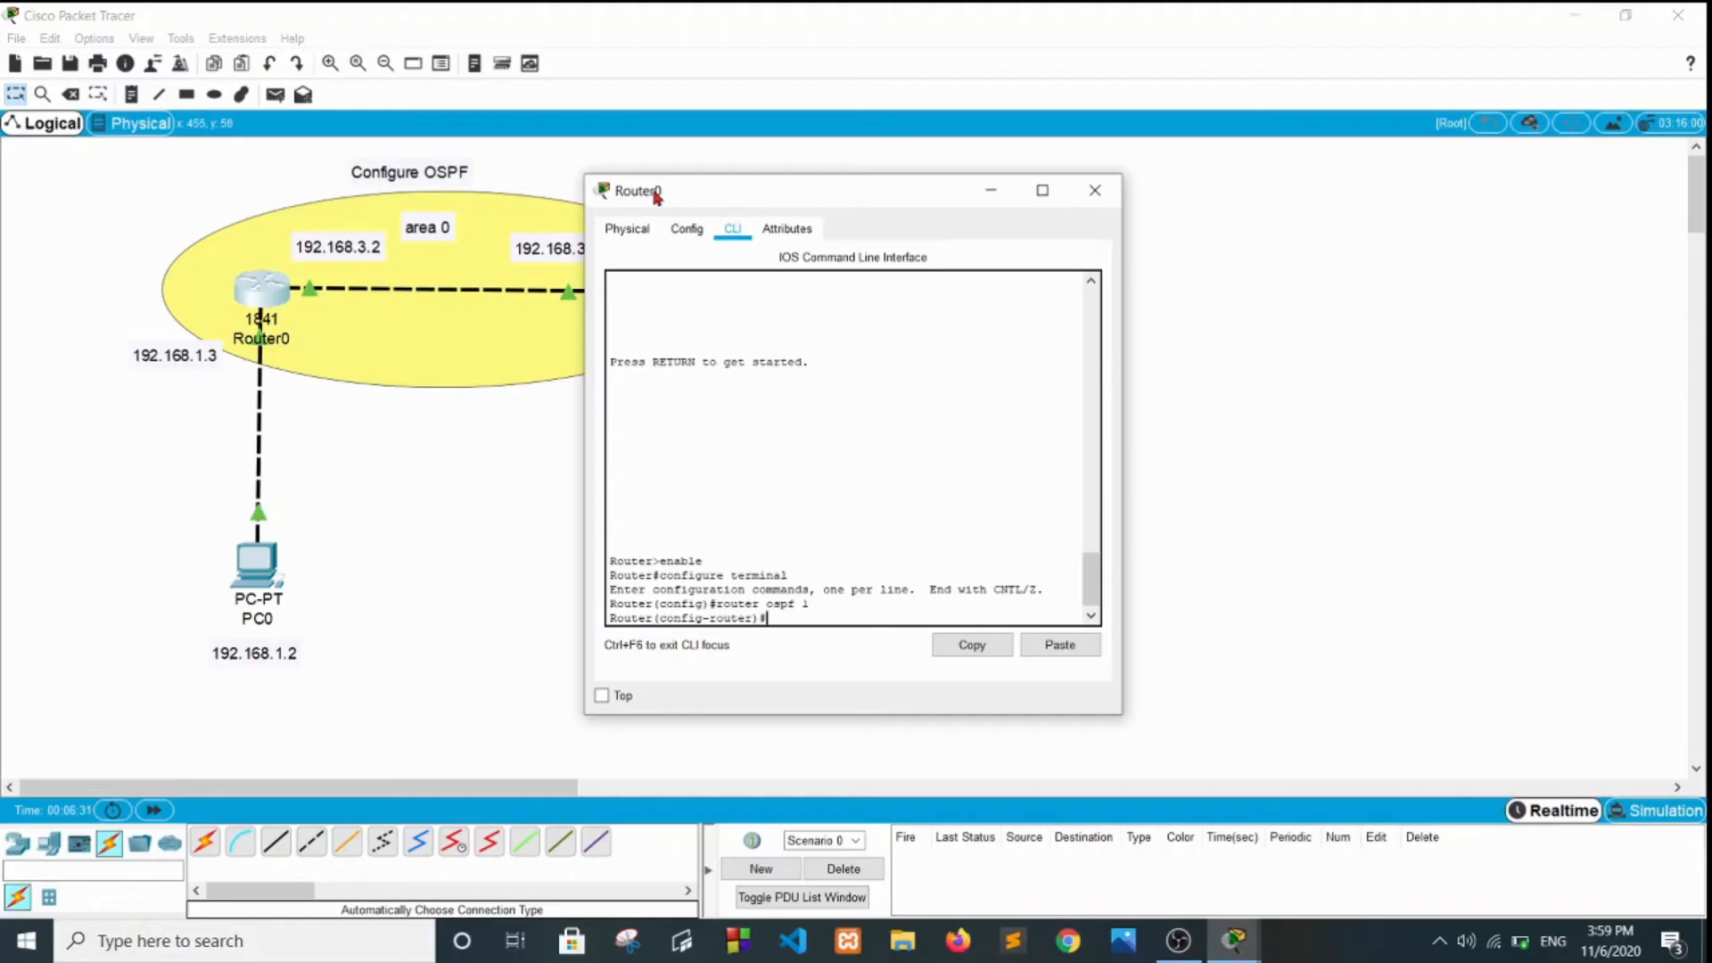
Advertise network 192.168.1.0 with wildcard 0.0.0.255 in area 0 under Router0's OSPF process
drag(655, 195, 830, 198)
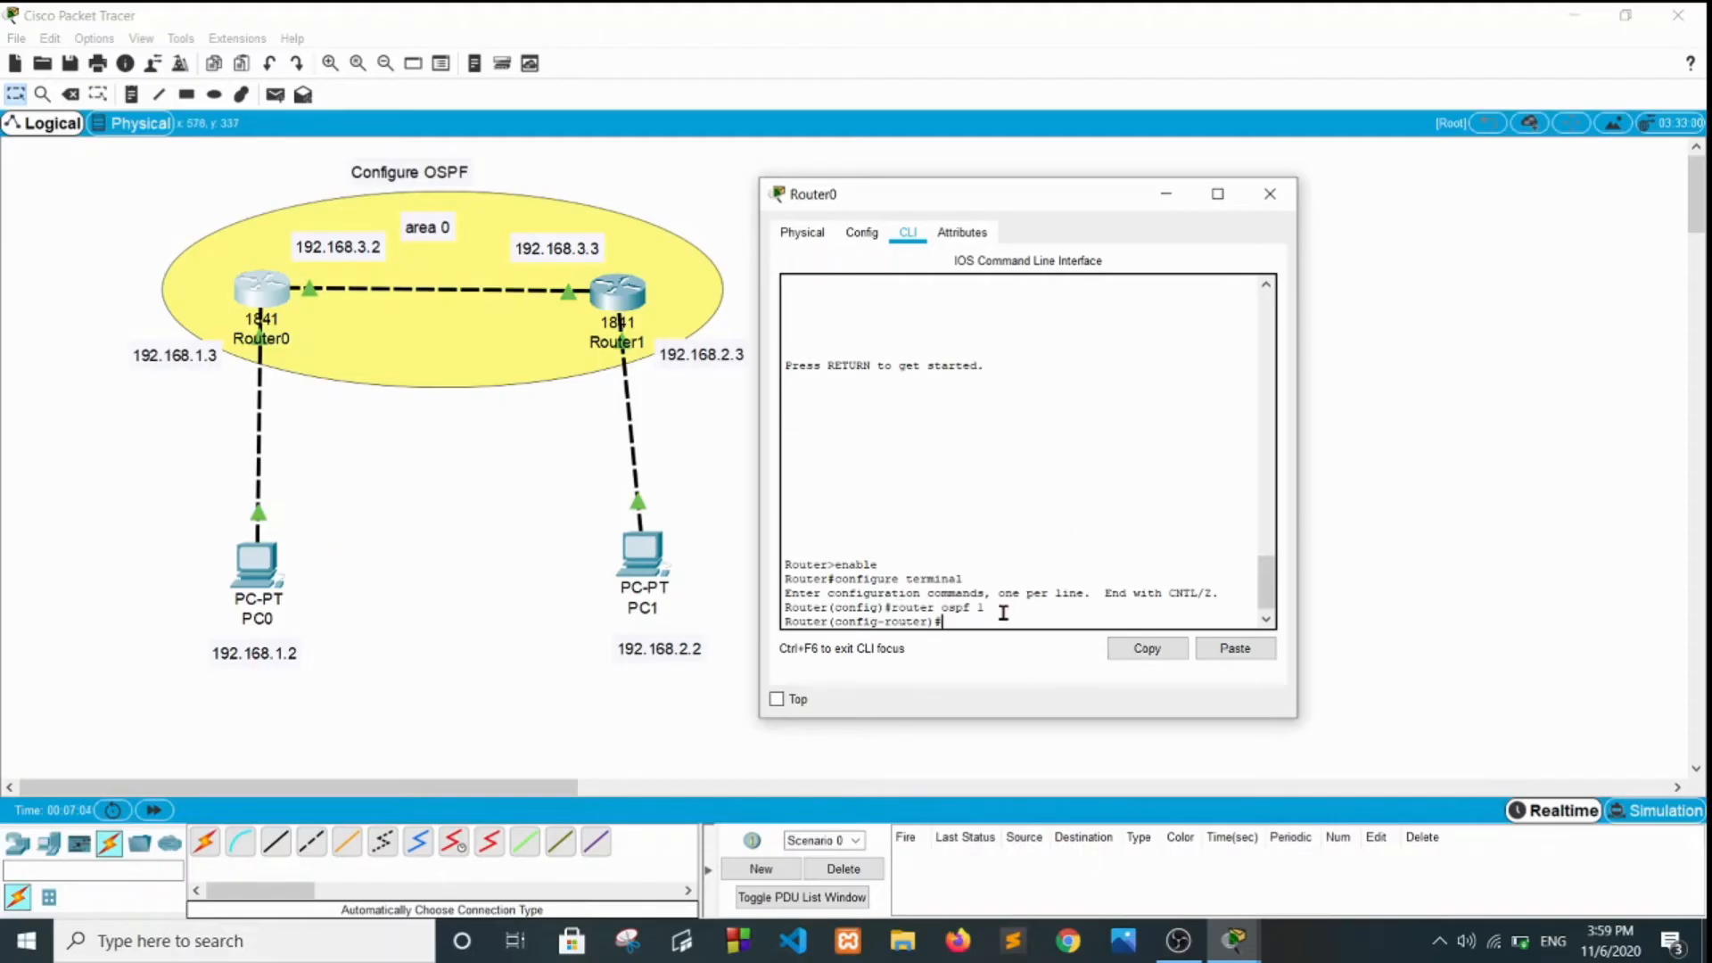
text(network 192.168.1)
text(0.0.0.255)
text(area 0)
key(Return)
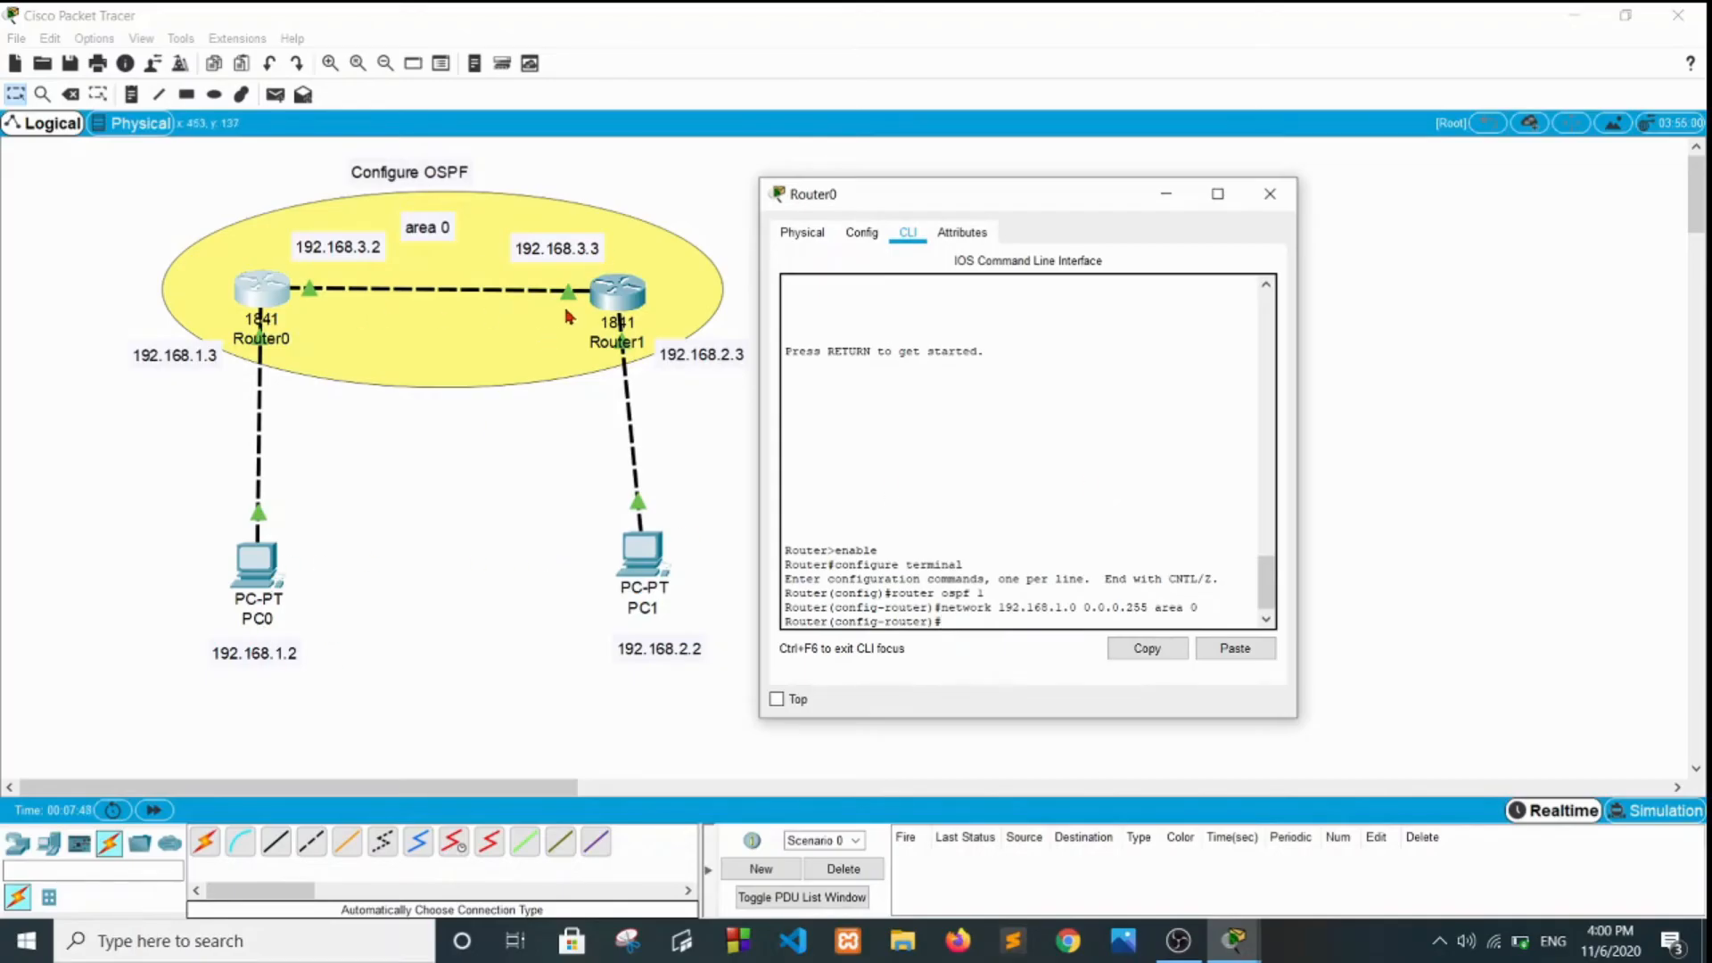
Advertise network 192.168.3.0 with wildcard 0.0.0.255 in area 0 on Router0, then exit OSPF configuration and close the router window
text(network 192.168.3.0 0.0.0.255 area)
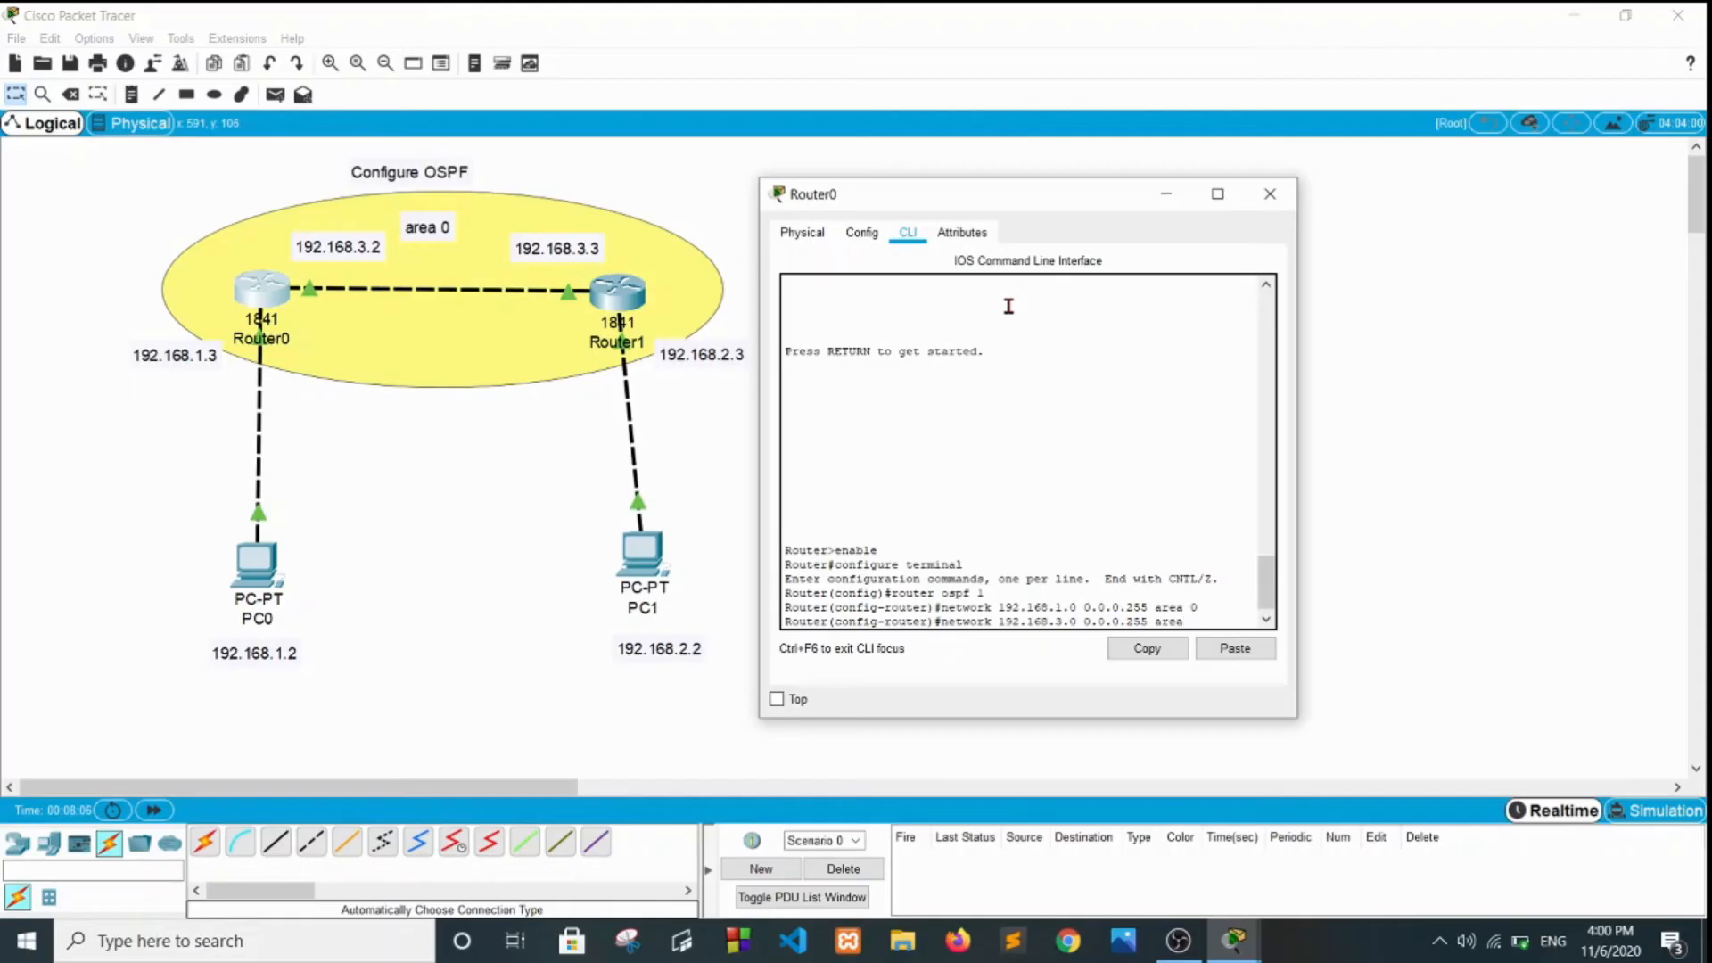
text( 0)
key(Return)
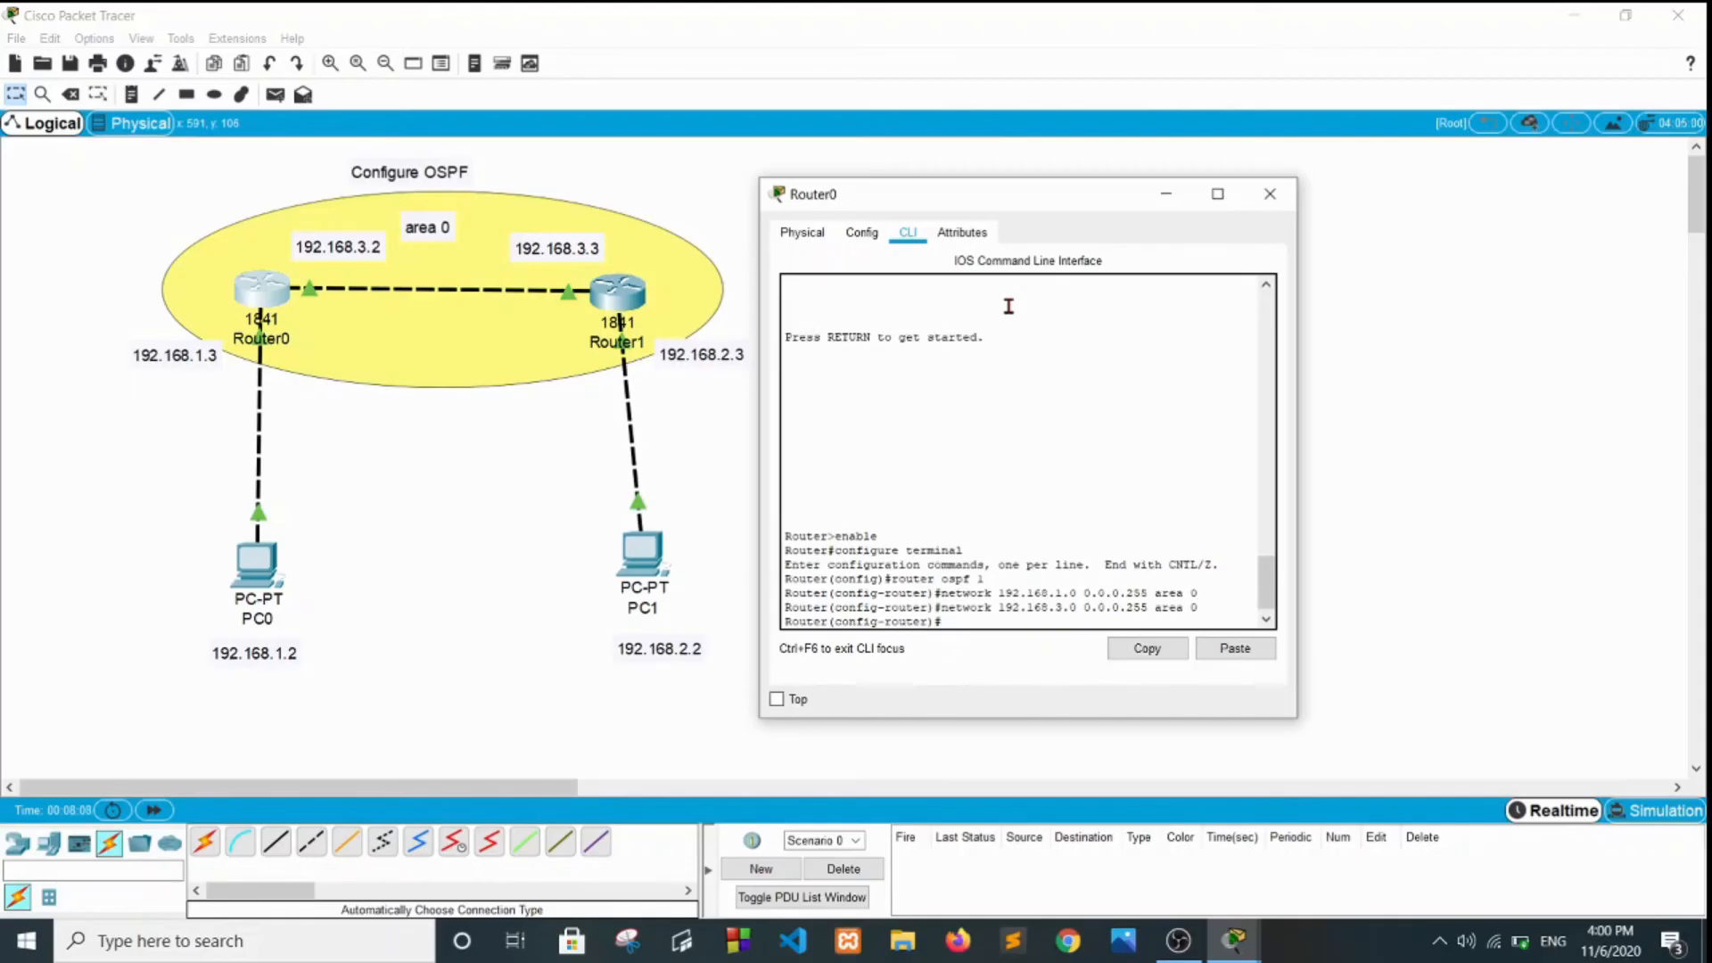
text(exit)
key(Return)
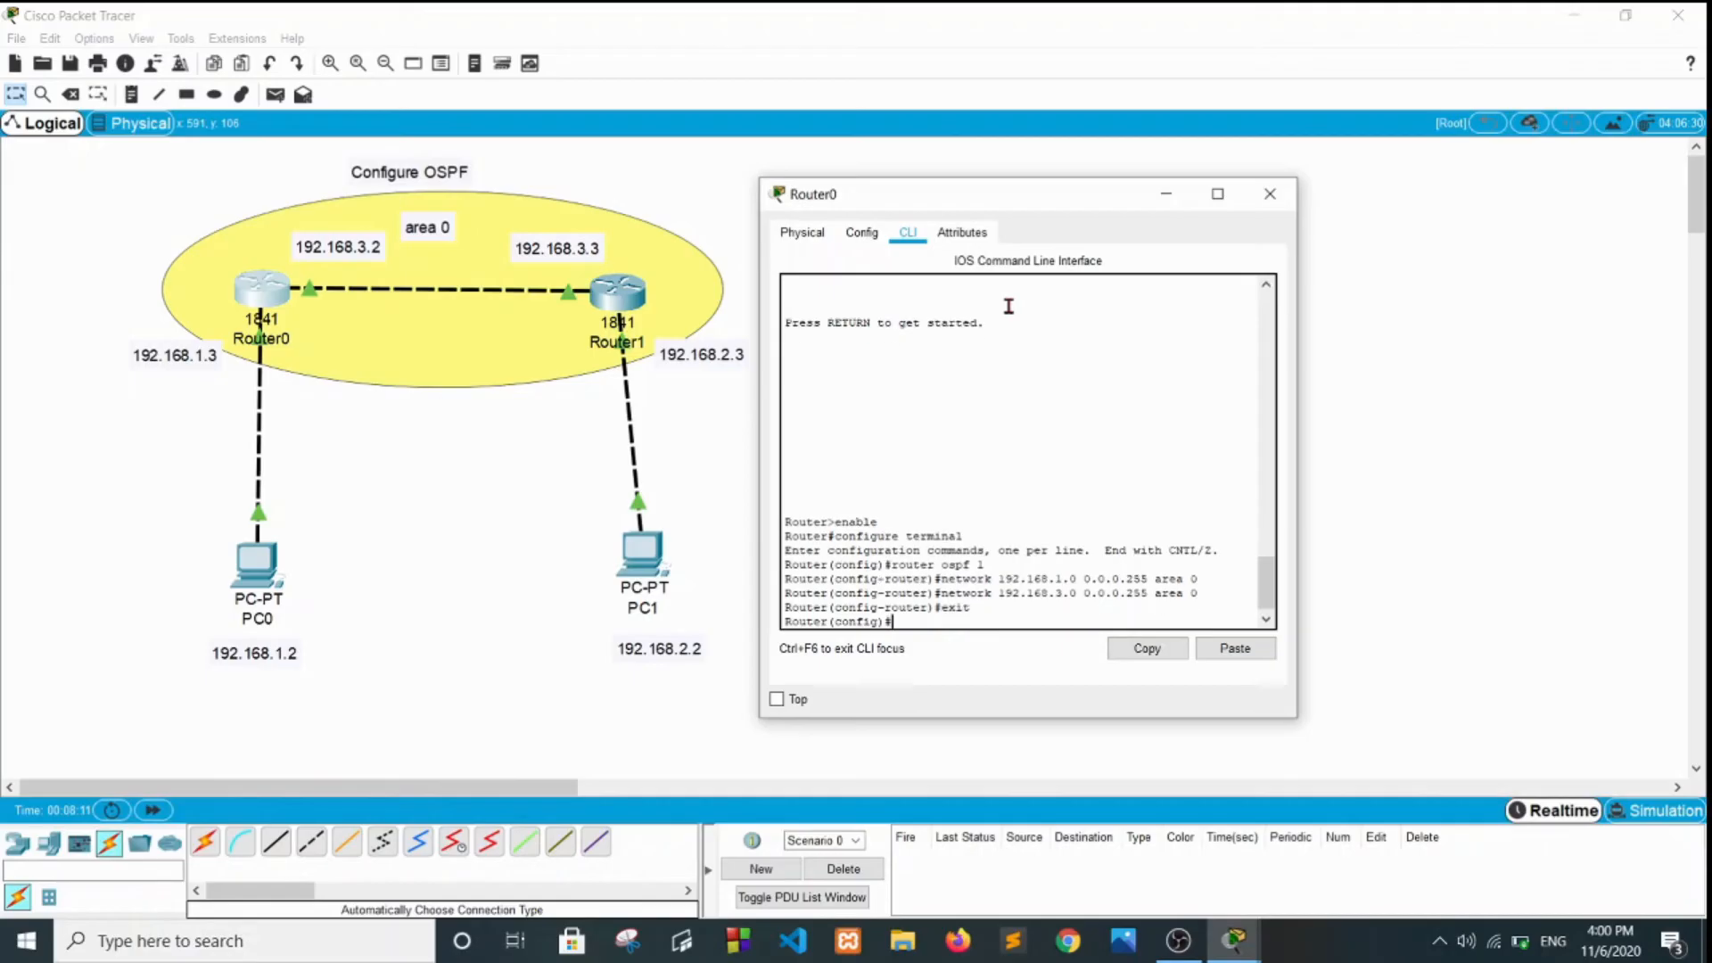
click(1256, 189)
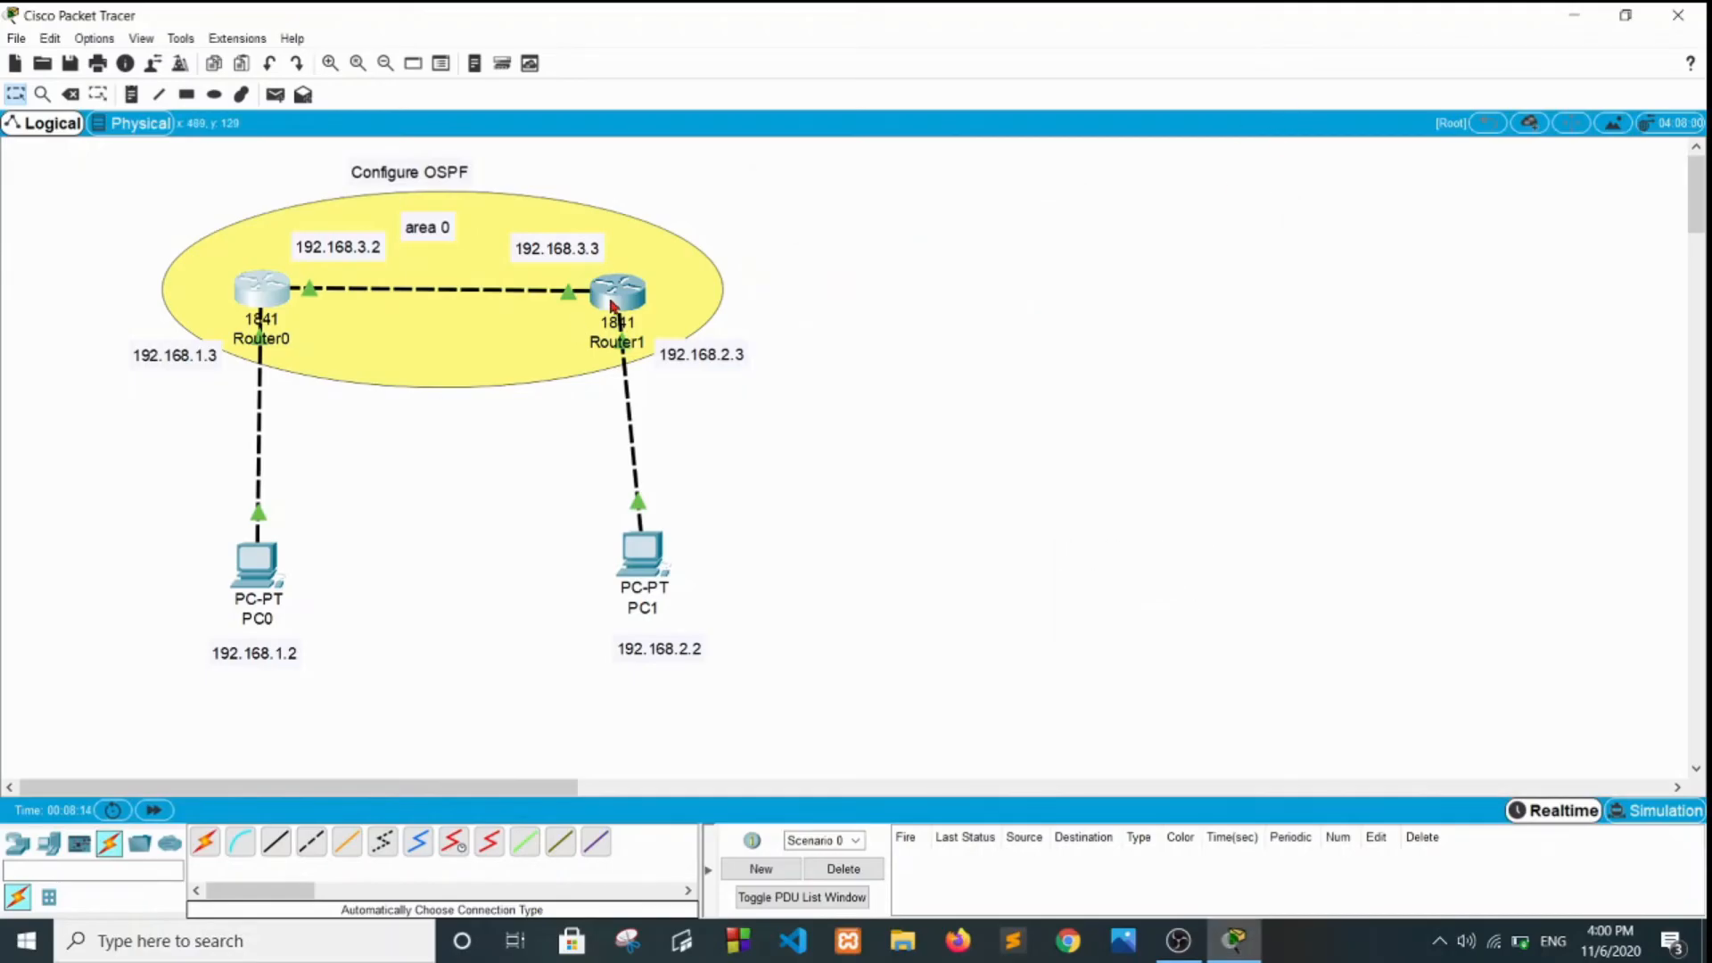
Open Router1's command line clear of the topology and exit its configuration modes until the console session is closed
click(596, 313)
drag(759, 184, 1003, 163)
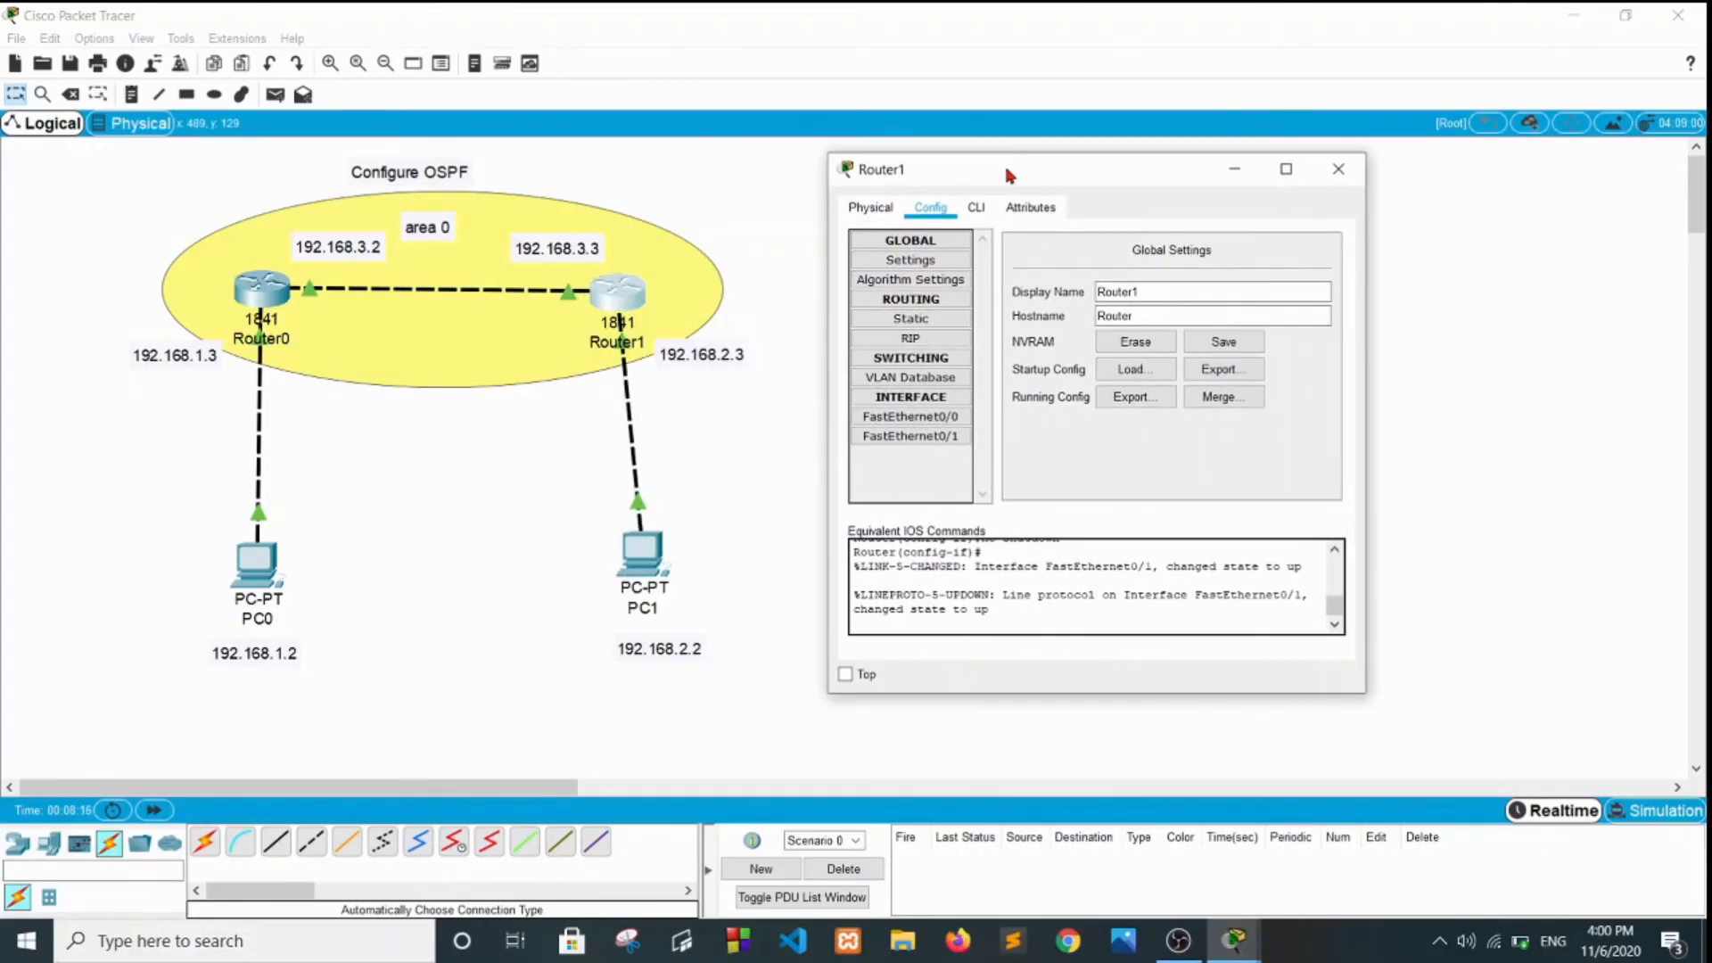
click(976, 219)
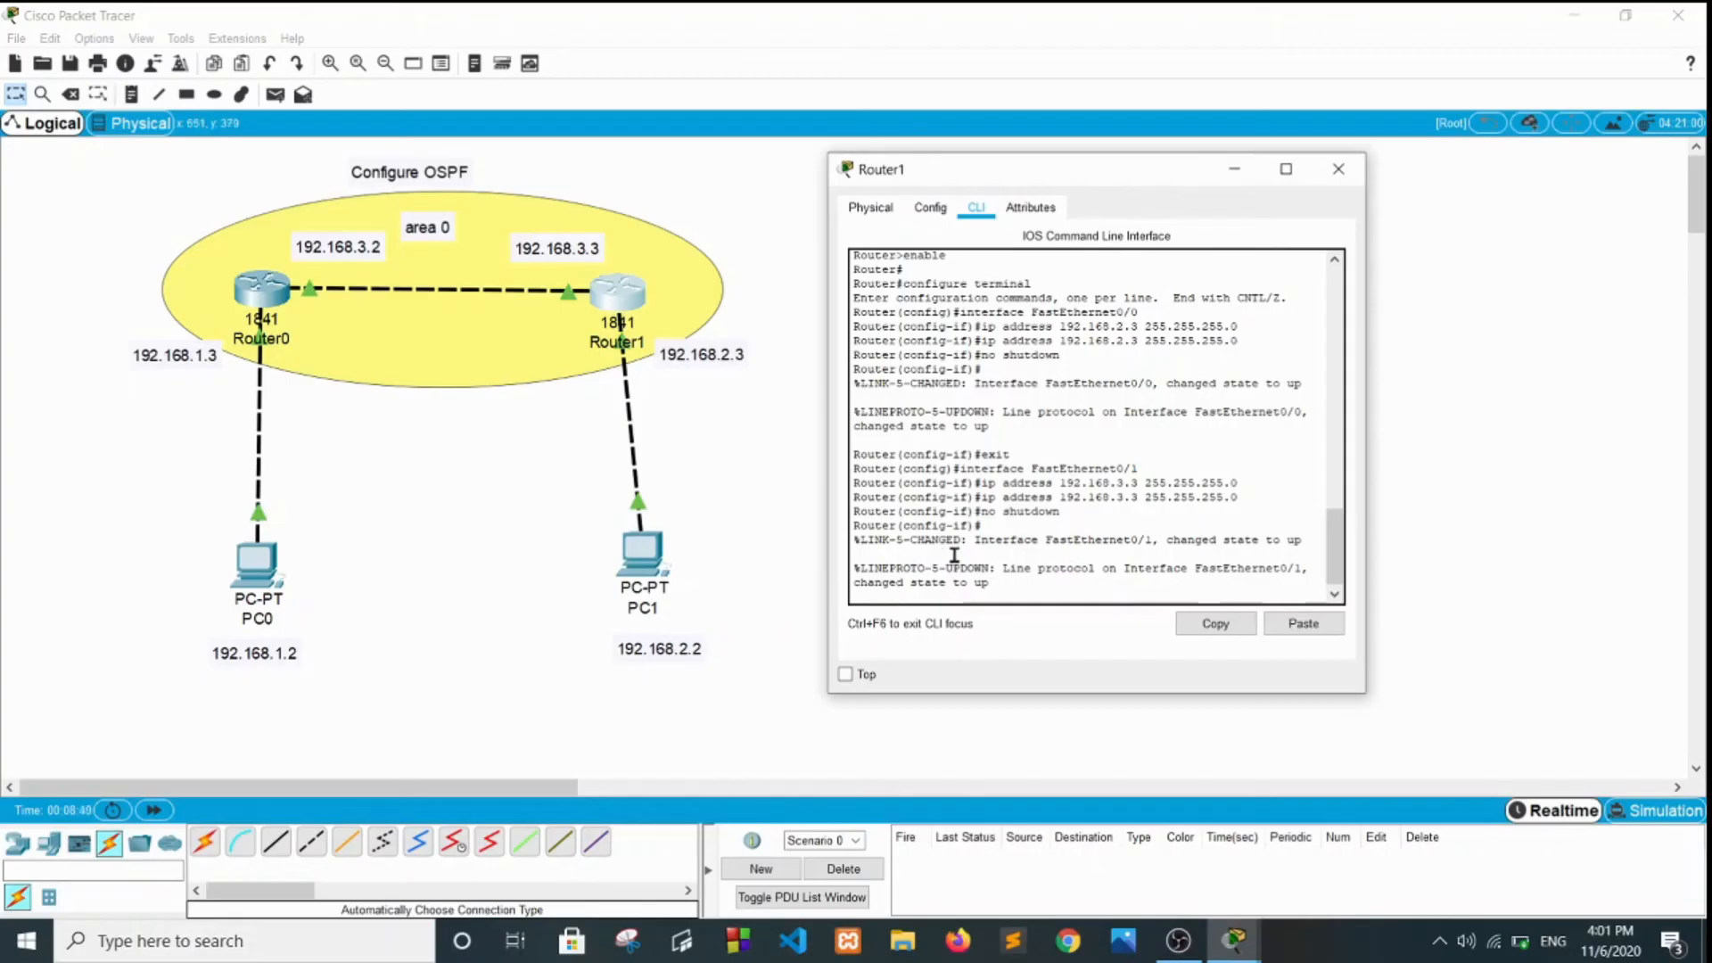
scroll(953, 555, down, 1)
key(Return)
key(Return)
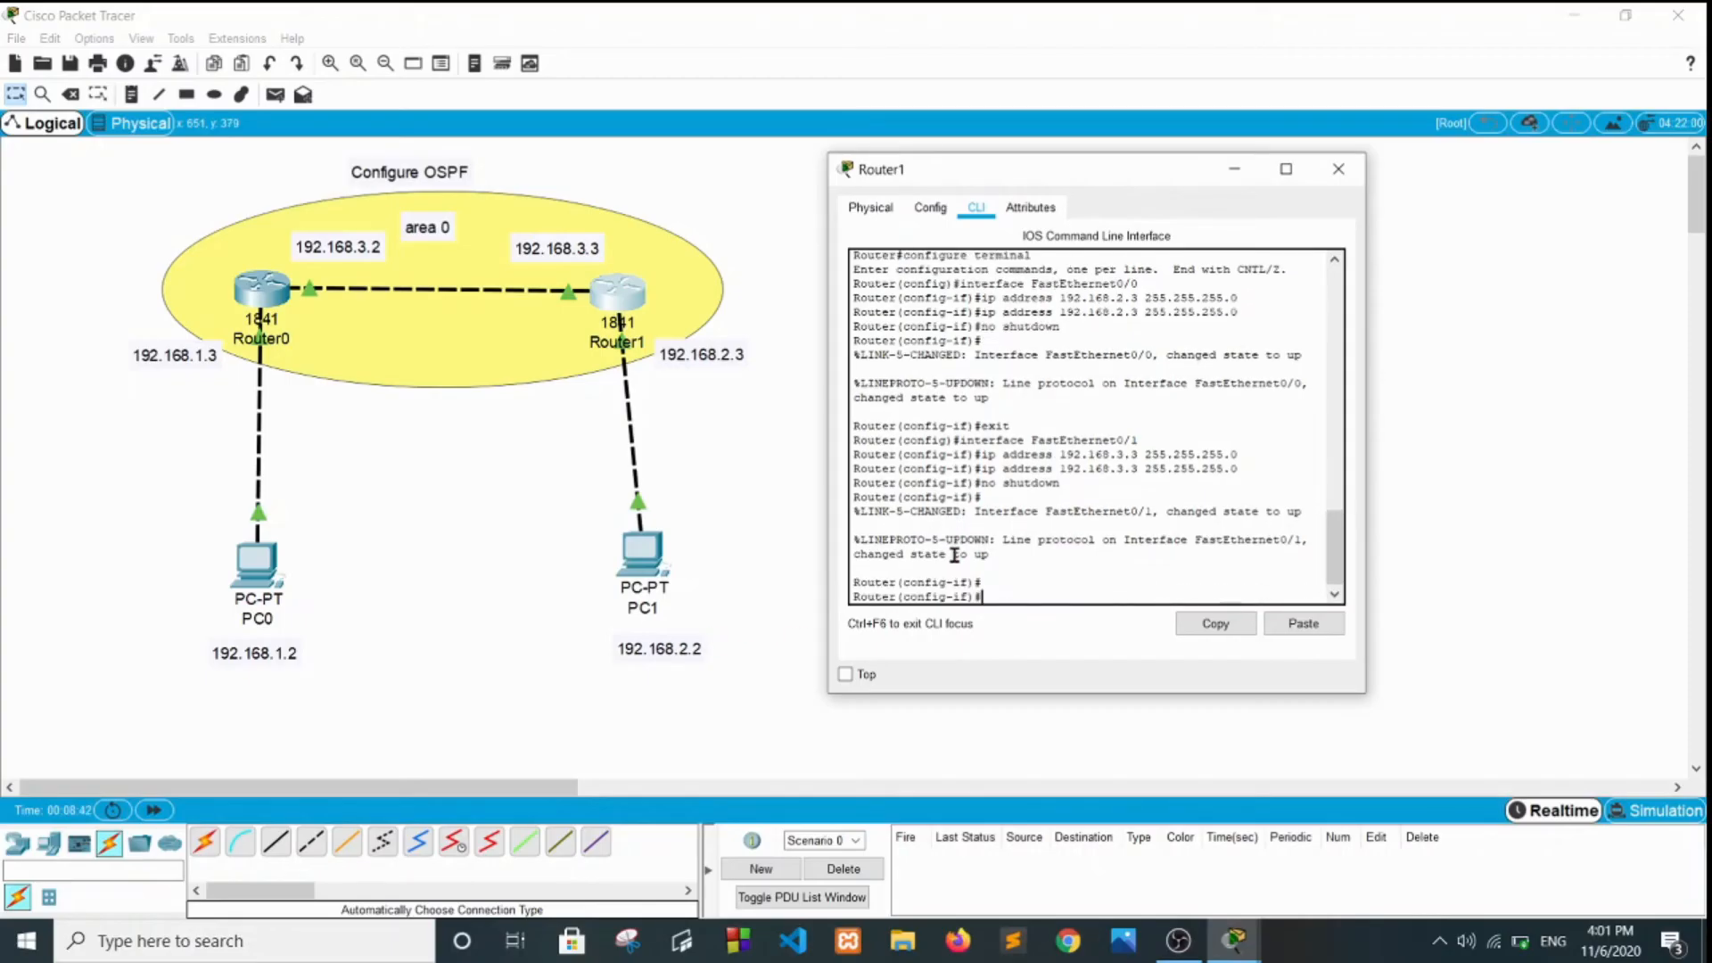
text(exit)
key(Return)
text(er(config)#e)
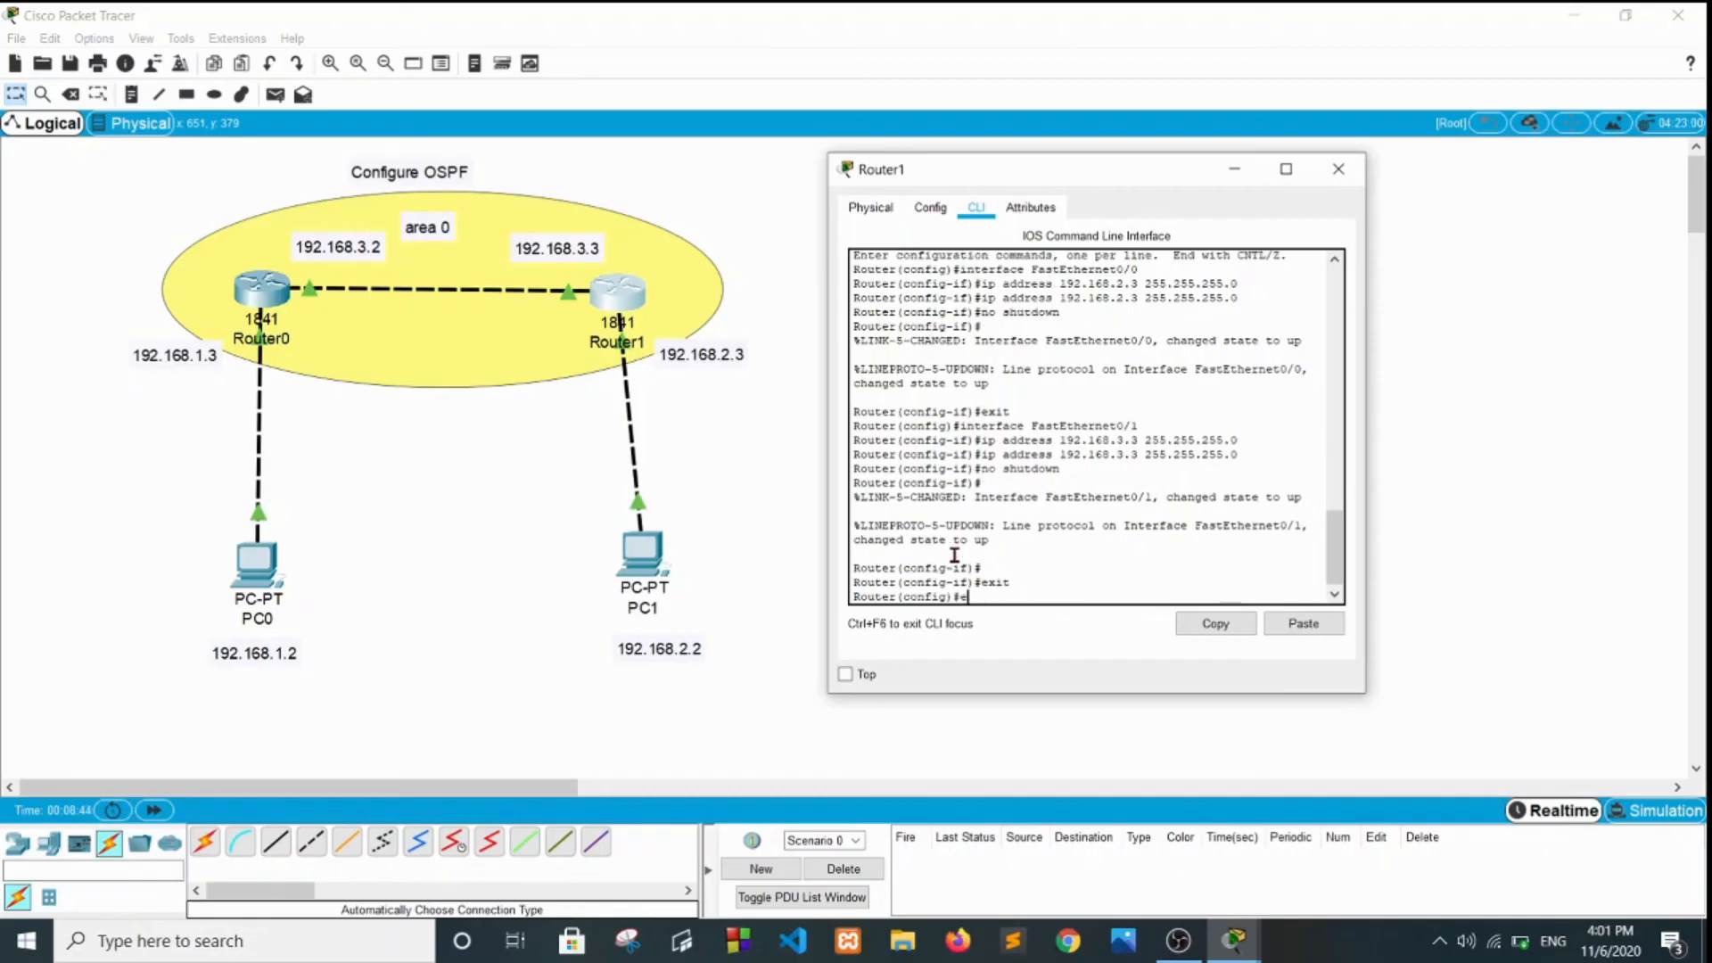
text(xit)
key(Return)
key(Return)
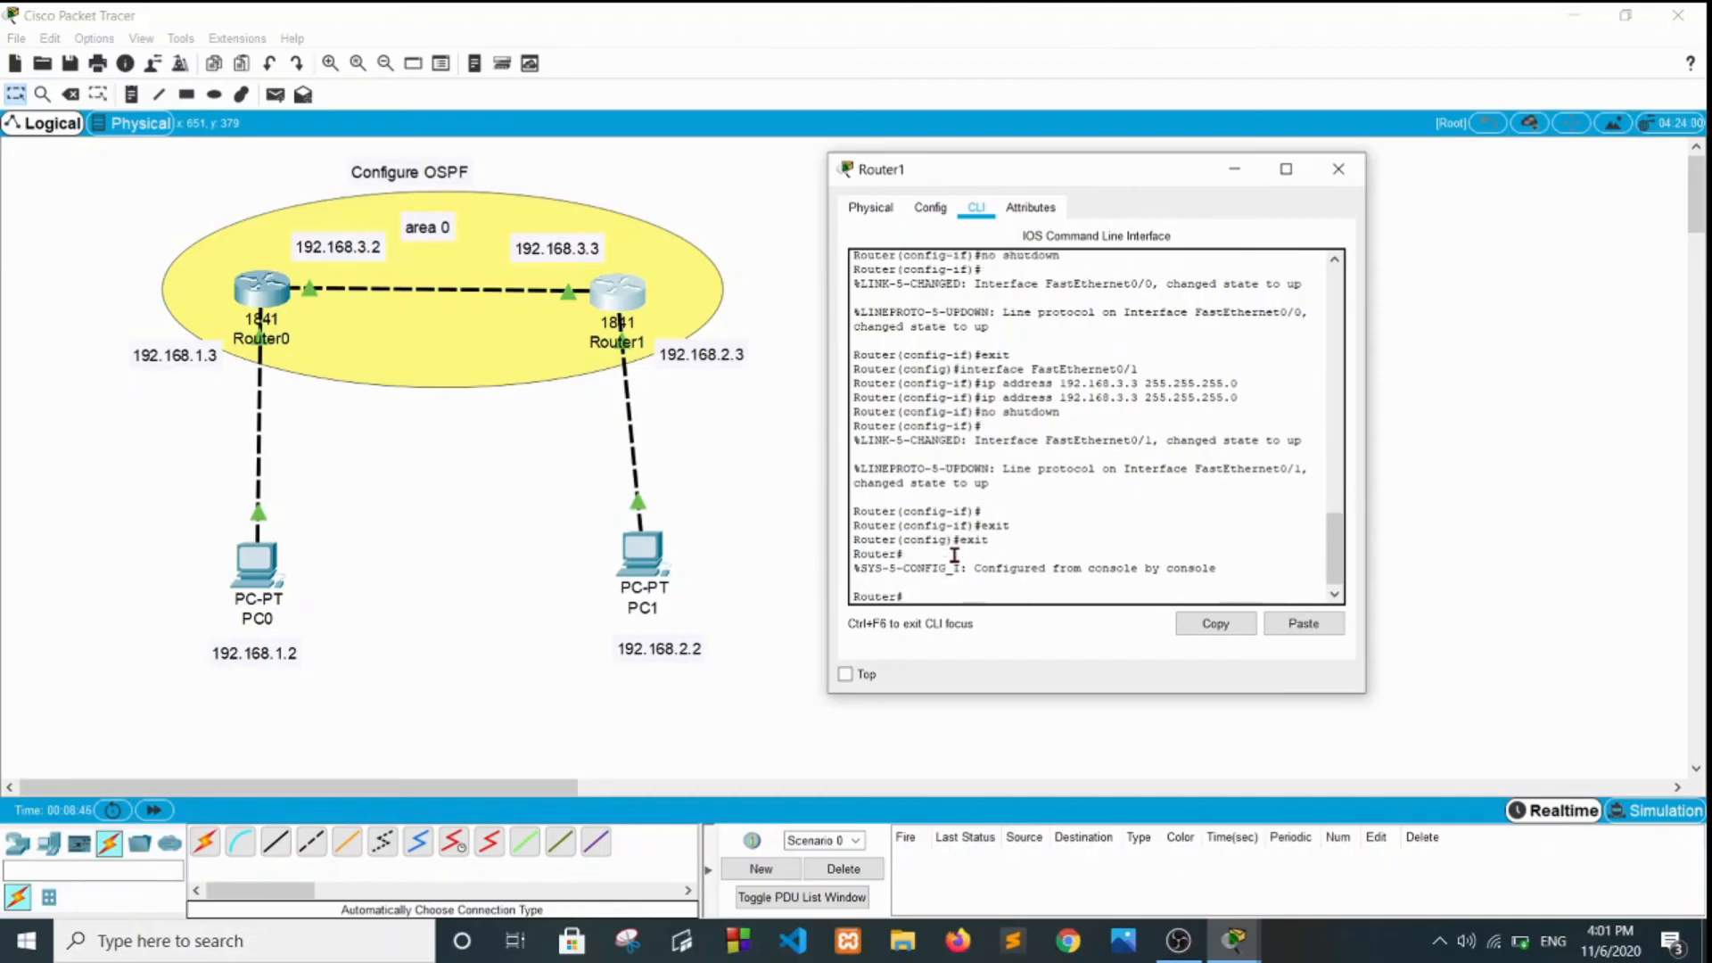
text(exit)
key(Return)
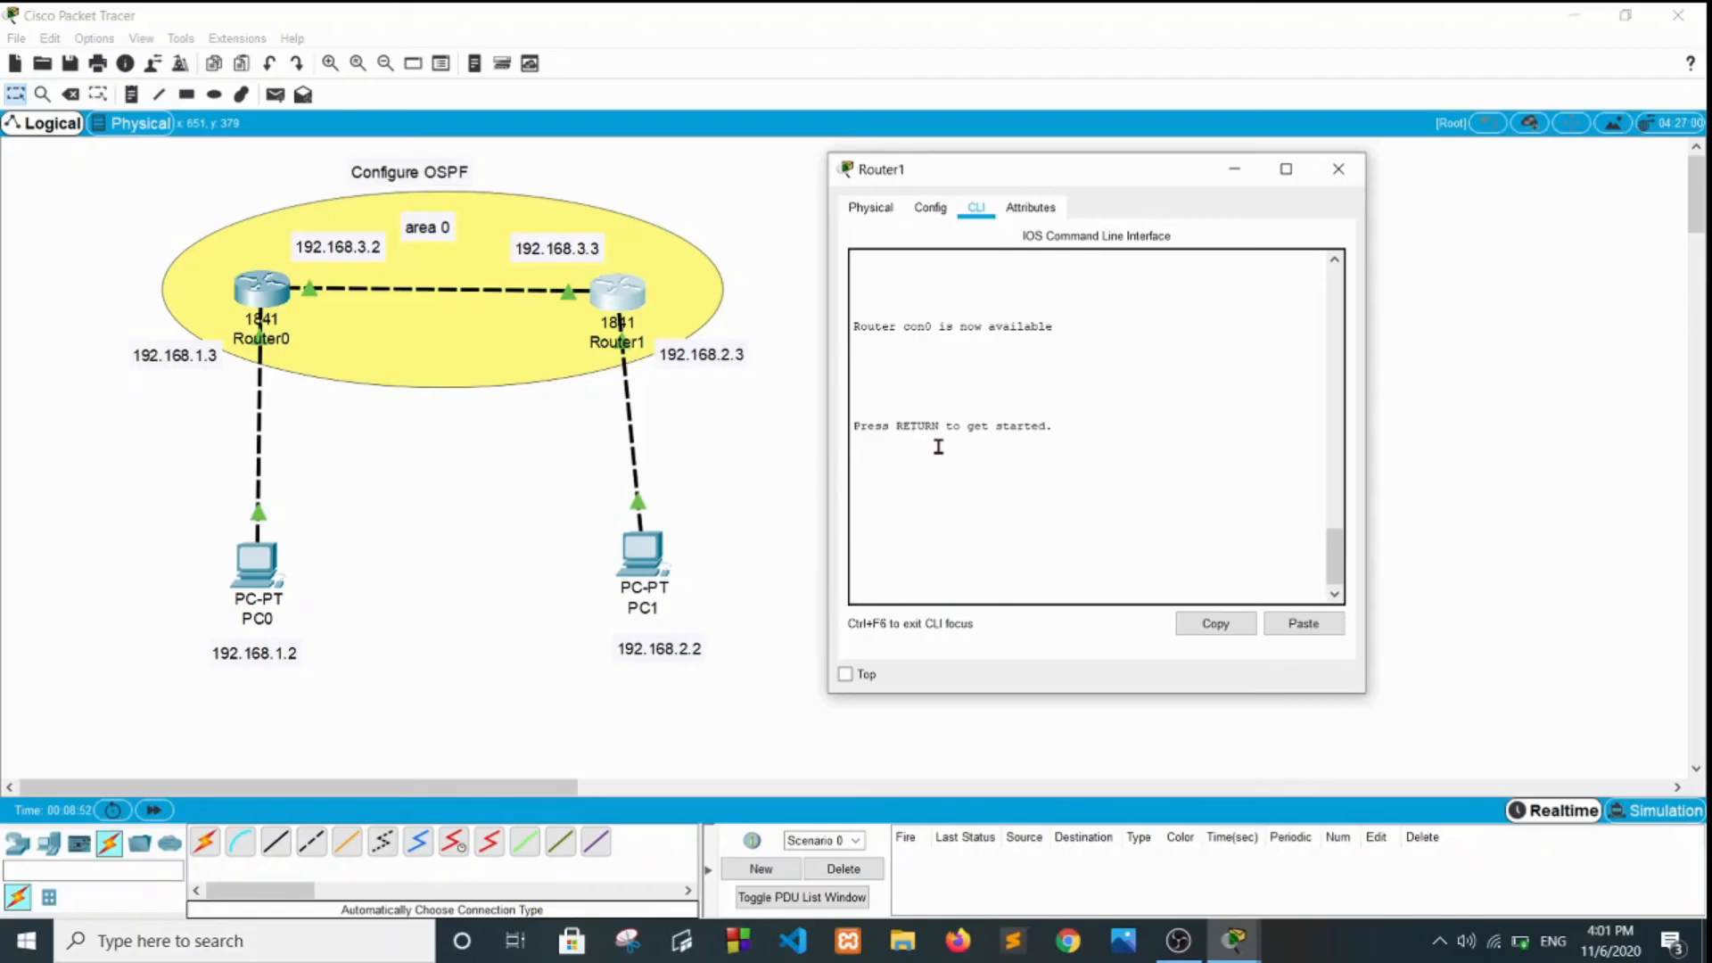
Start a new console session on Router1, enter privileged and global configuration modes, and start OSPF process 2
key(Return)
text(ena)
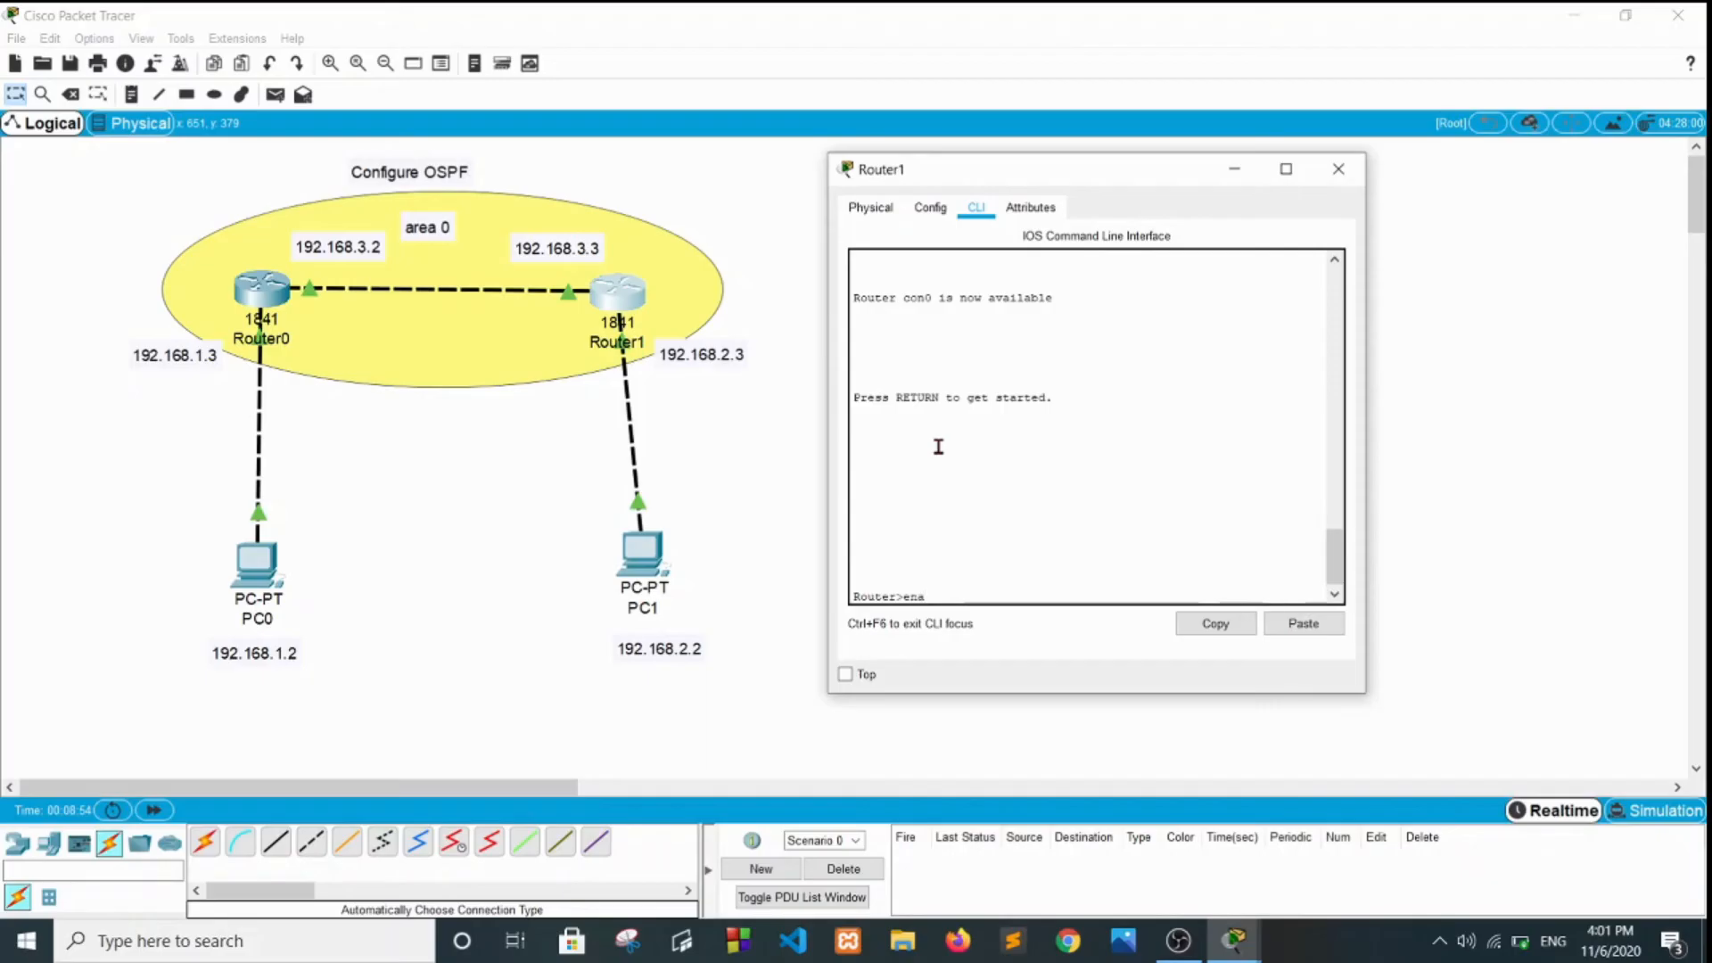
text(bl)
text(e)
key(Return)
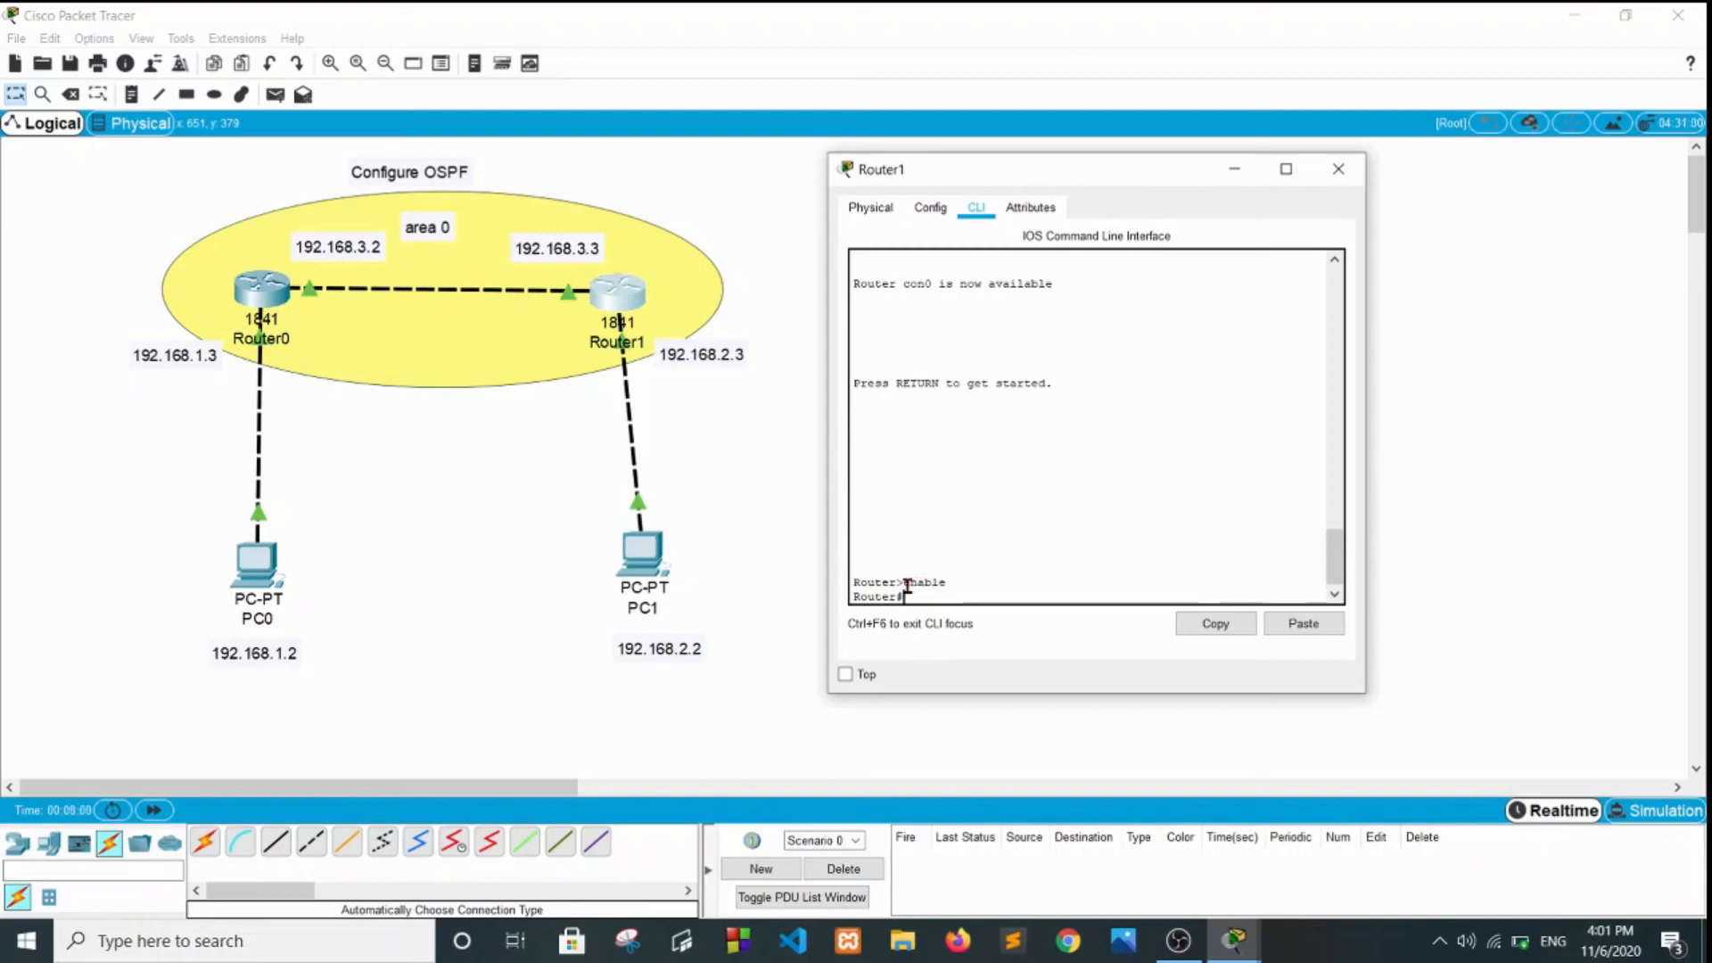
drag(895, 582, 904, 583)
click(940, 597)
text(configure terminal)
key(Return)
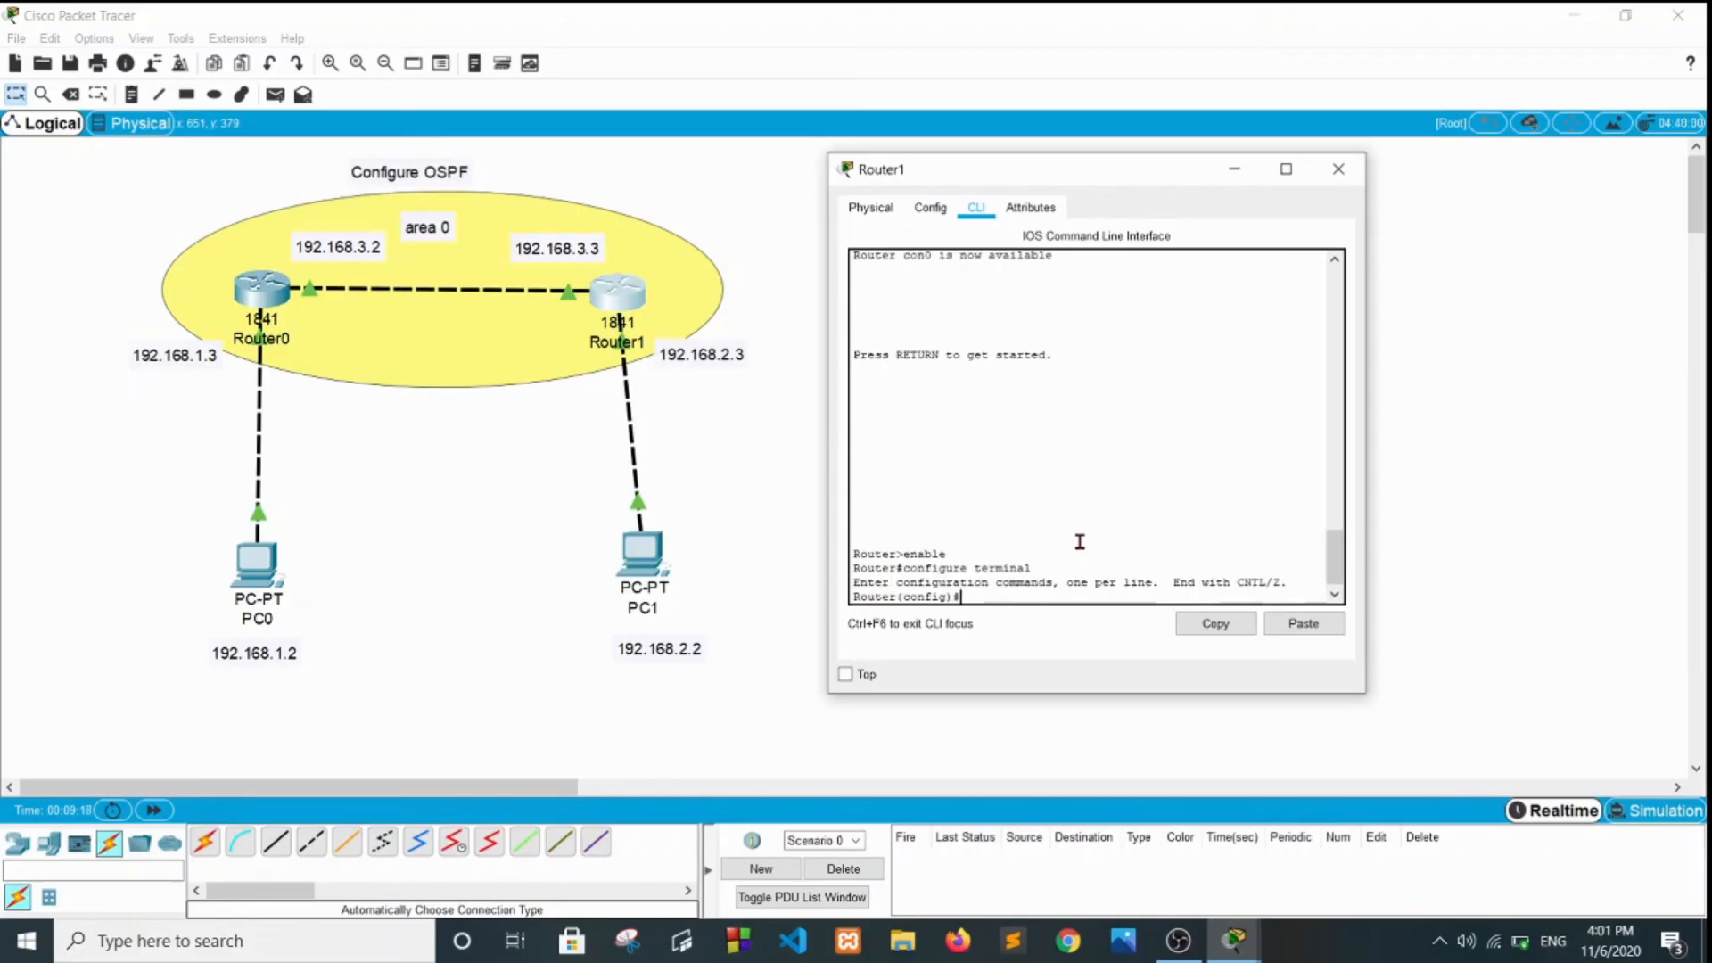
text(router ospf 2)
key(Return)
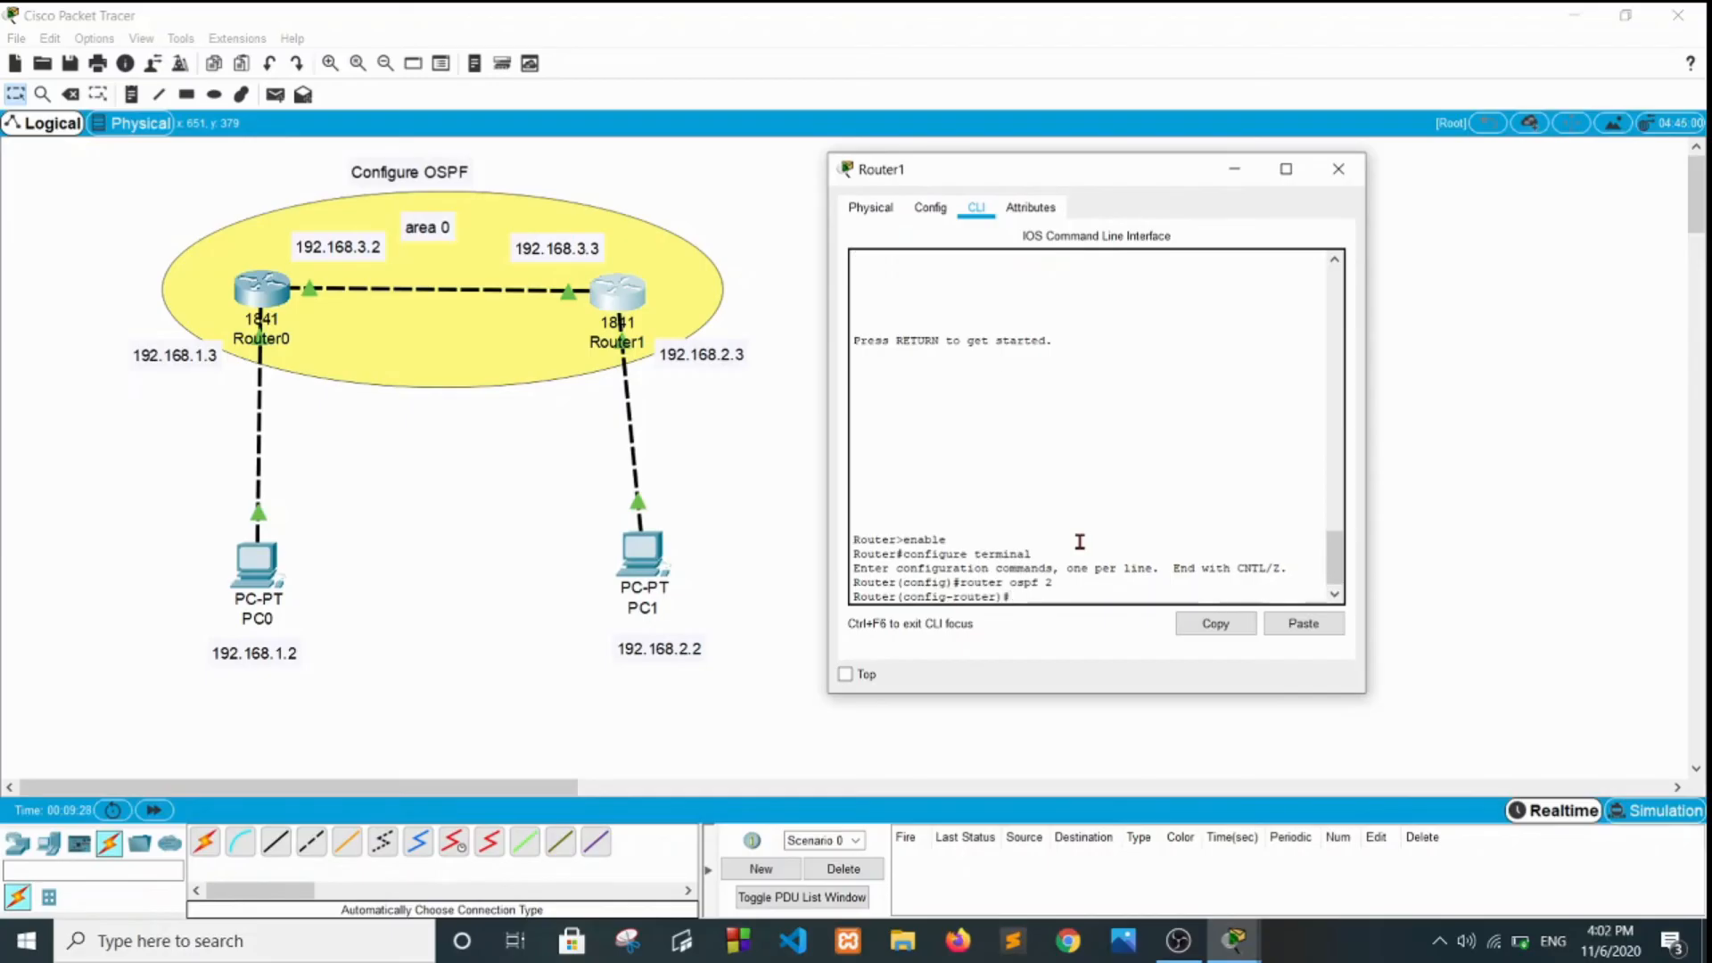
Advertise network 192.168.2.0 with wildcard 0.0.0.255 in area 0 under Router1's OSPF process
text(network 192.168.)
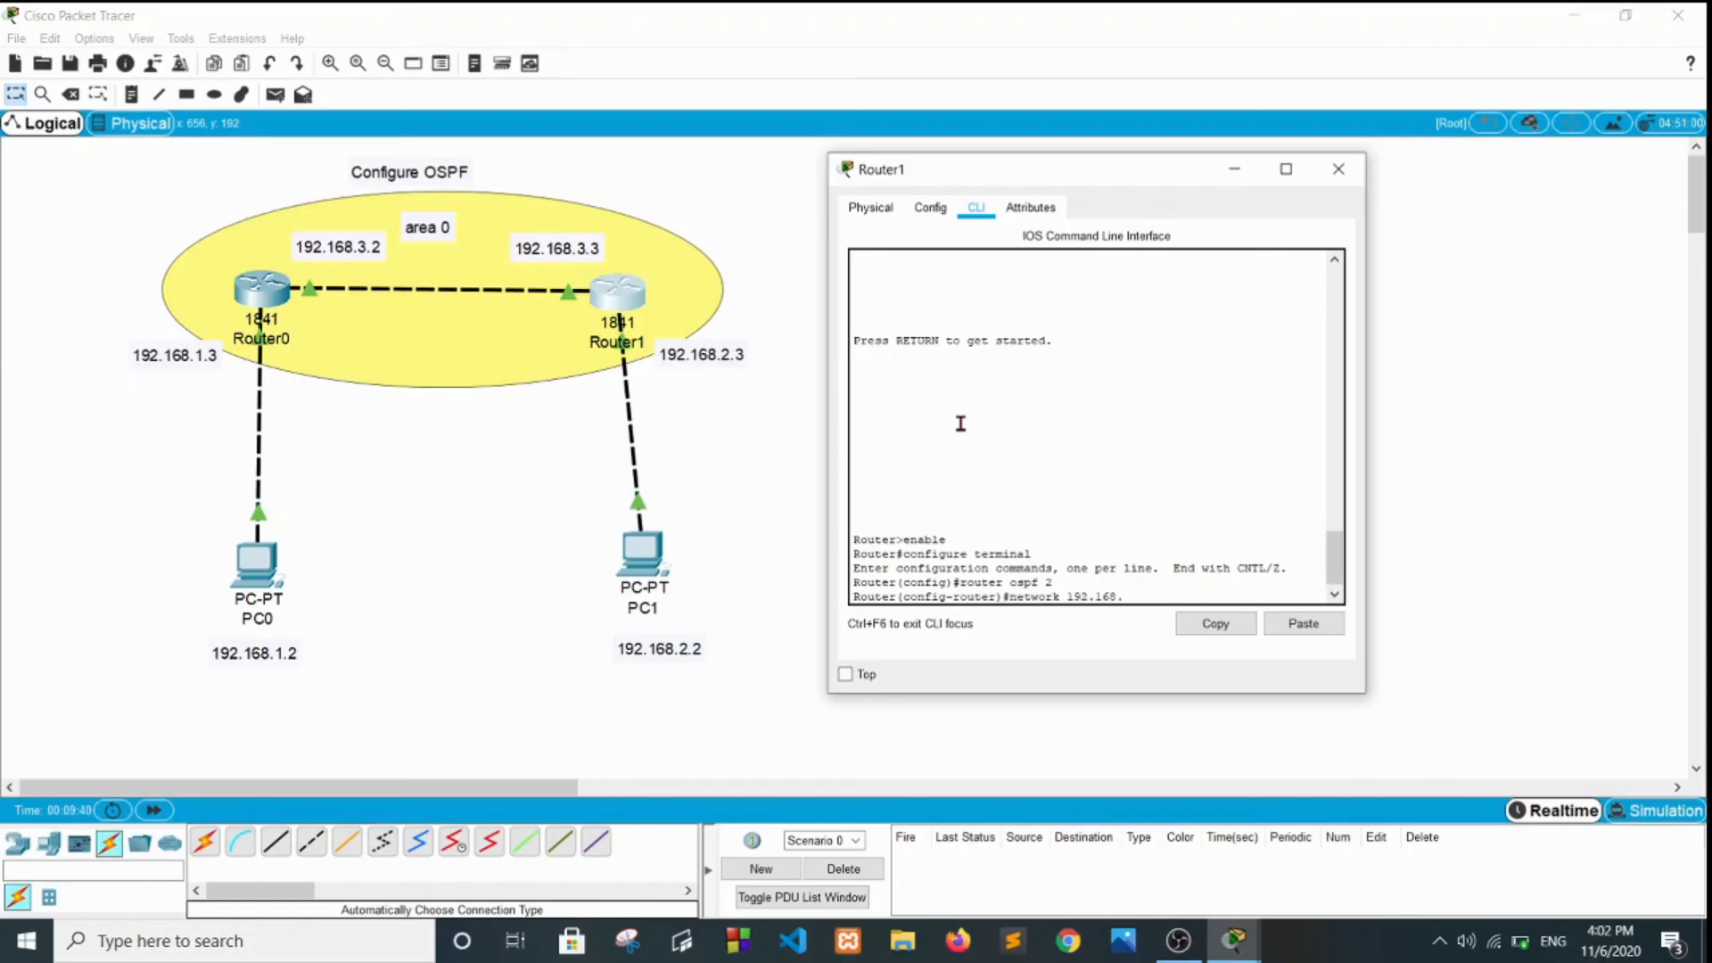
text(2.0)
text(0.0.0.255 area 0)
key(Return)
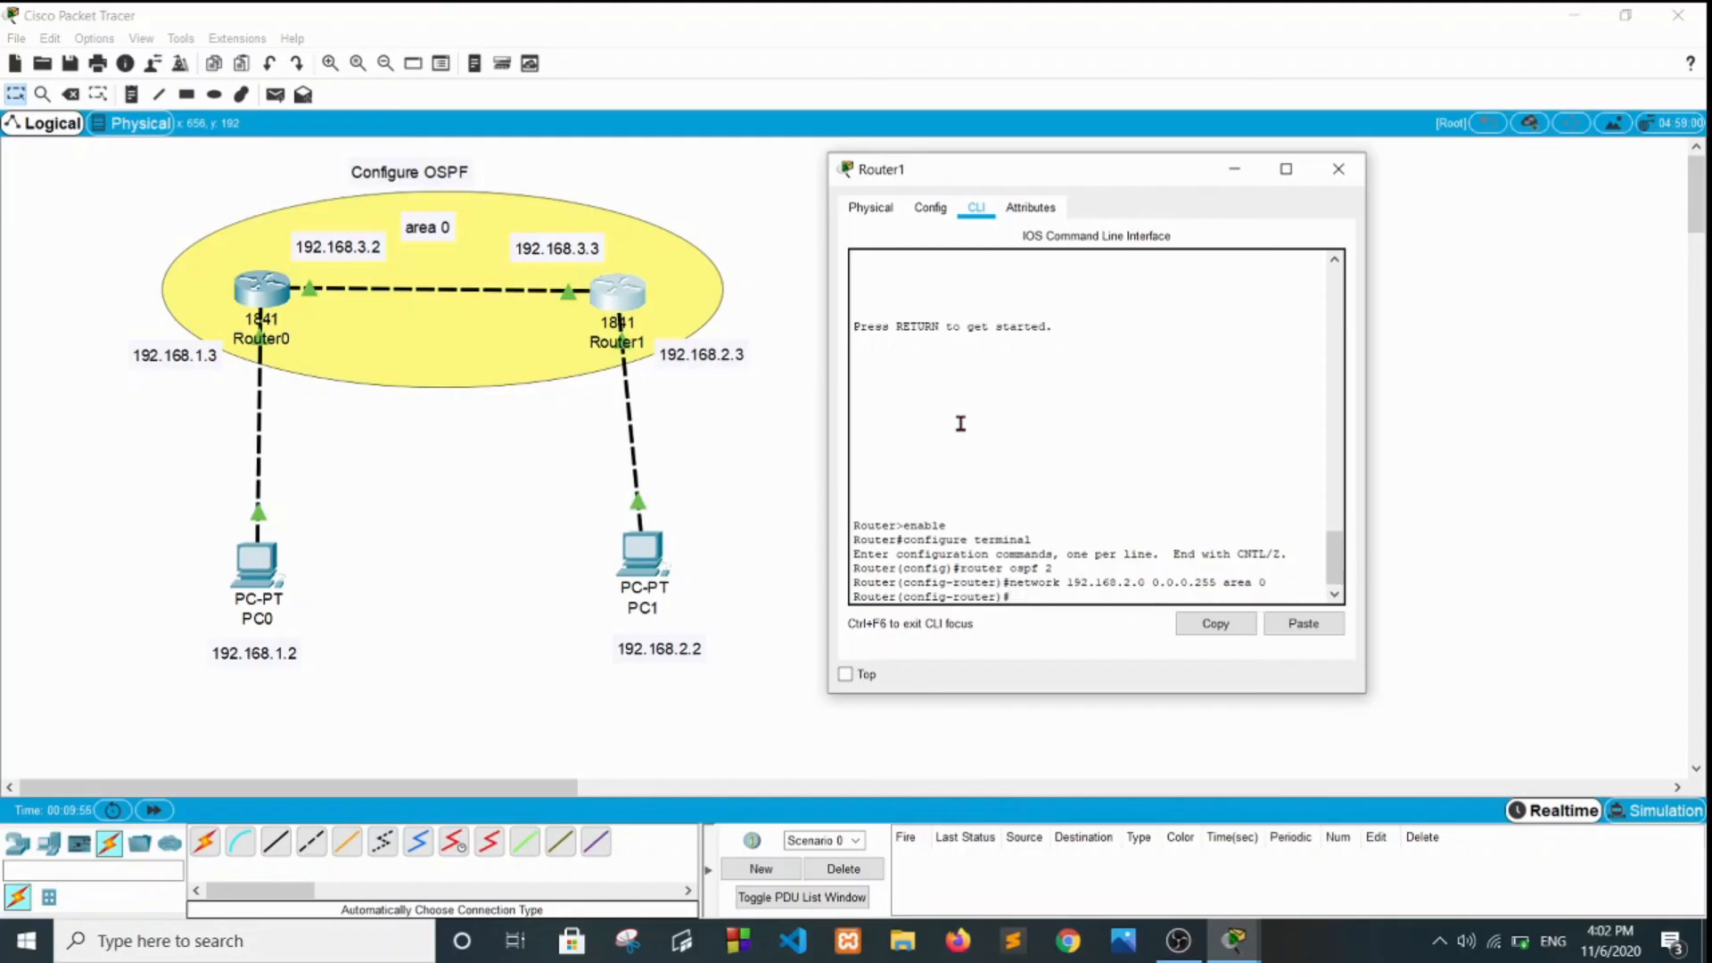
Advertise network 192.168.3.0 with wildcard 0.0.0.255 in area 0 on Router1, exit OSPF configuration and close the router window
text(network 192.168.3.0 0.0.0.255 area)
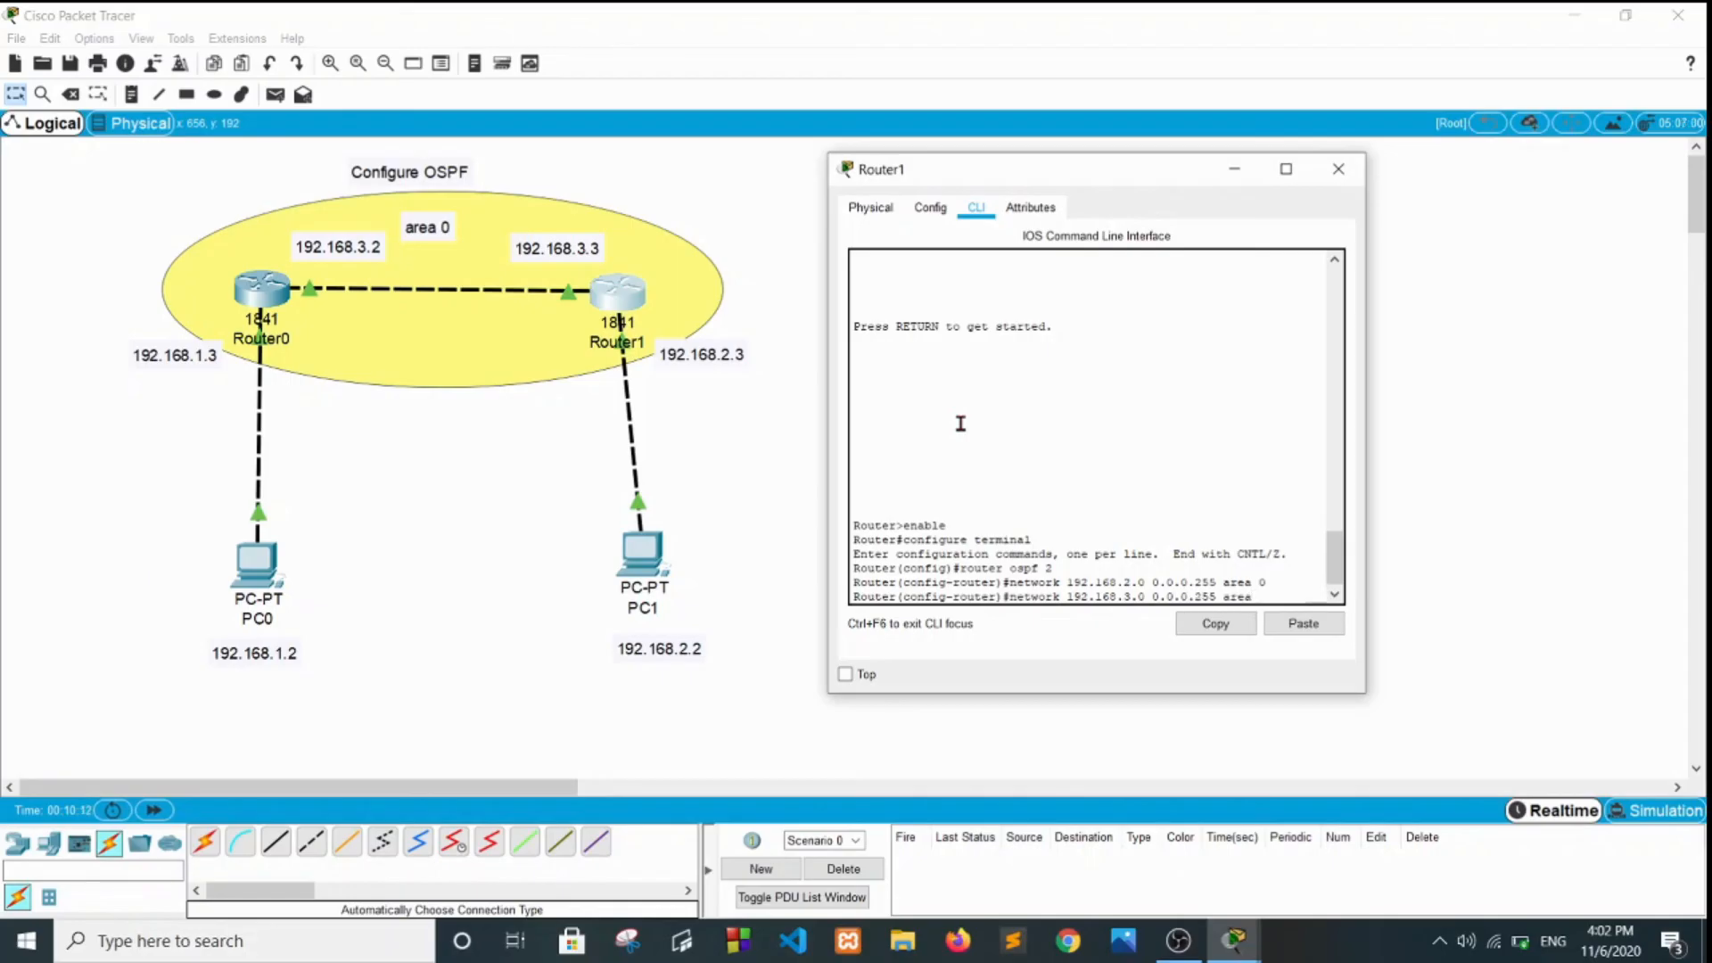
text( 0)
key(Return)
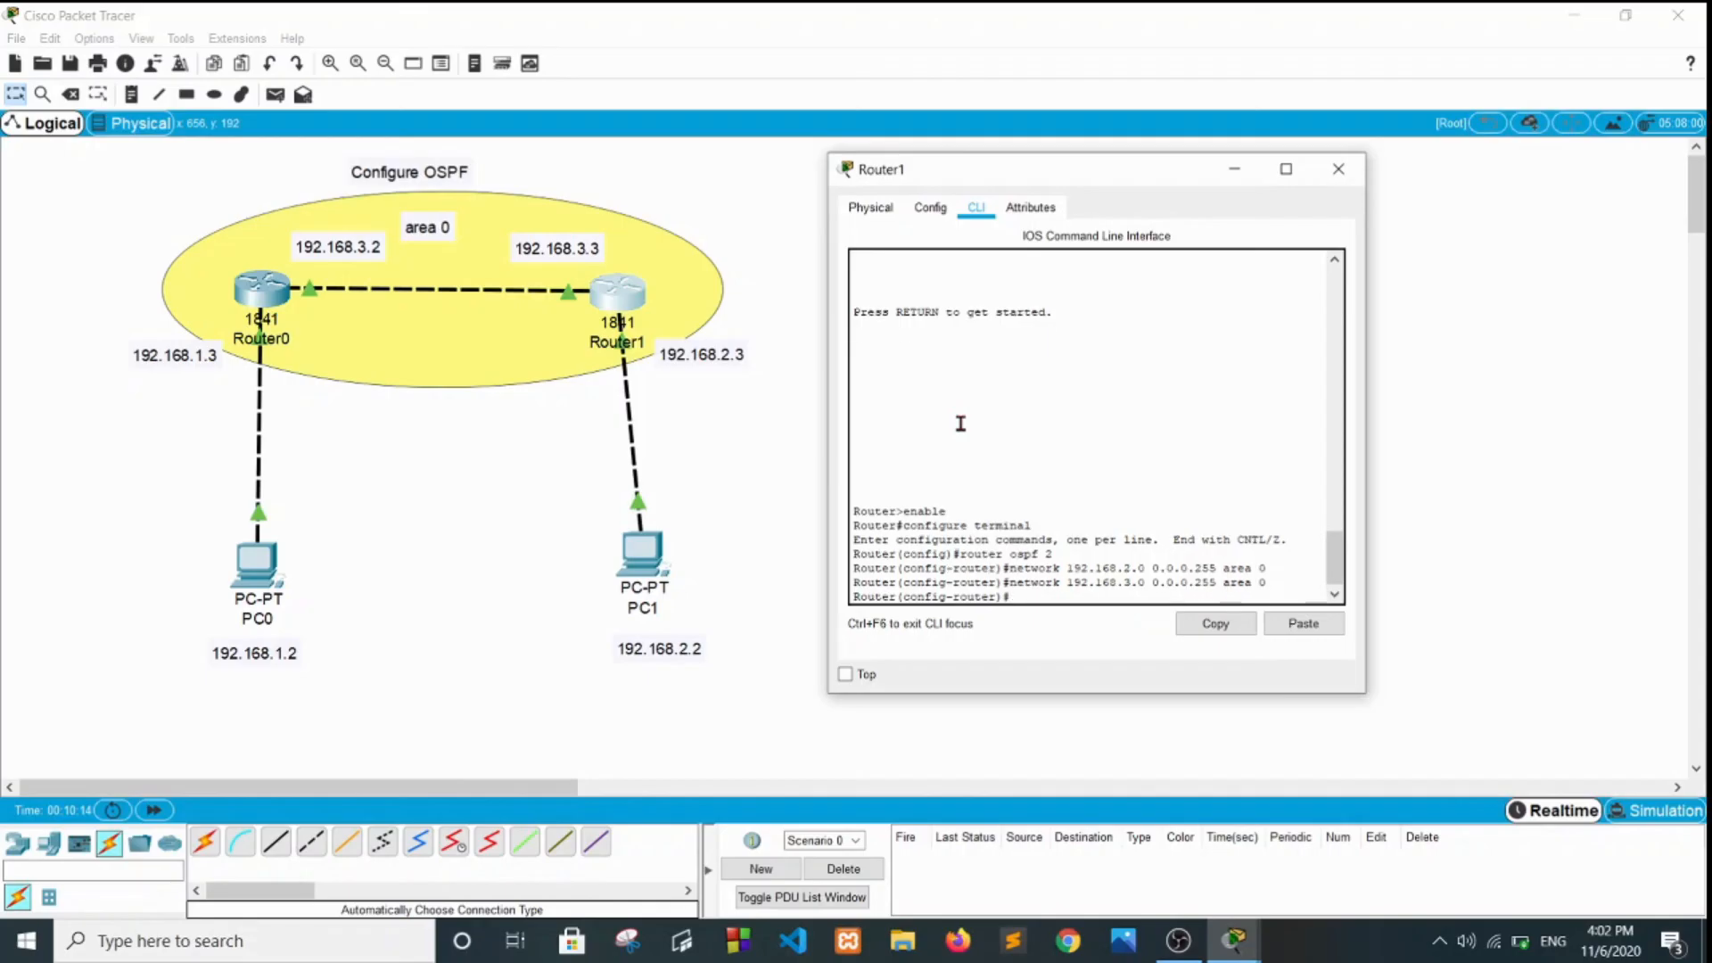
text(exit)
key(Return)
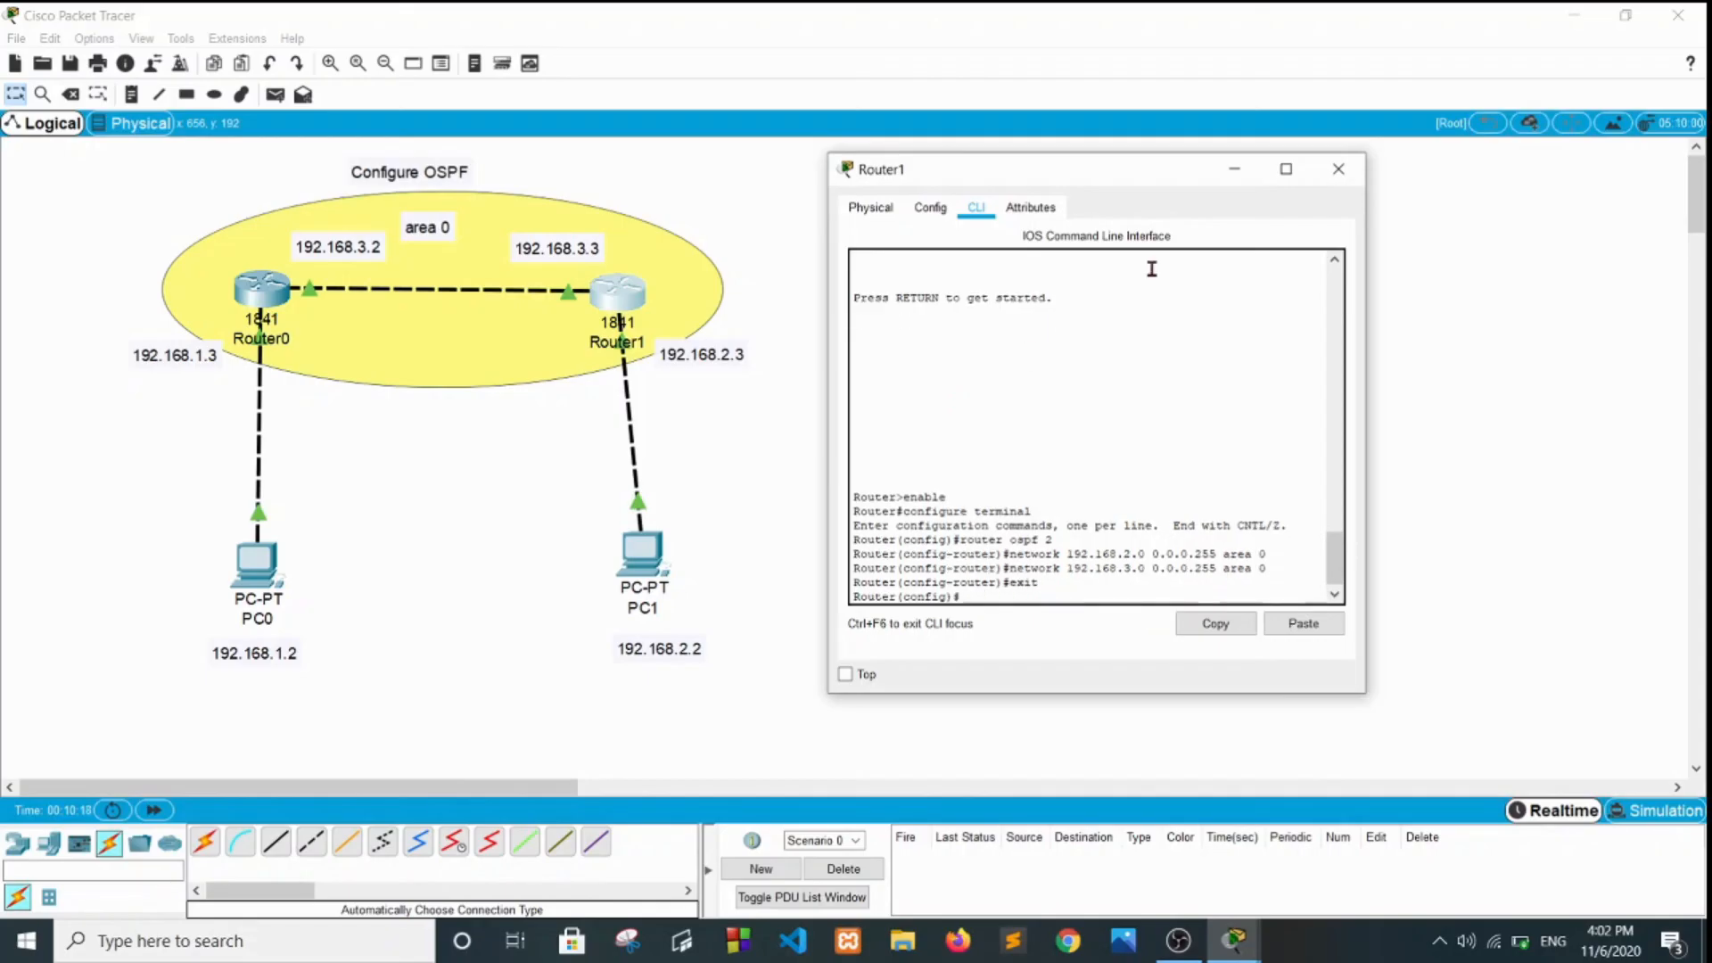
click(1338, 168)
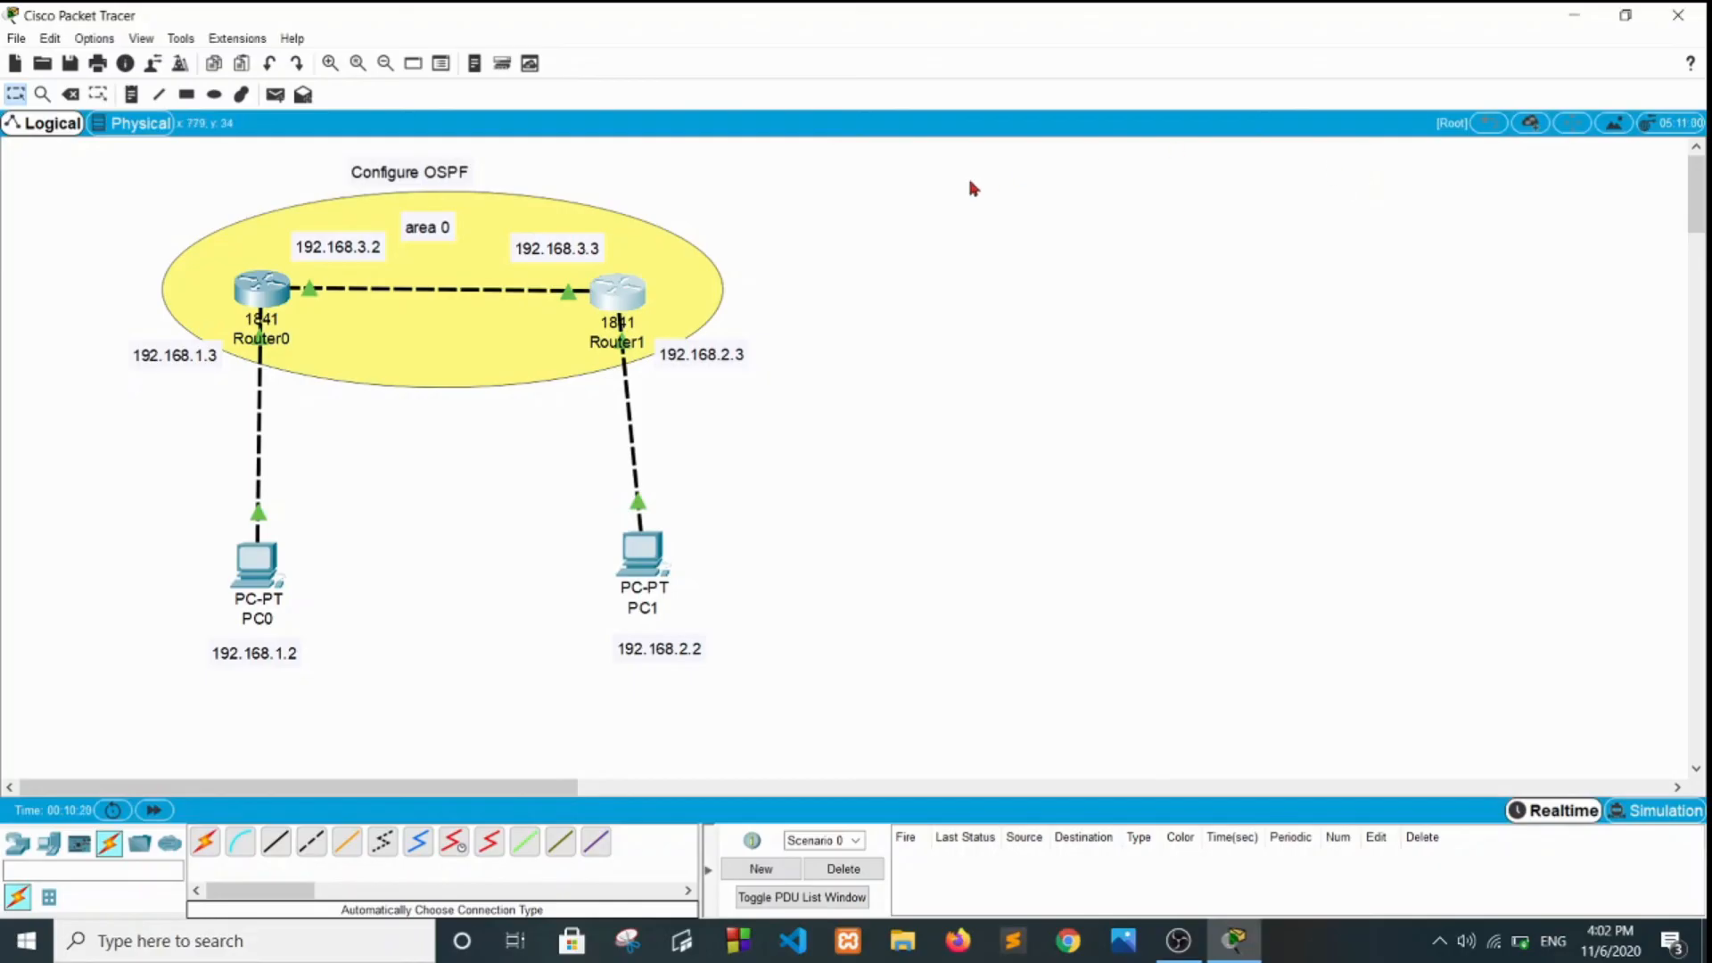
Test connectivity by sending simple PDUs from PC0 to Router0 and from PC0 to Router1
click(274, 97)
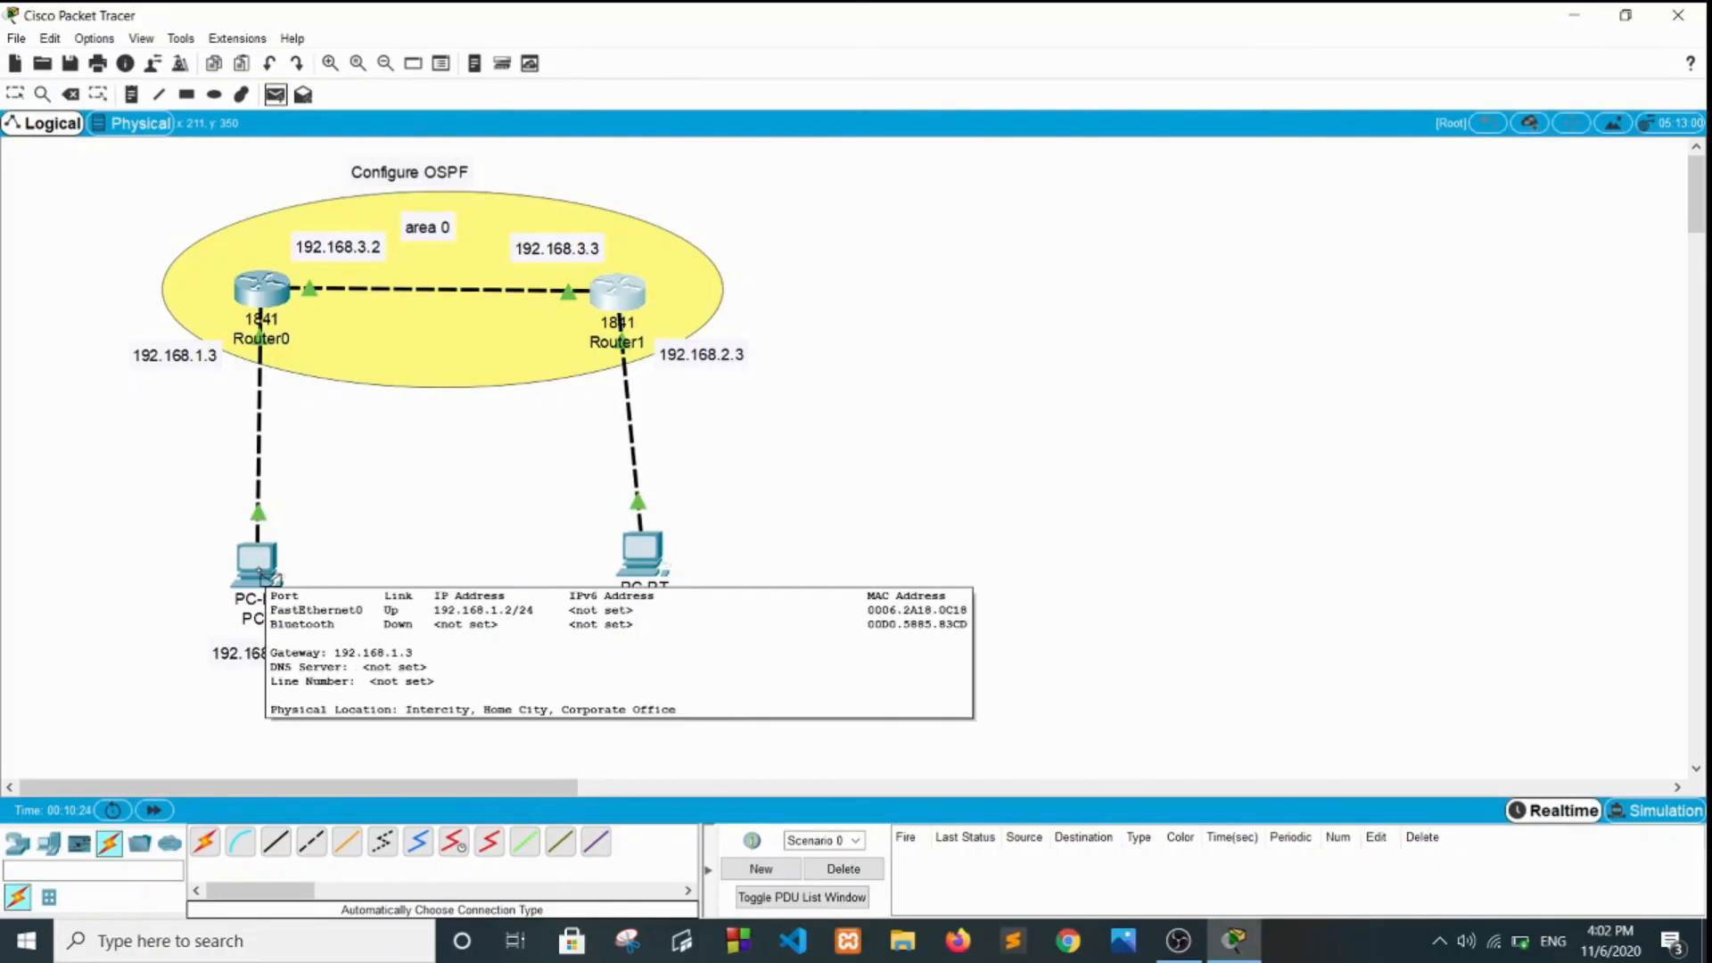
click(268, 575)
click(270, 291)
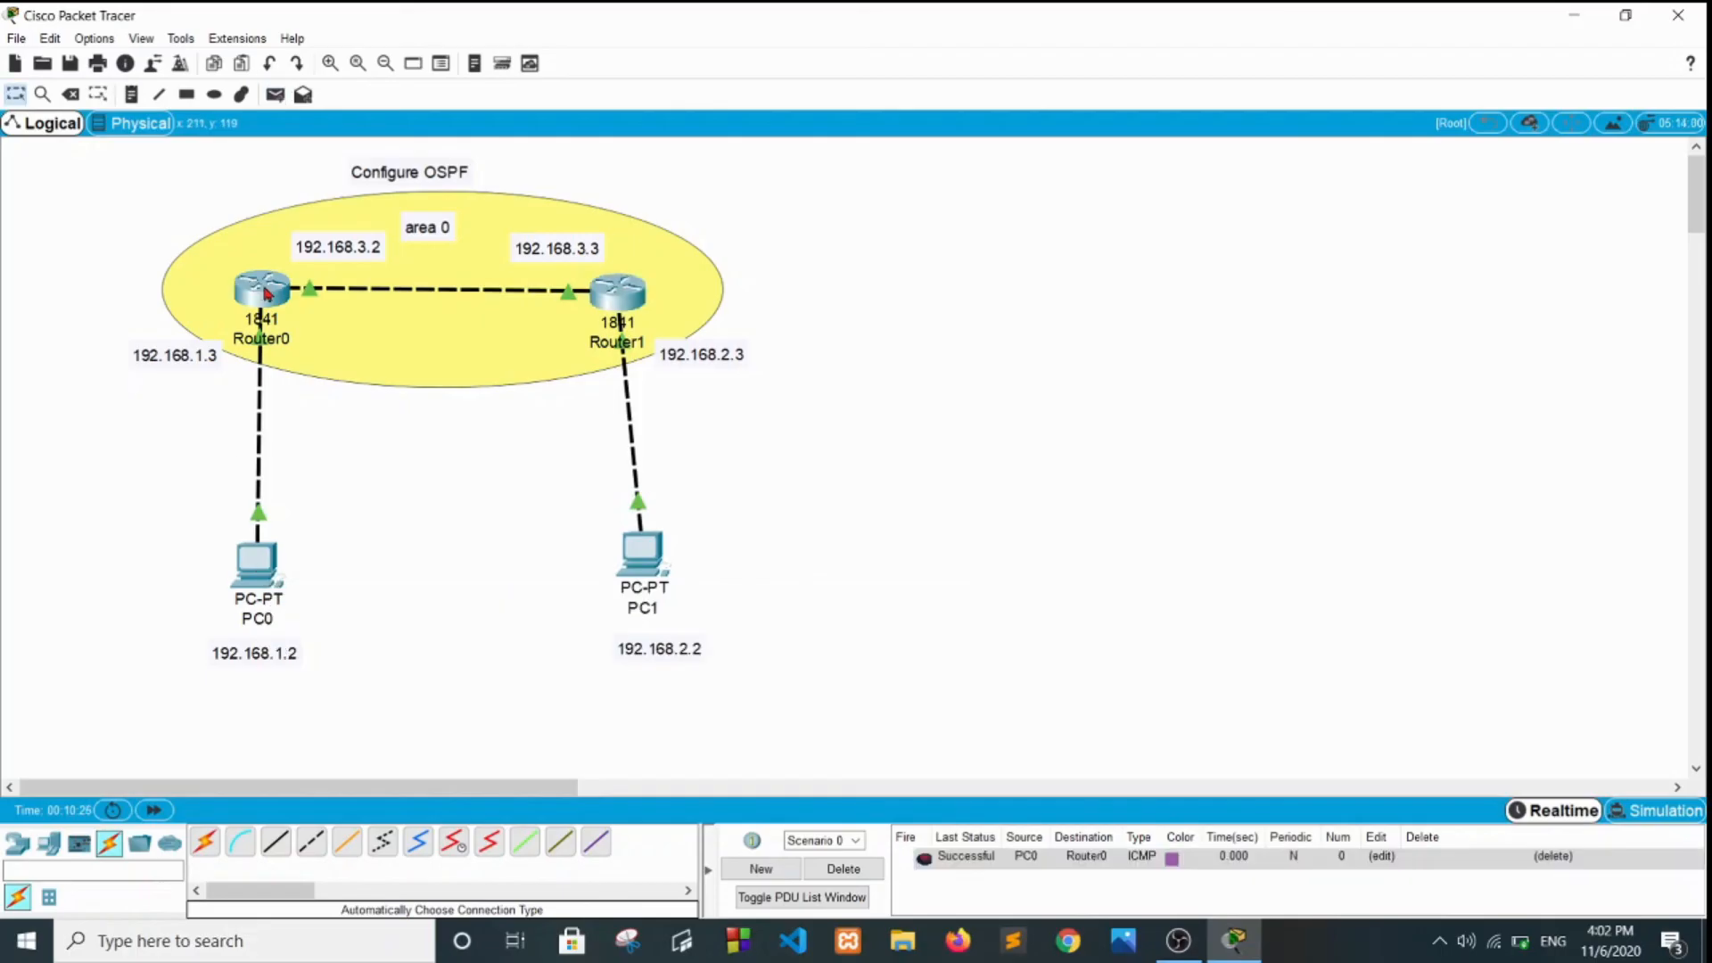
click(275, 96)
click(267, 575)
click(617, 302)
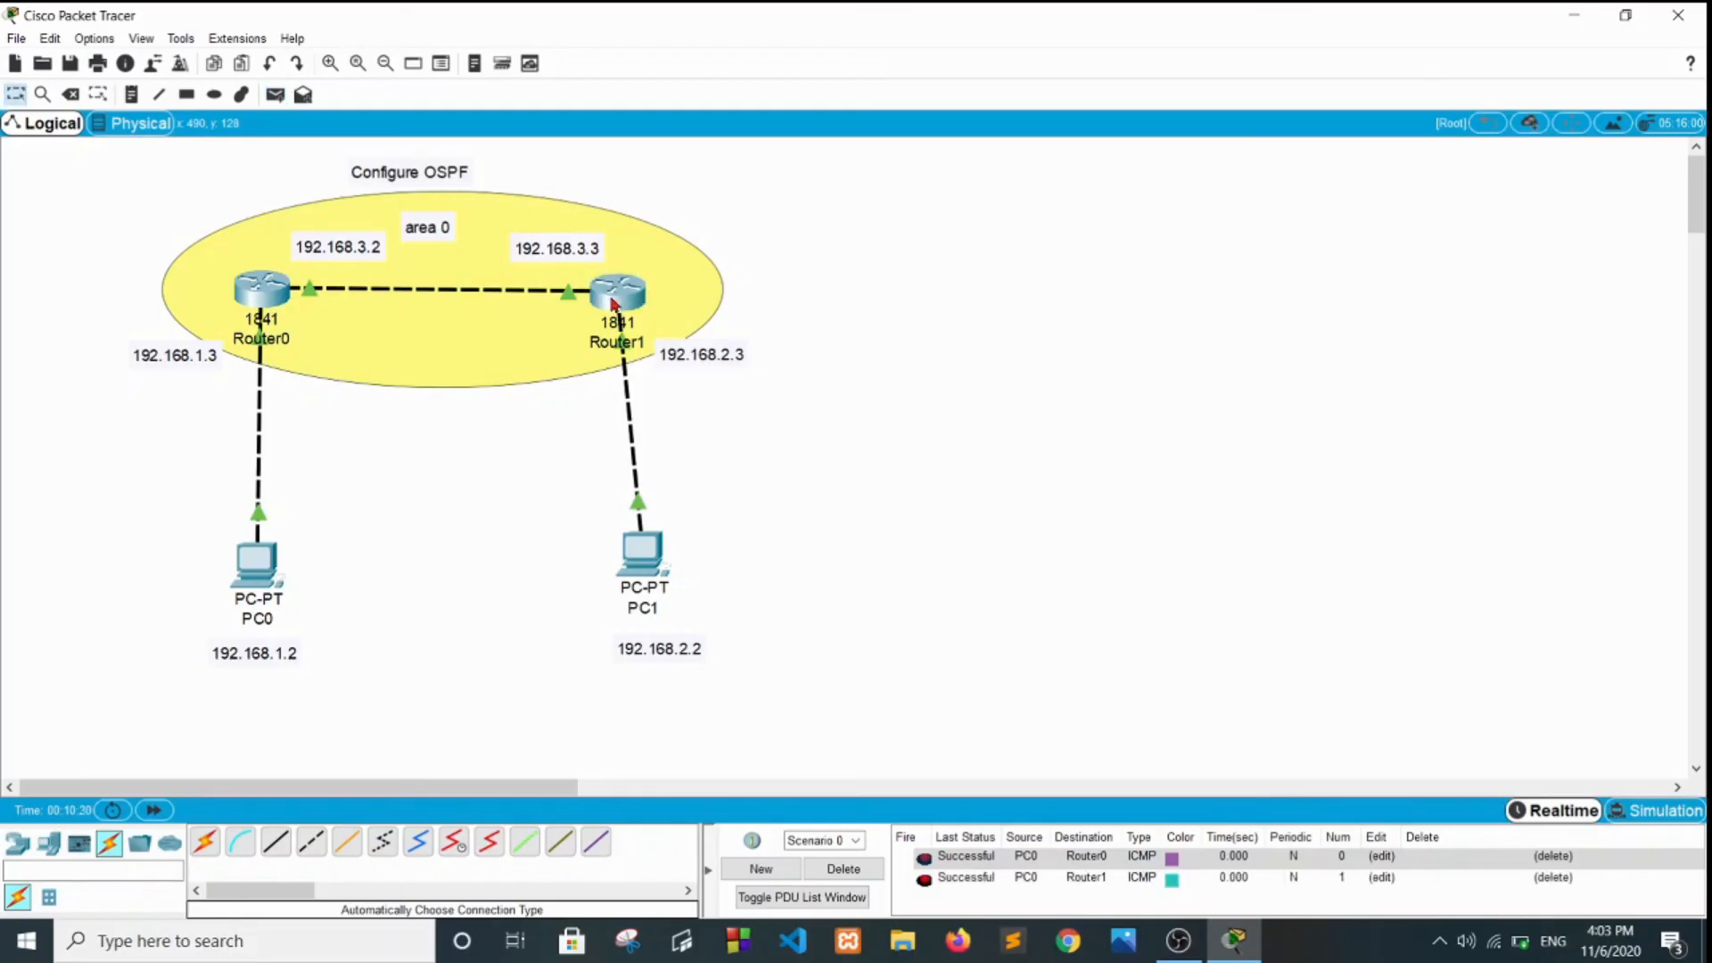
Test connectivity with a simple PDU from PC0 to PC1 and delete the scenario to clear its PDU list
click(274, 95)
click(268, 571)
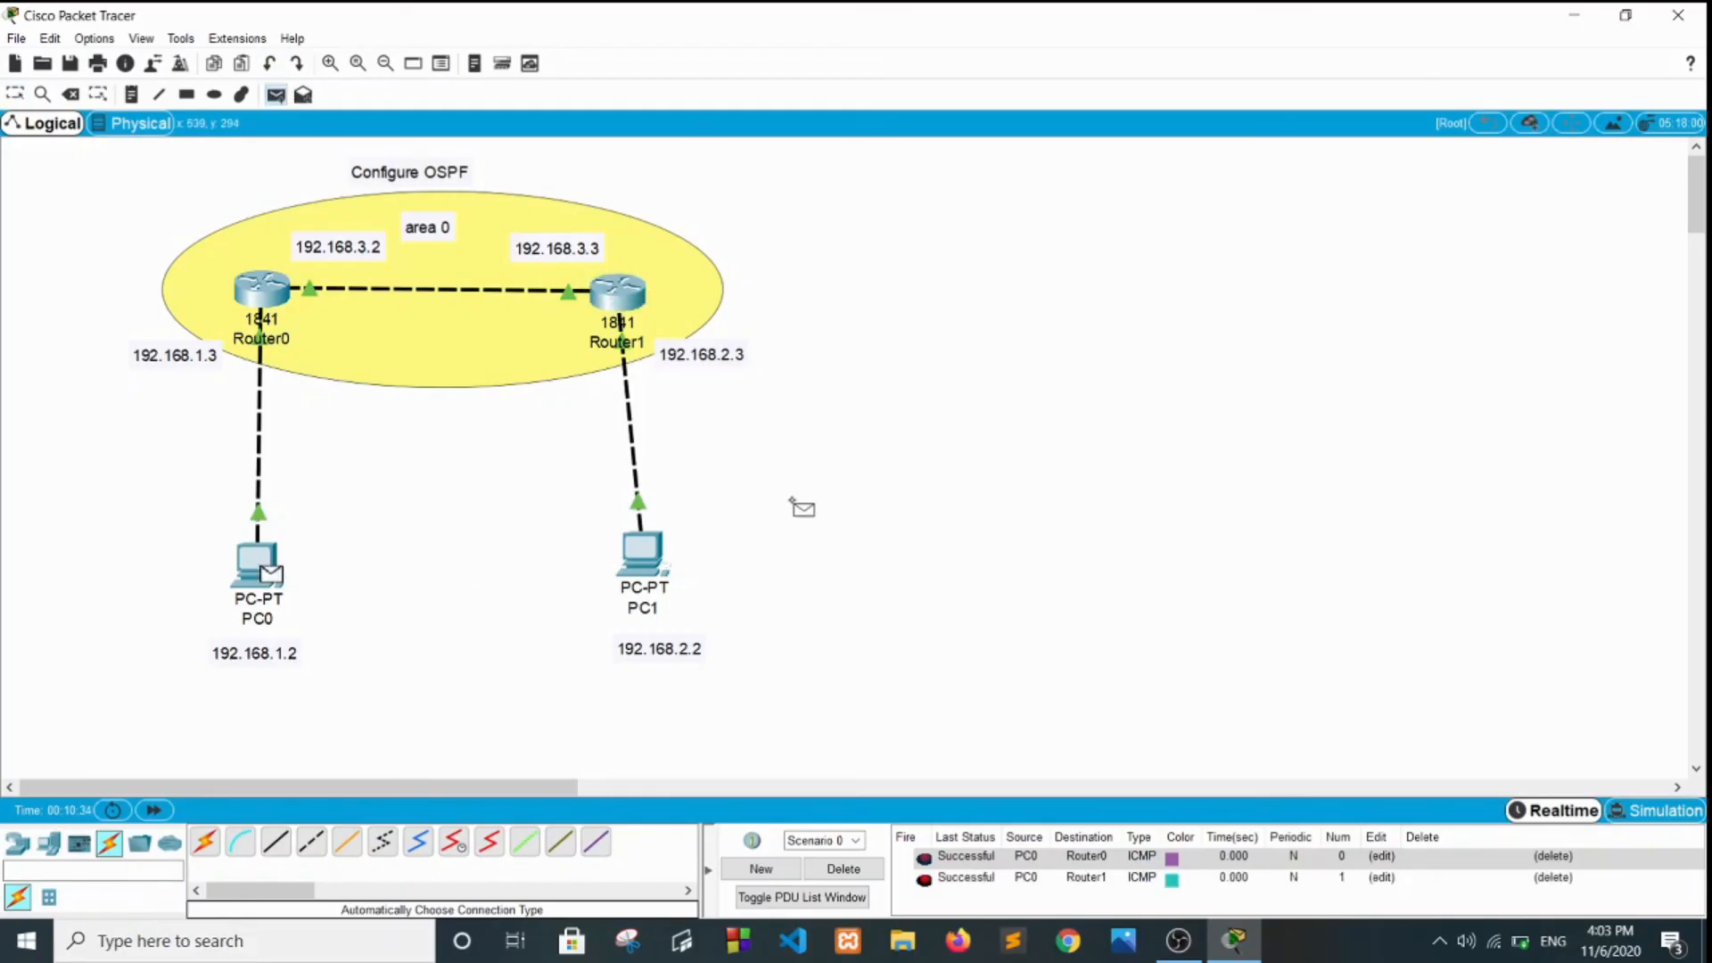
click(651, 575)
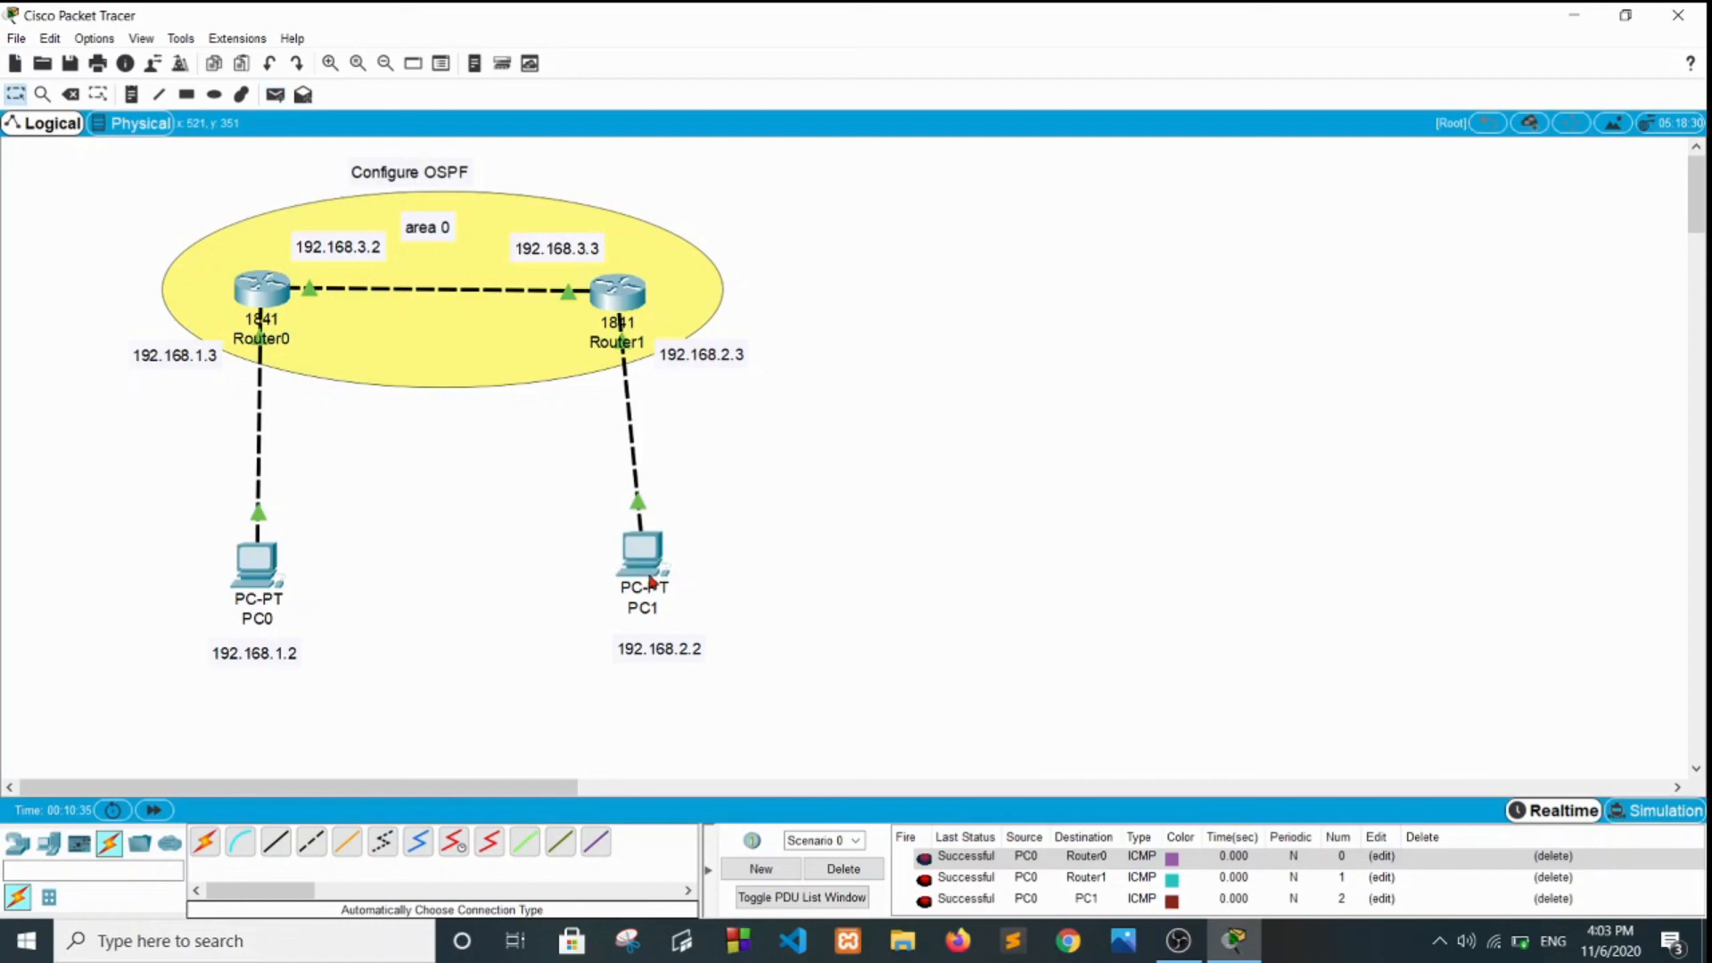
click(827, 870)
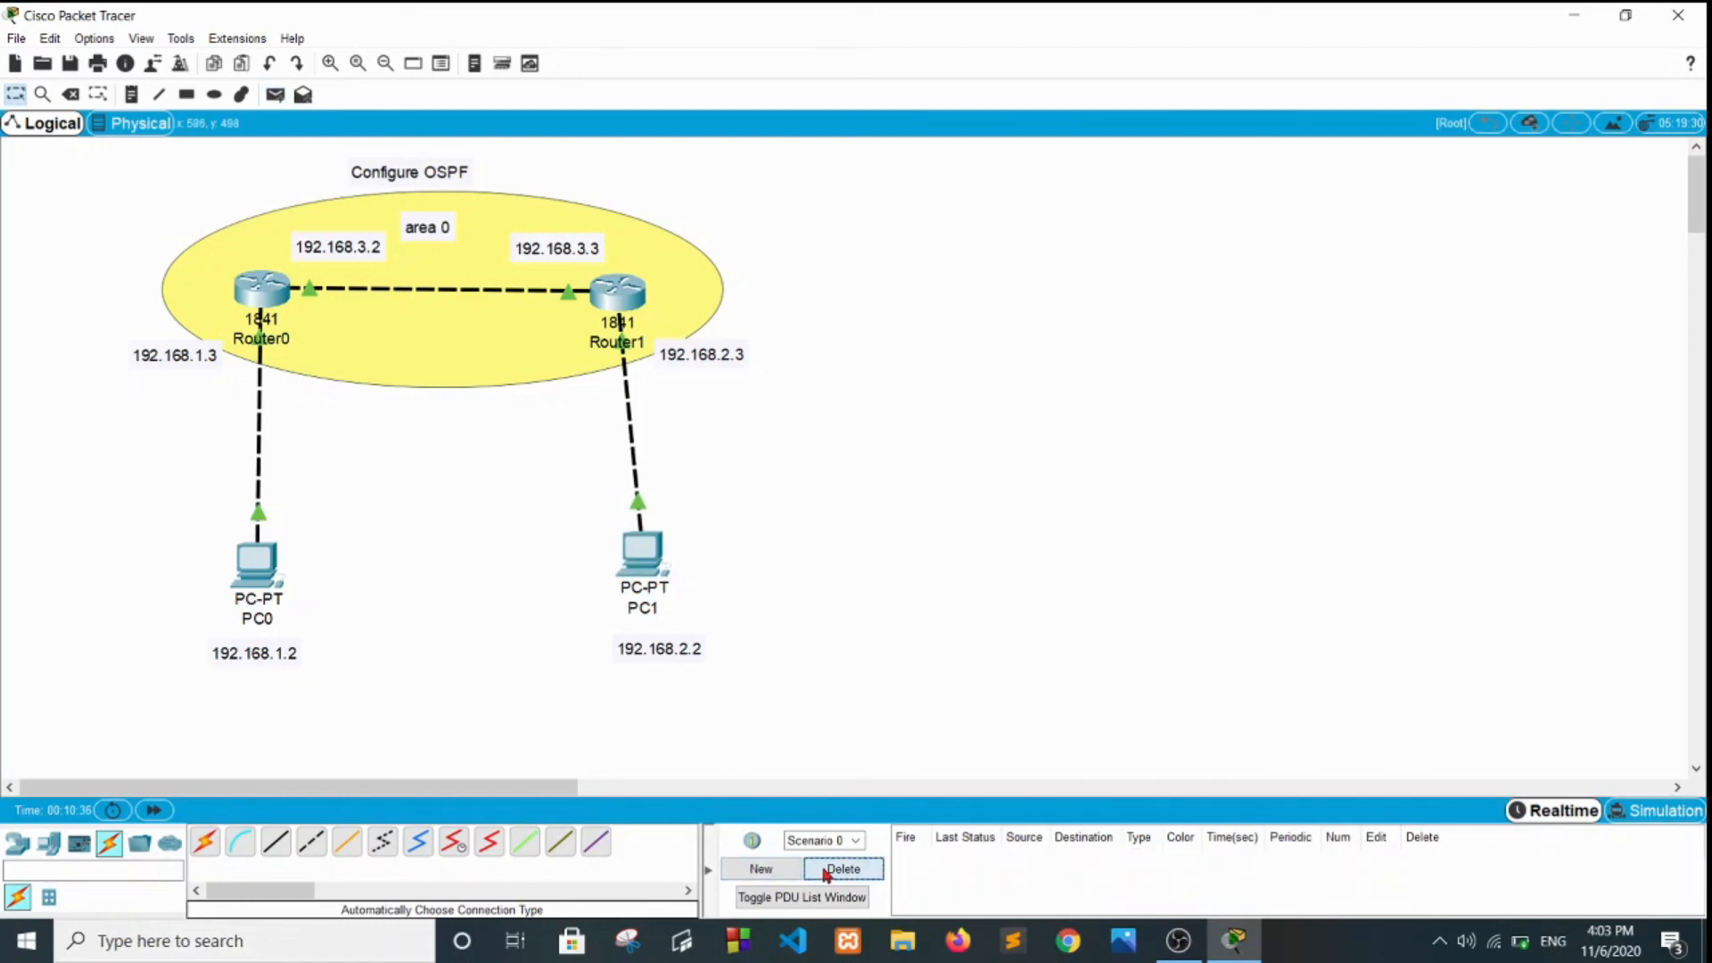
Test connectivity in the reverse direction by sending a simple PDU from PC1 to PC0
click(276, 95)
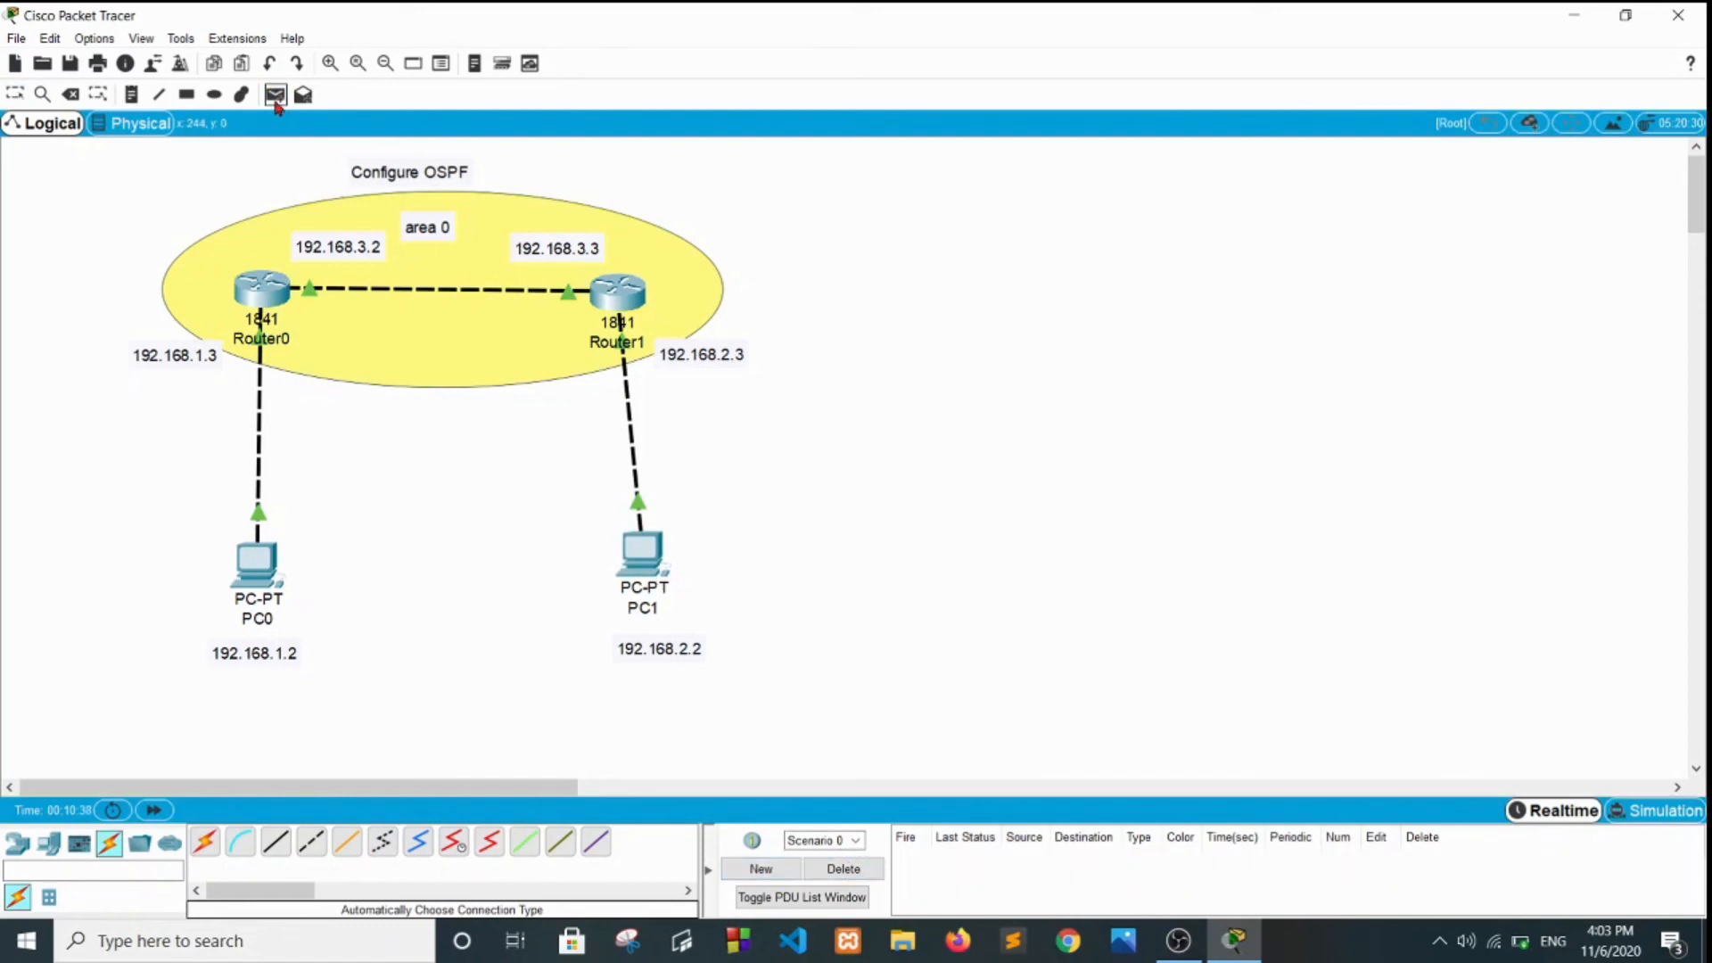
click(644, 563)
click(261, 575)
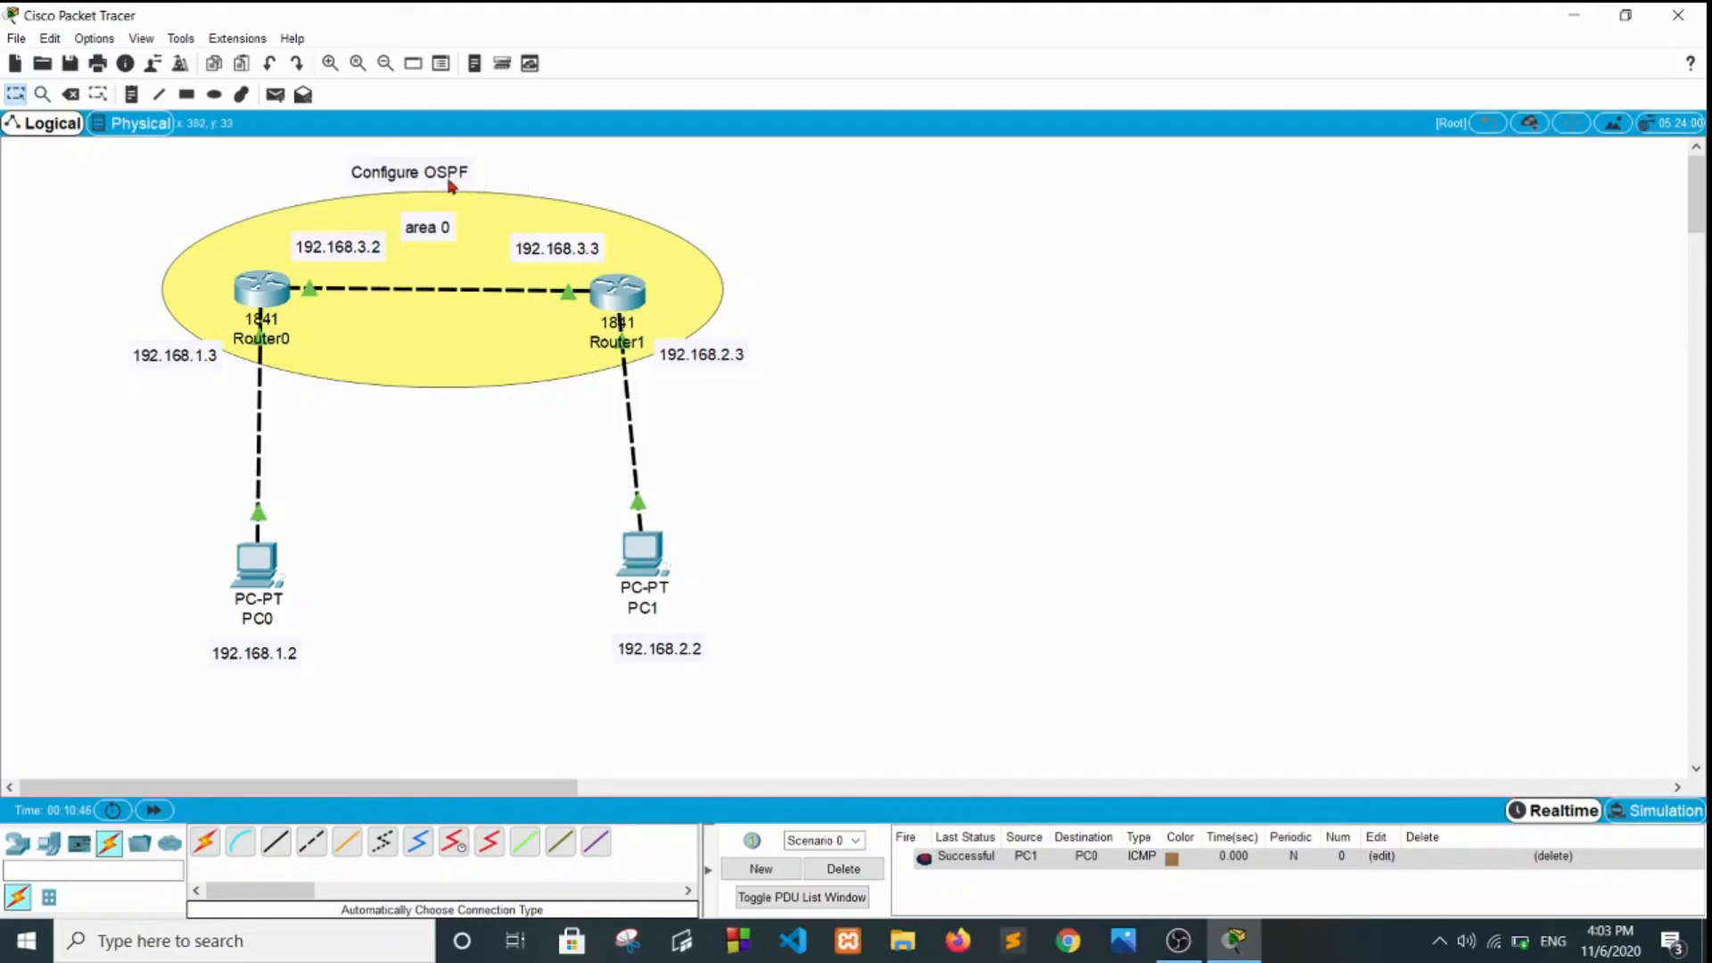
Shift the "Configure OSPF" title note slightly to the right above the yellow area ellipse
drag(439, 183, 461, 184)
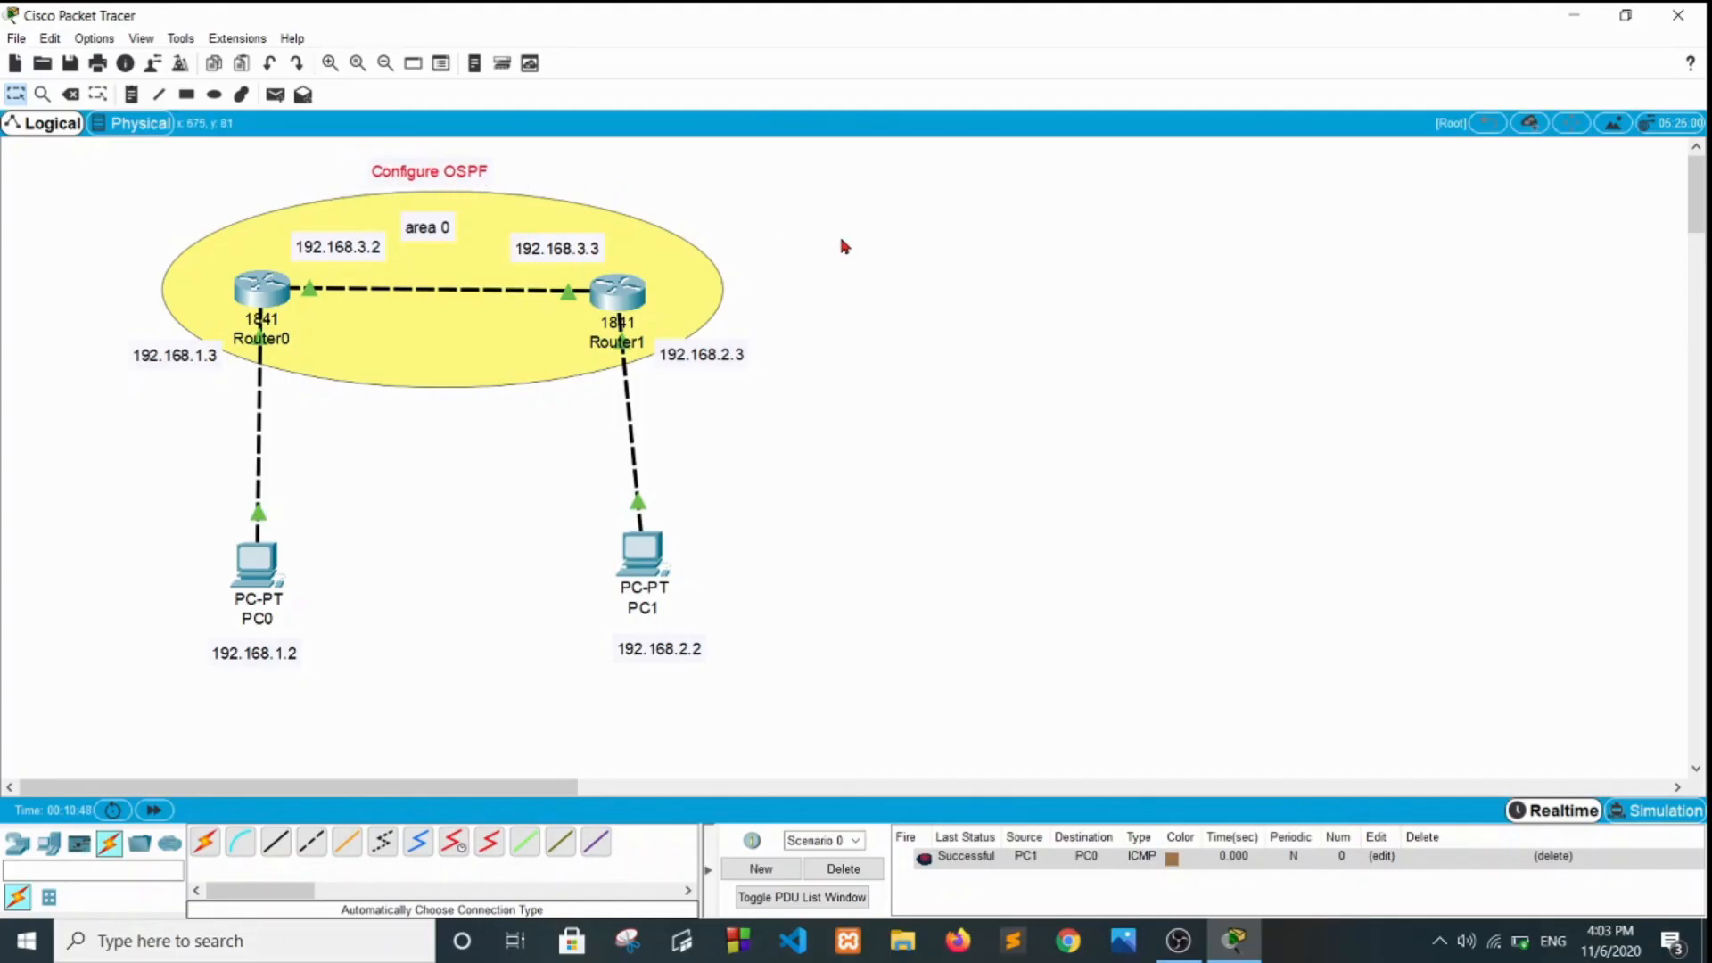